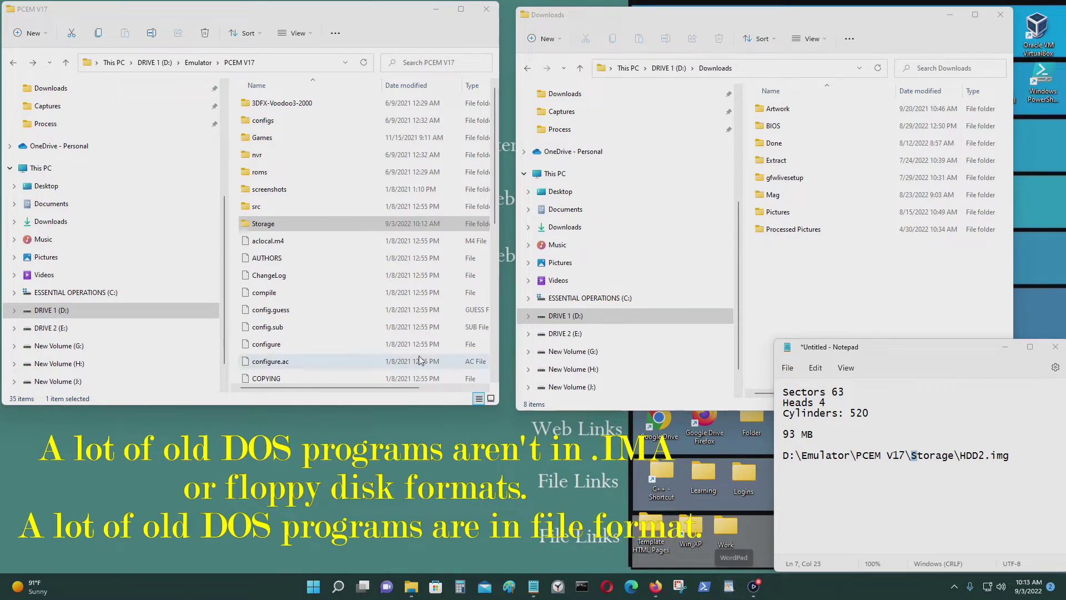
Launch PCem from the PCEM V17 folder and open the configuration of the Test 386 machine.
scroll(383, 249, "down", 6)
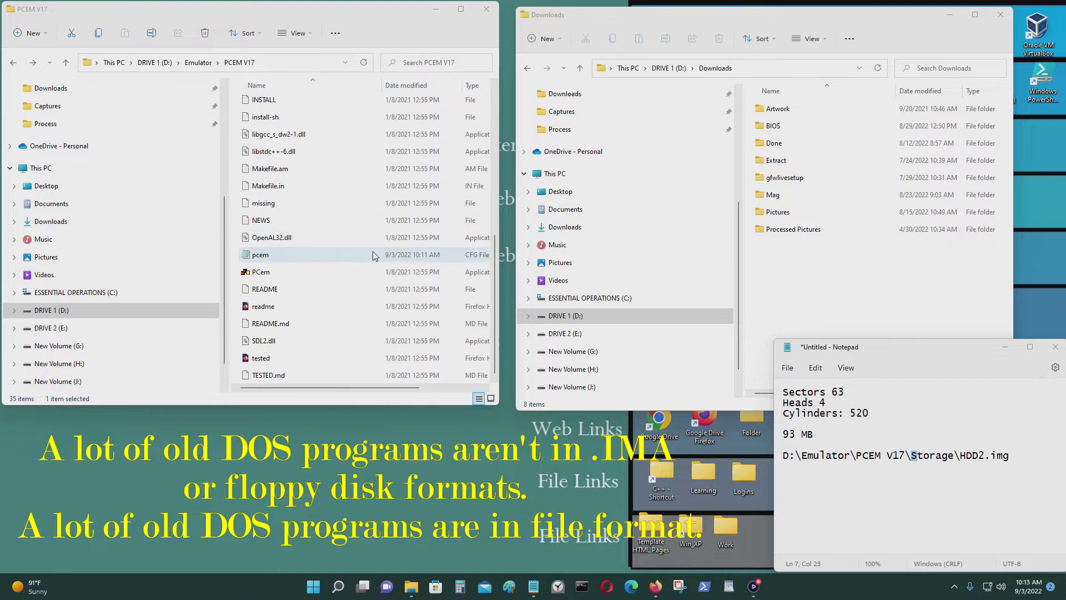
double_click(314, 273)
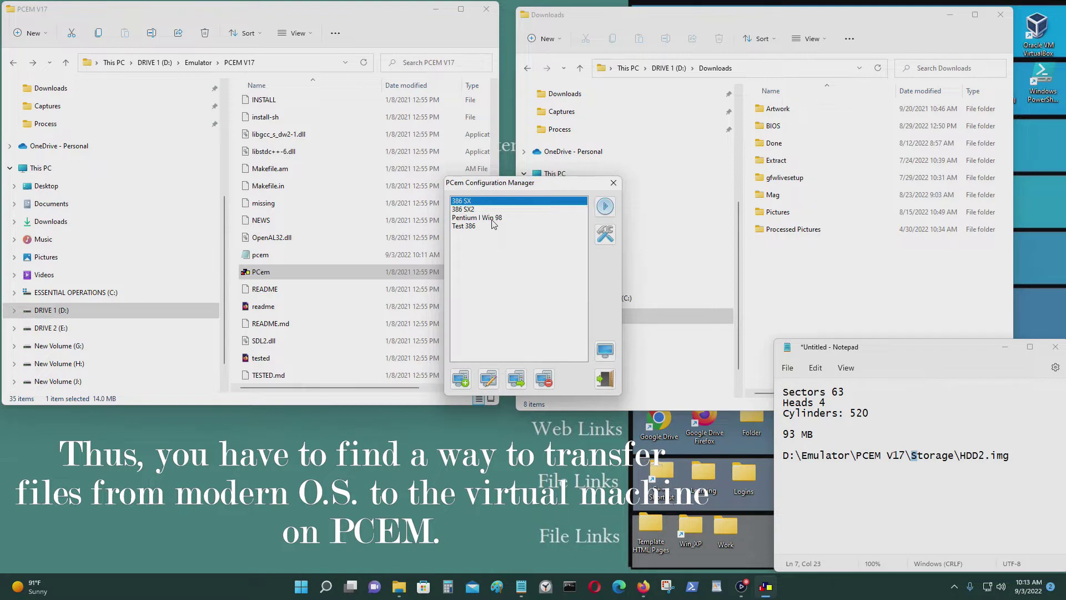
left_click(492, 219)
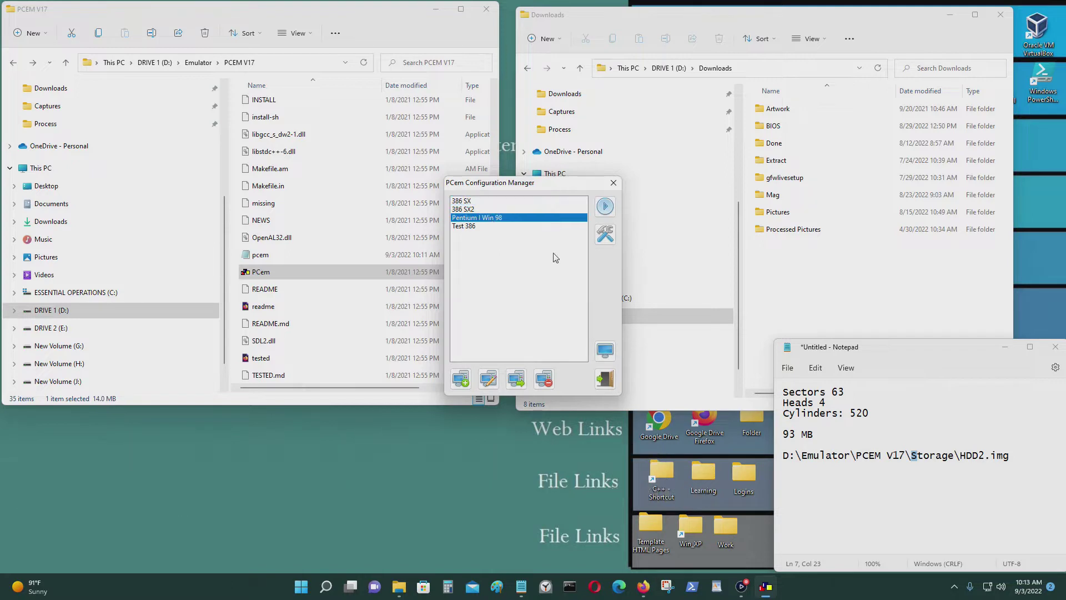
left_click(525, 201)
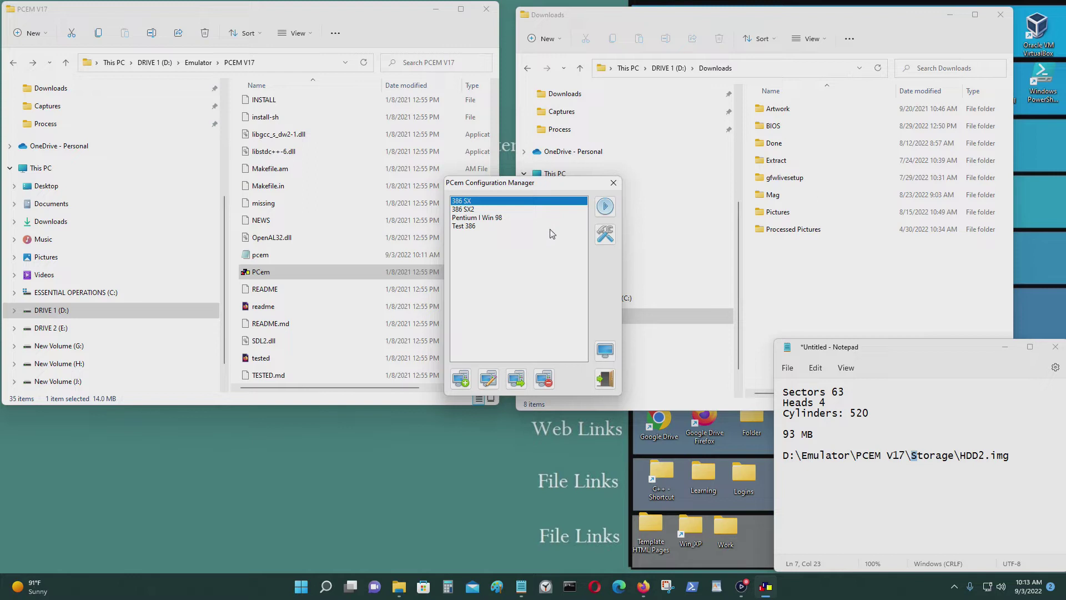
left_click(524, 226)
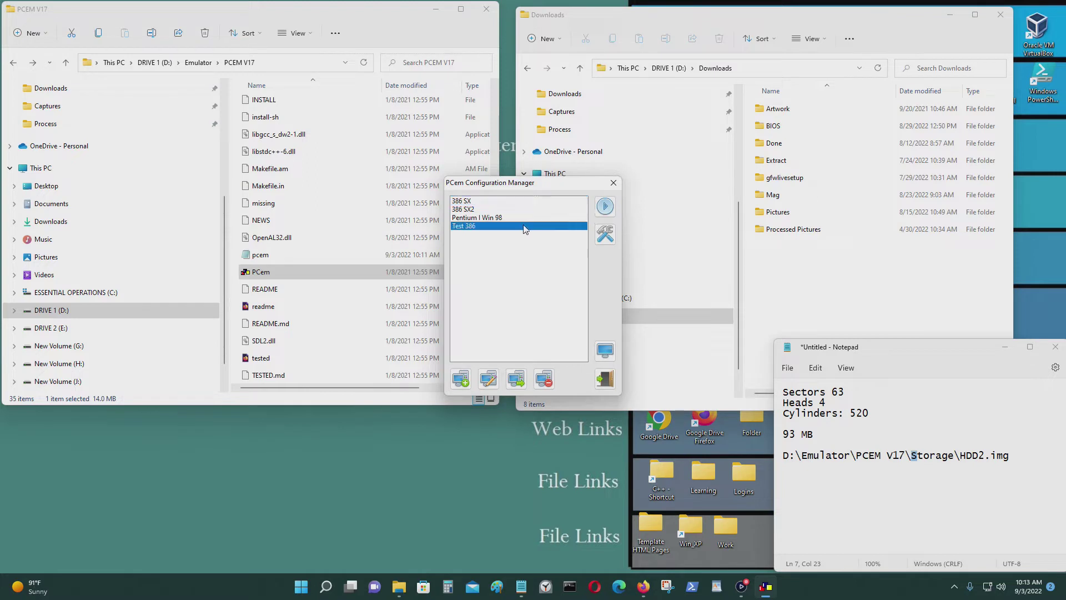
left_click(614, 234)
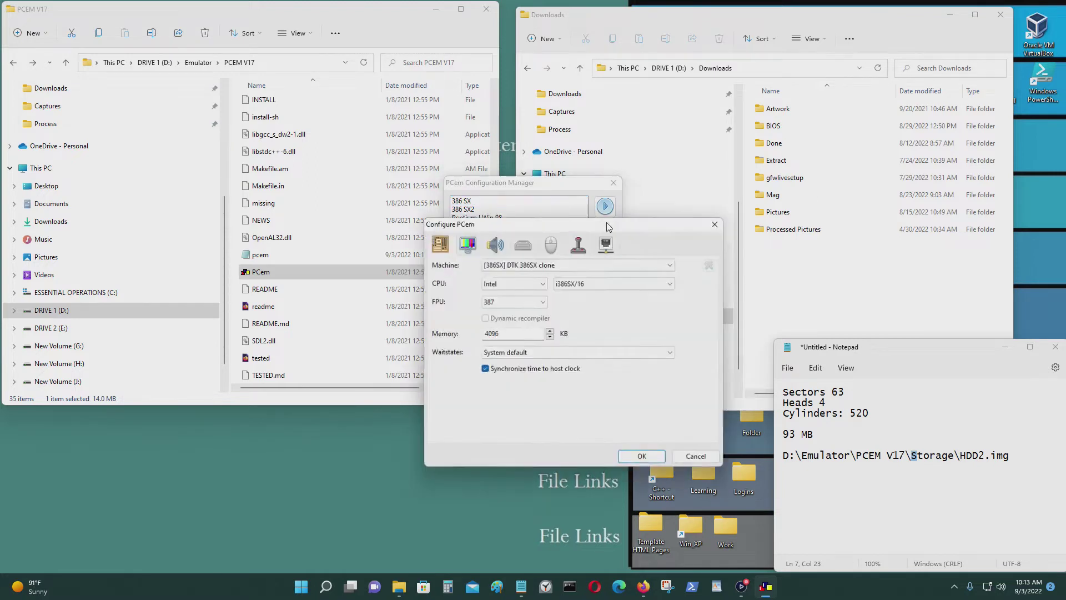
In the machine's drive settings, choose Drive 1 Primary Slave (D:) and eject its disk assignment.
left_click(522, 245)
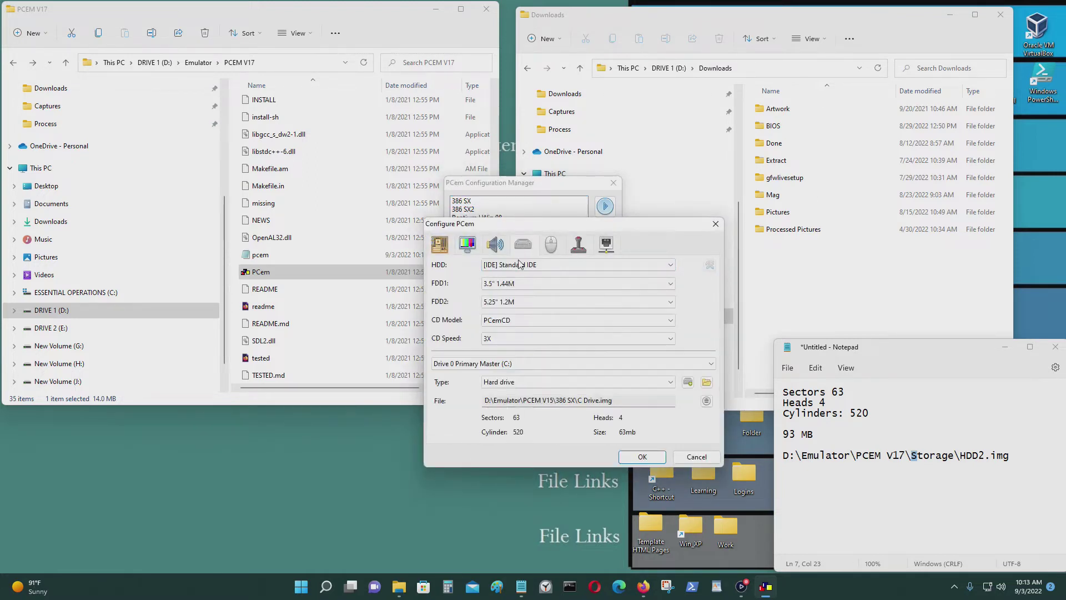
left_click(522, 365)
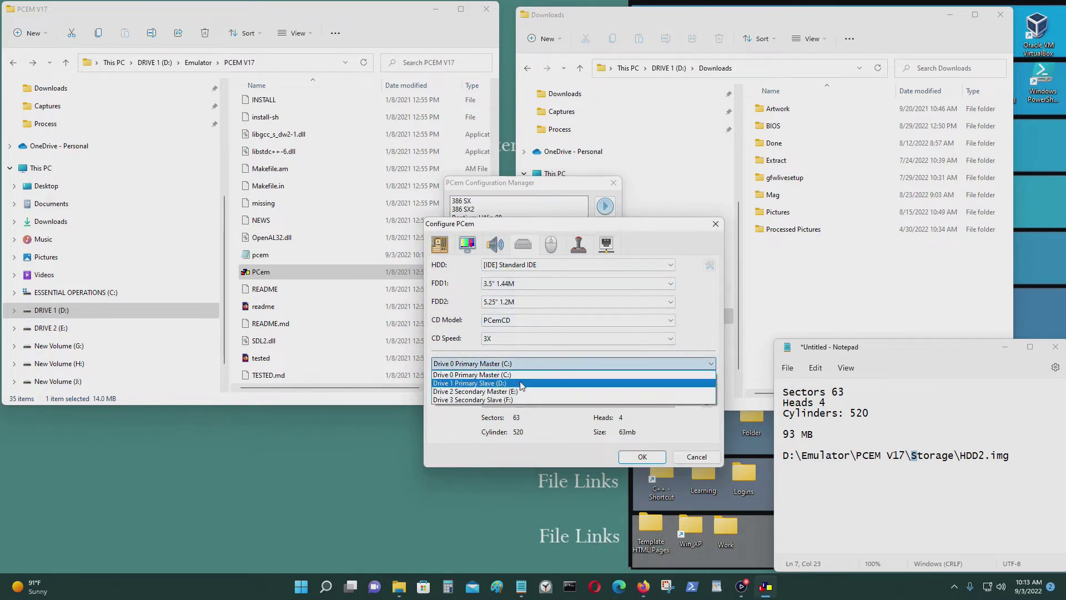
left_click(522, 384)
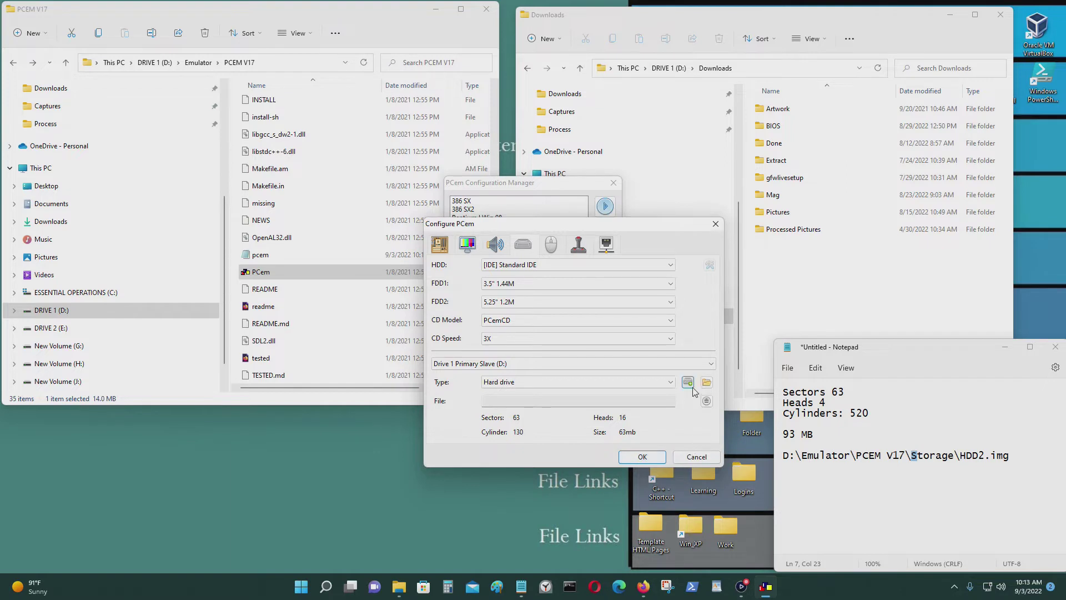
left_click(706, 401)
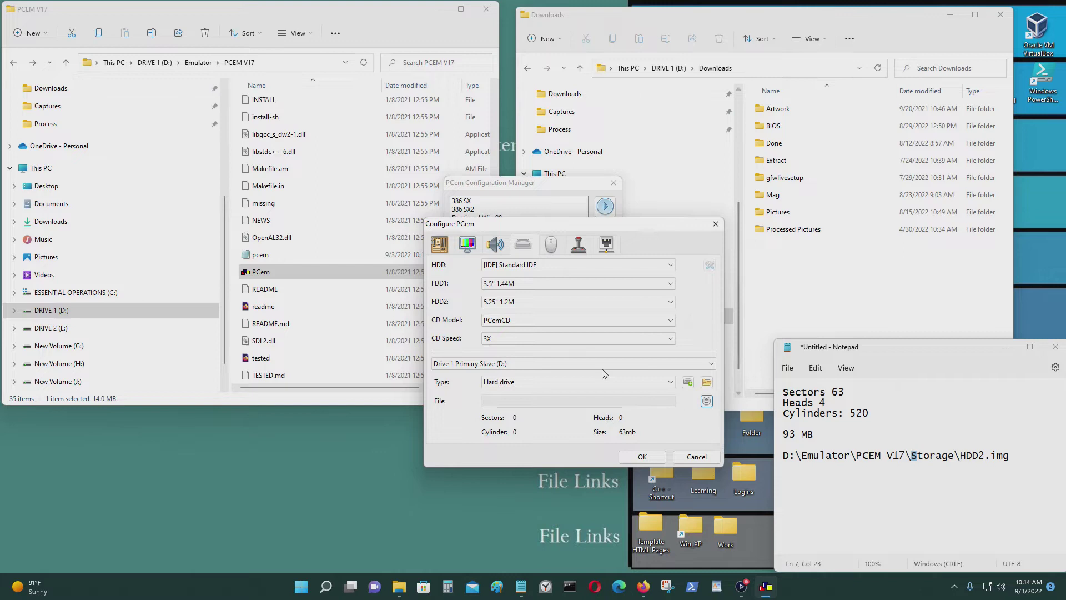
Start a new hard disc for the D: drive and set its geometry to 4 heads and 520 cylinders.
left_click(688, 383)
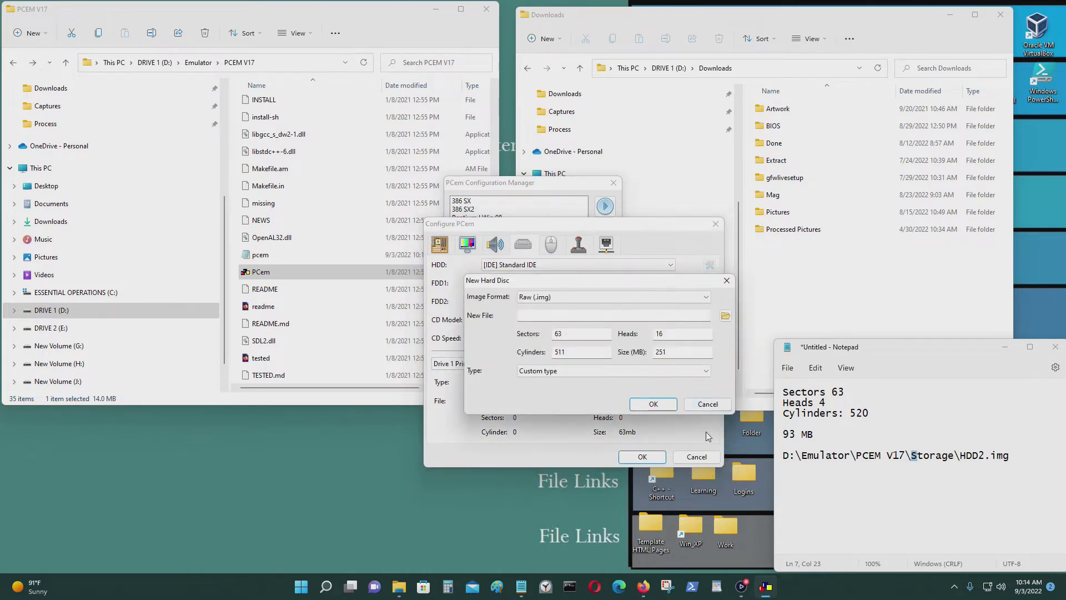
left_click(891, 421)
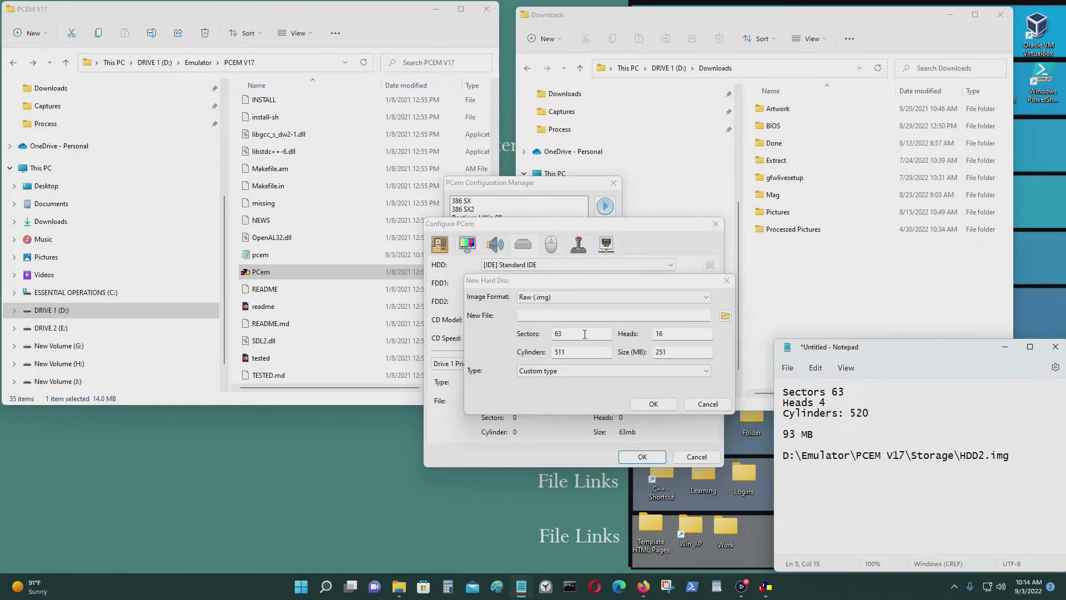
left_click(588, 351)
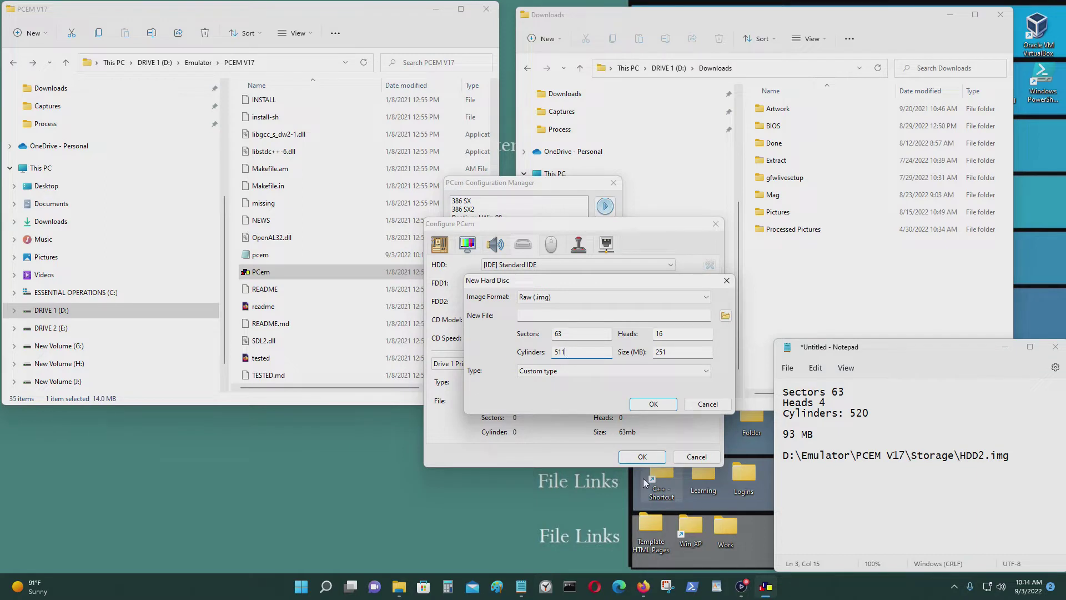
left_click(683, 335)
key("BackSpace")
key("BackSpace")
type("4")
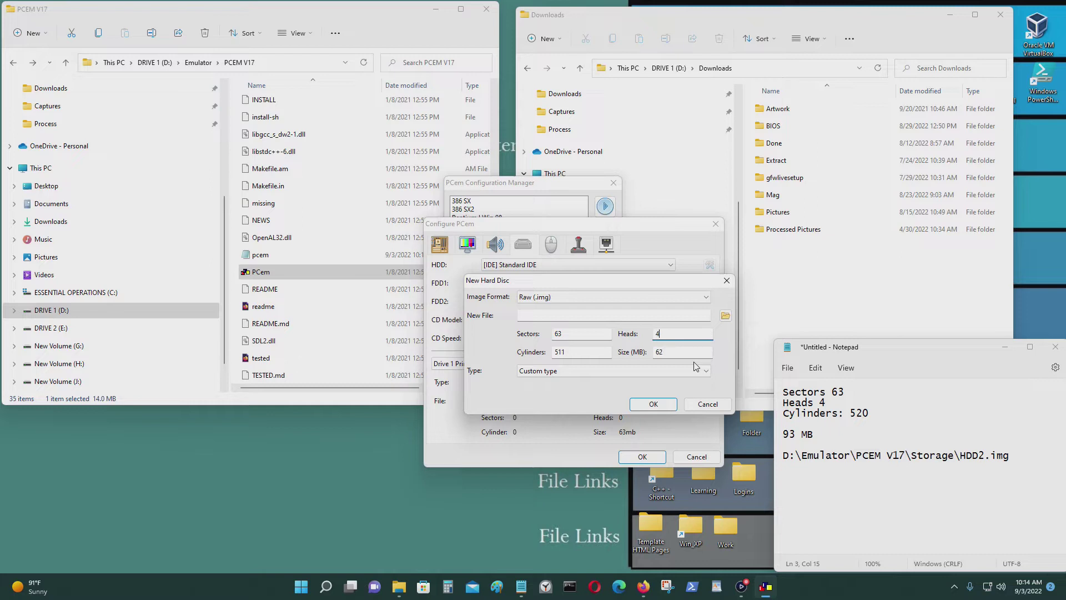
key("Tab")
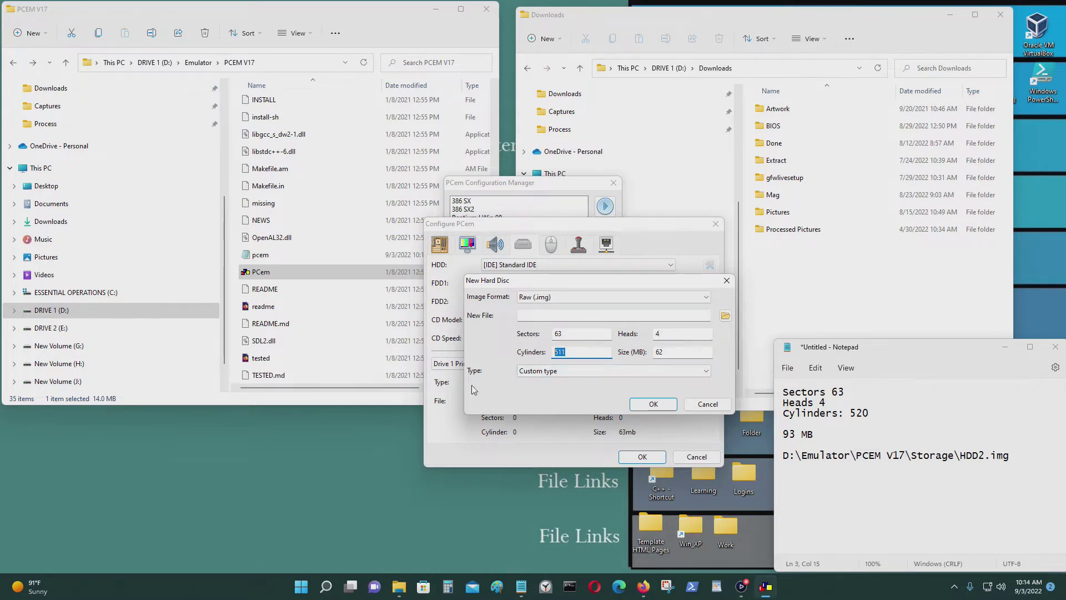
key("BackSpace")
type("520")
Create the disk as a fixed-size VHD named THDD in D:\Downloads and save the machine configuration.
left_click(626, 298)
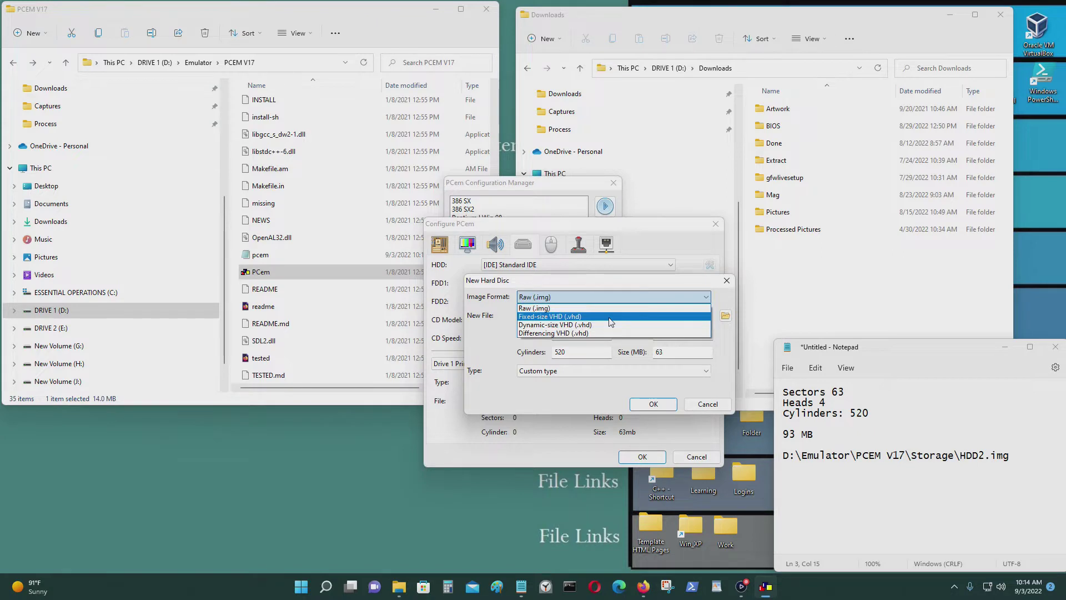
left_click(611, 318)
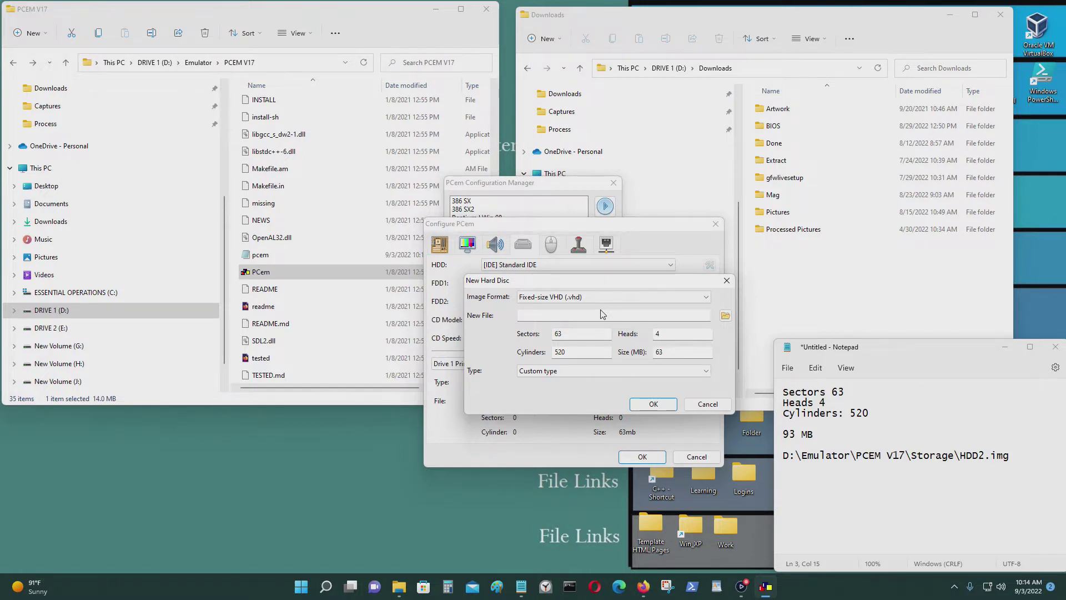
left_click(725, 315)
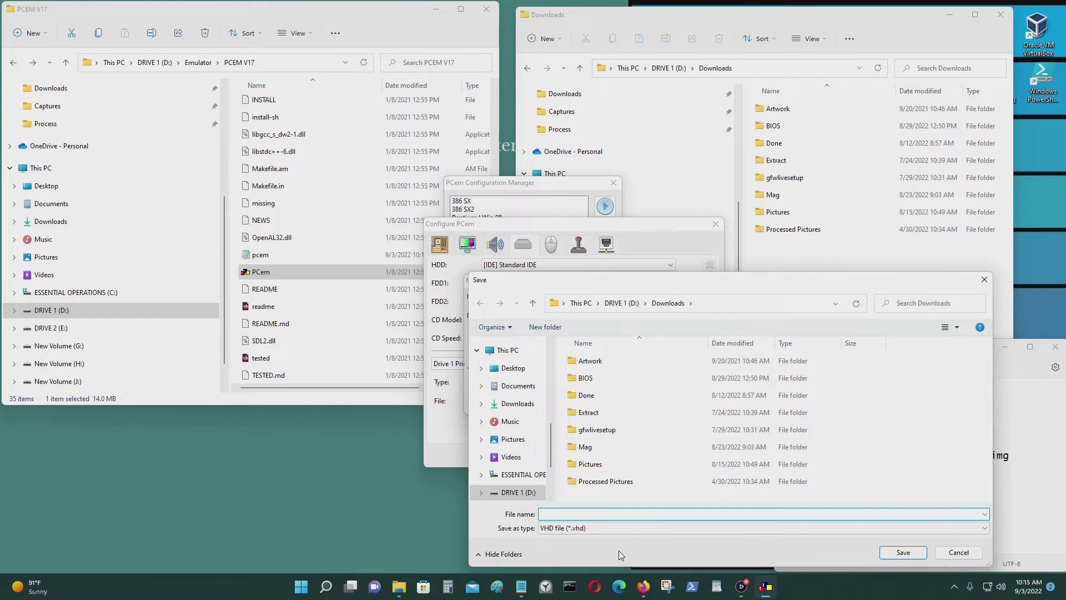
type("Tra")
type("HDD")
left_click(901, 552)
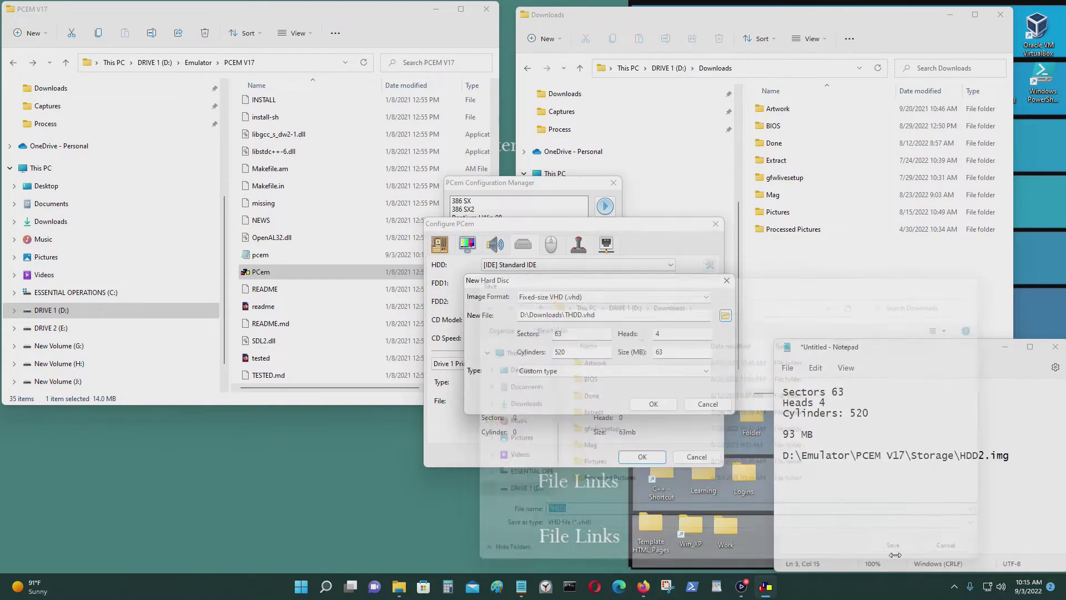
left_click(654, 405)
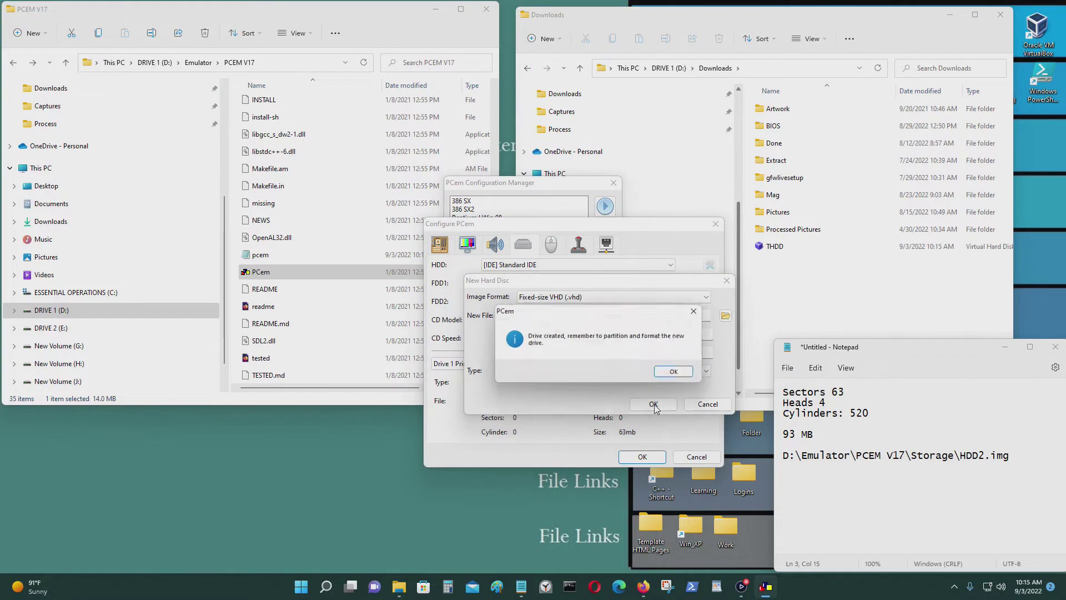
left_click(687, 376)
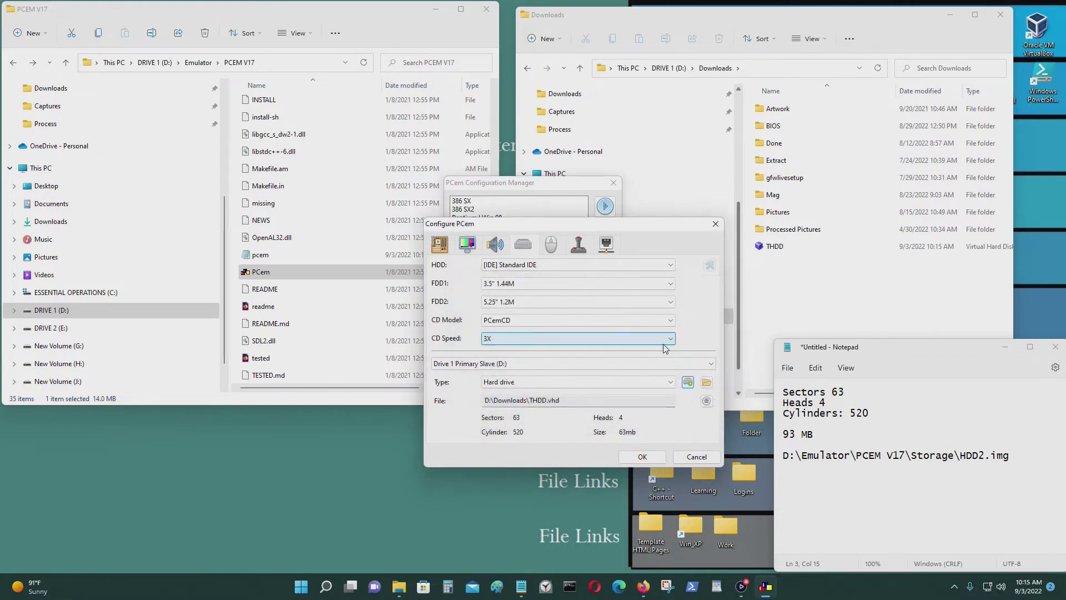
left_click(643, 457)
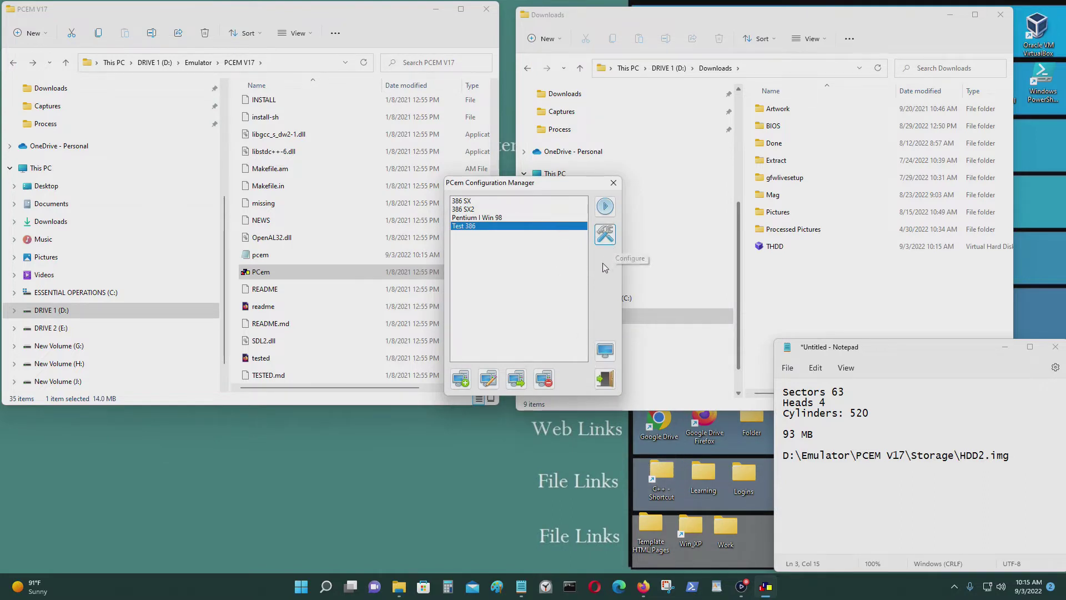
Boot the Test 386 machine and, from the DOS prompt outside the MS-DOS Shell, try to switch to drive D:.
left_click(604, 207)
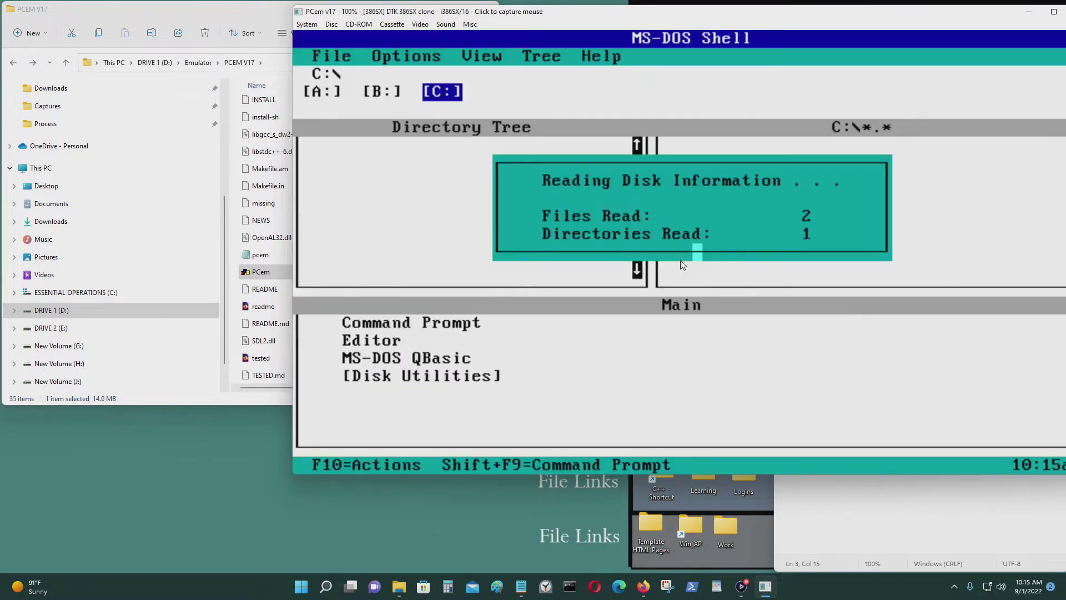
left_click_drag(812, 20, 714, 43)
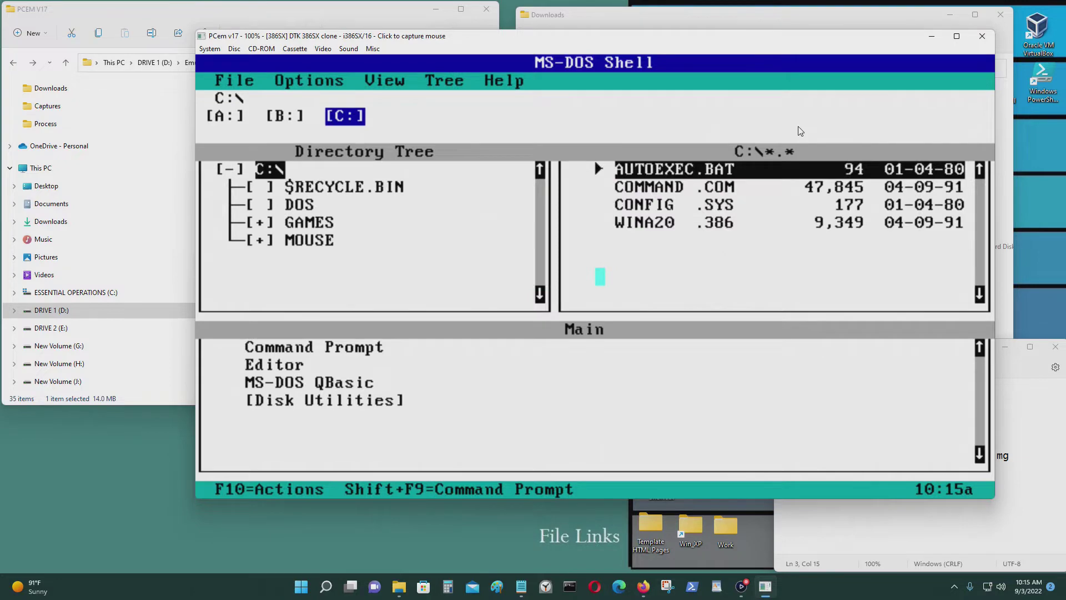
left_click(409, 123)
left_click(221, 80)
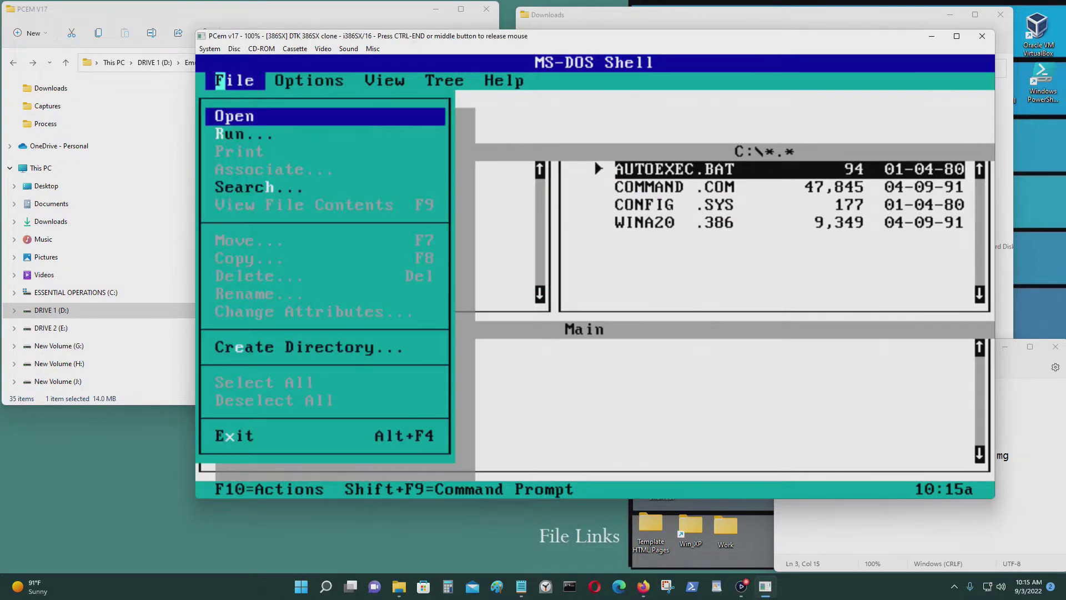
key("Escape")
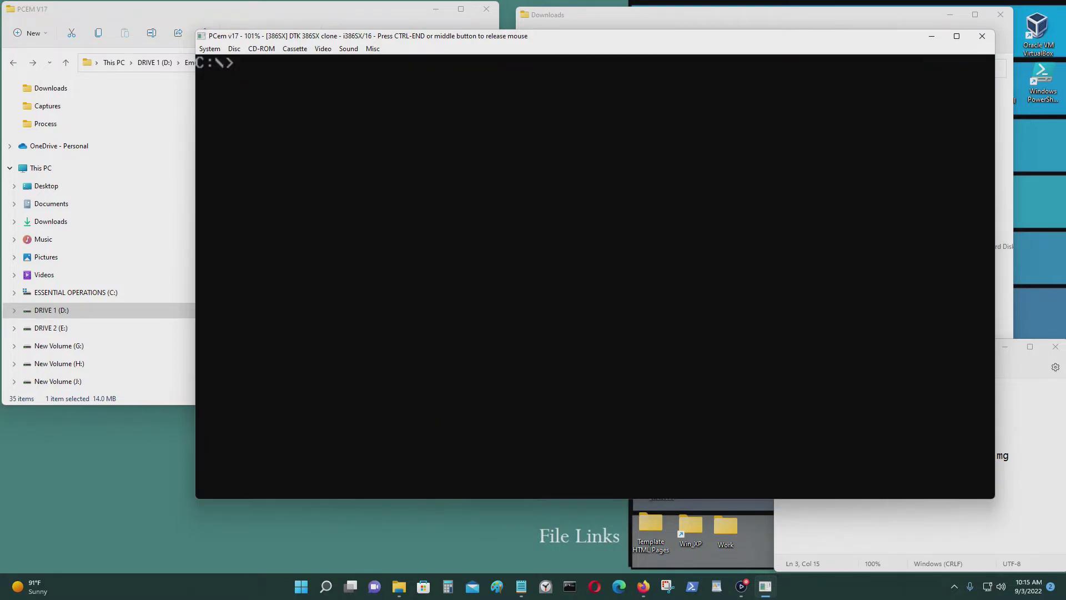
type("d:")
key("Return")
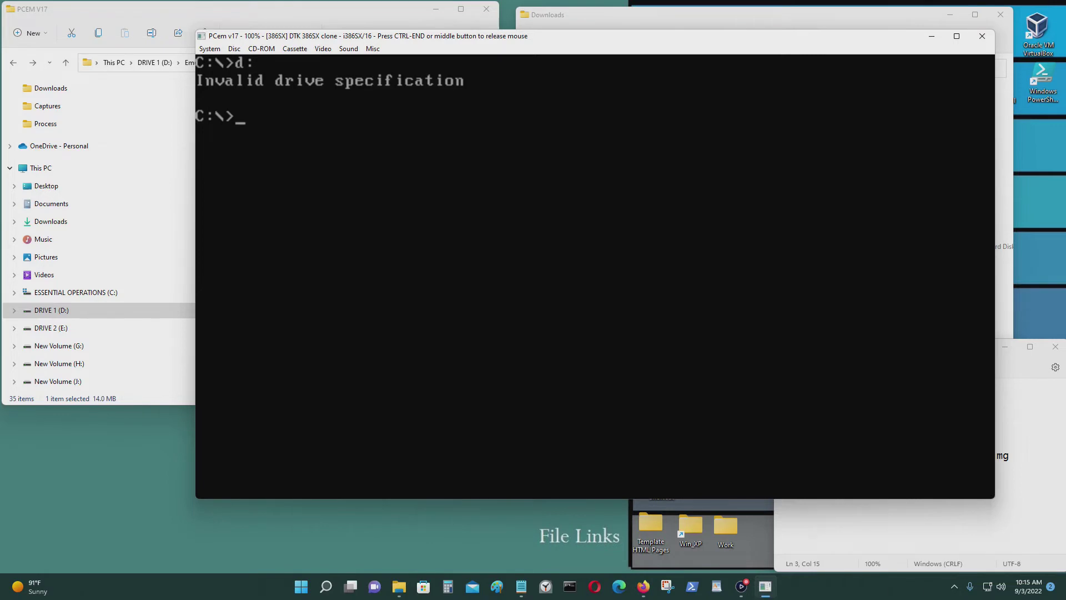
Run fdisk and change the current fixed disk drive to 2.
type("d")
key("BackSpace")
type("fdisk")
key("Return")
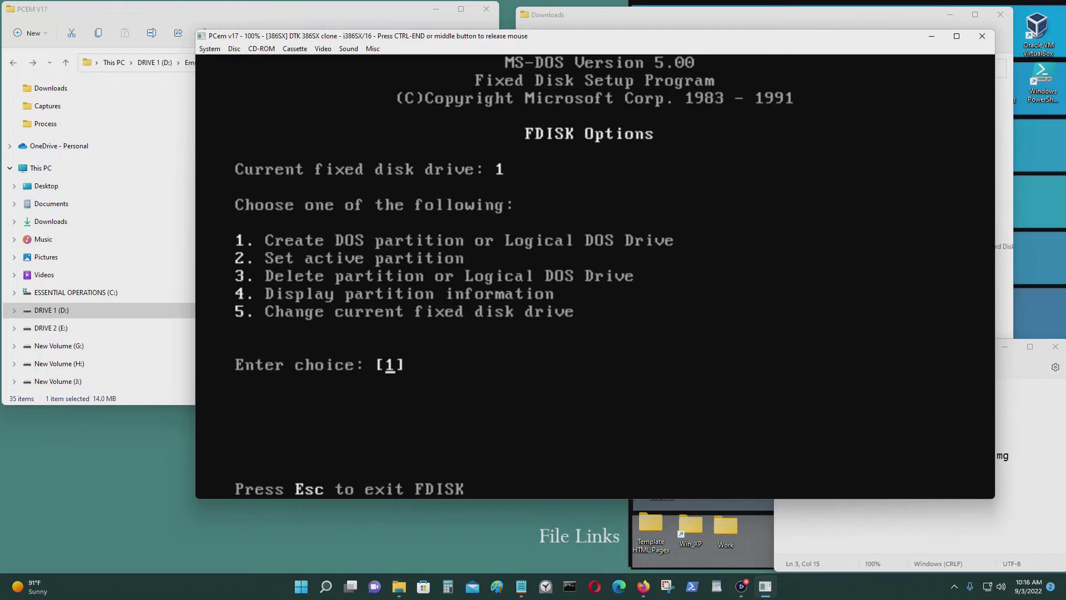
type("5")
key("Return")
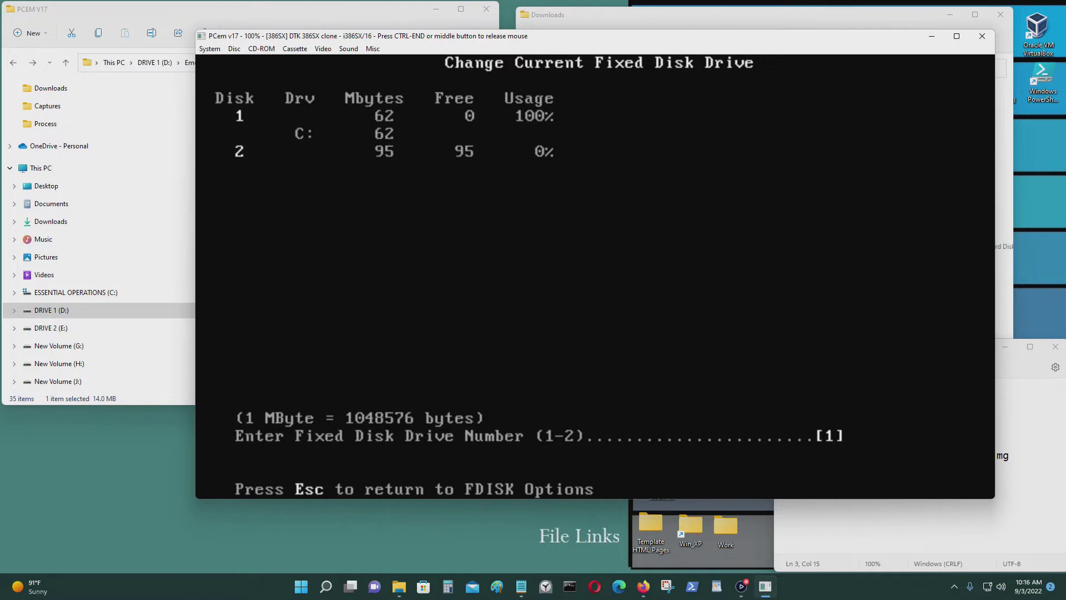
type("2")
key("Return")
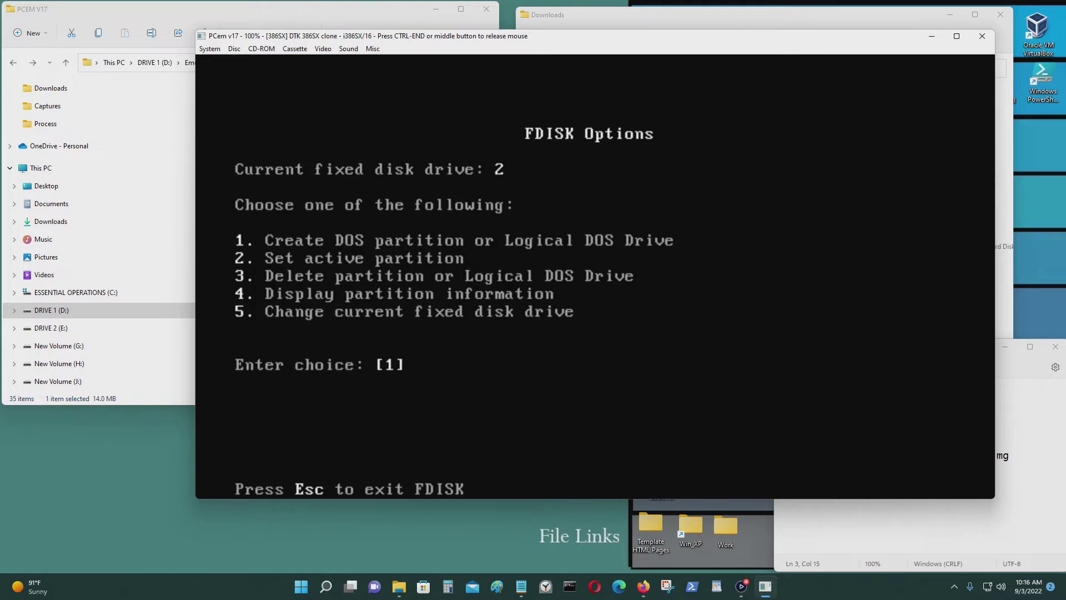
Create a primary DOS partition using the maximum available size on fixed disk 2, and exit FDISK.
key("Return")
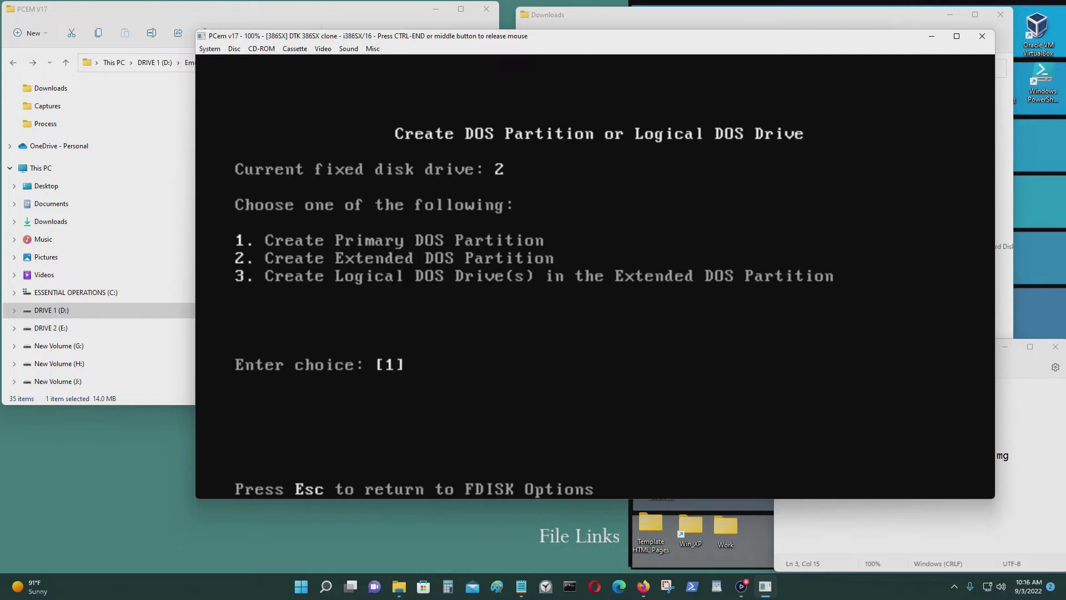
key("Return")
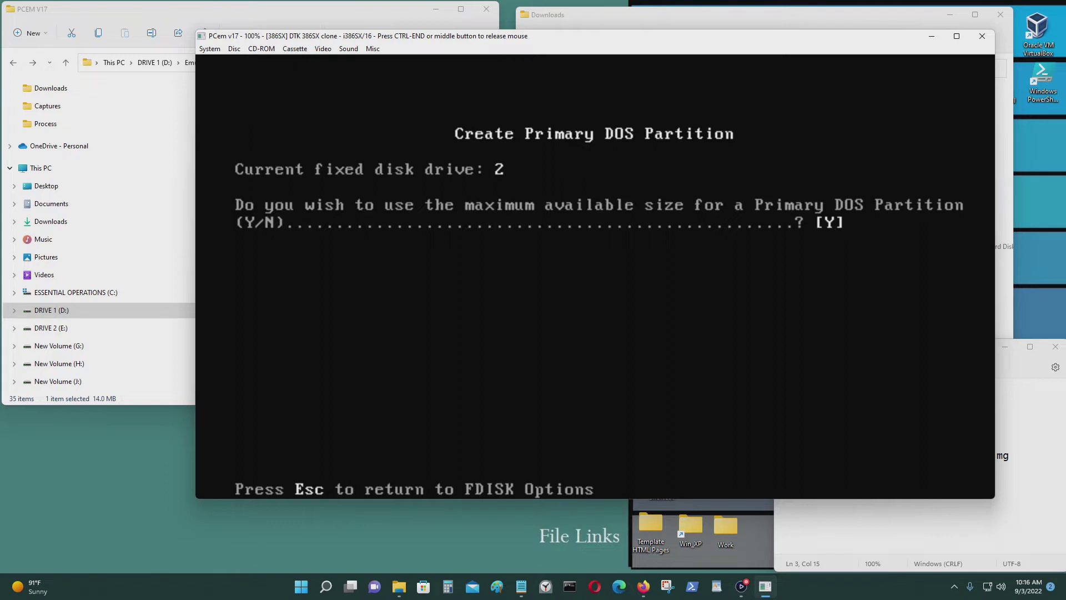
key("Return")
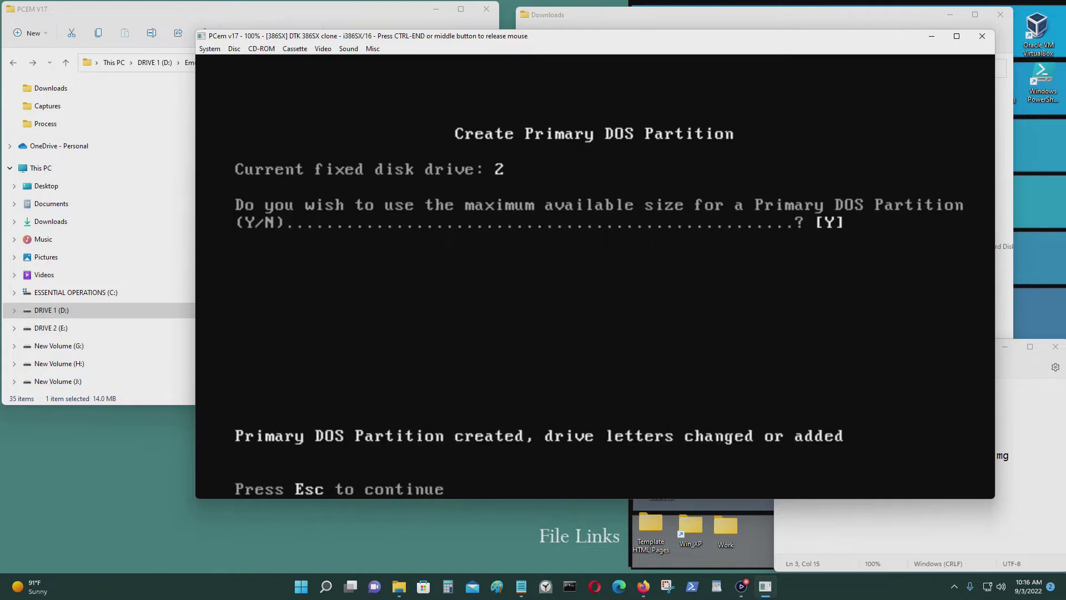
key("Escape")
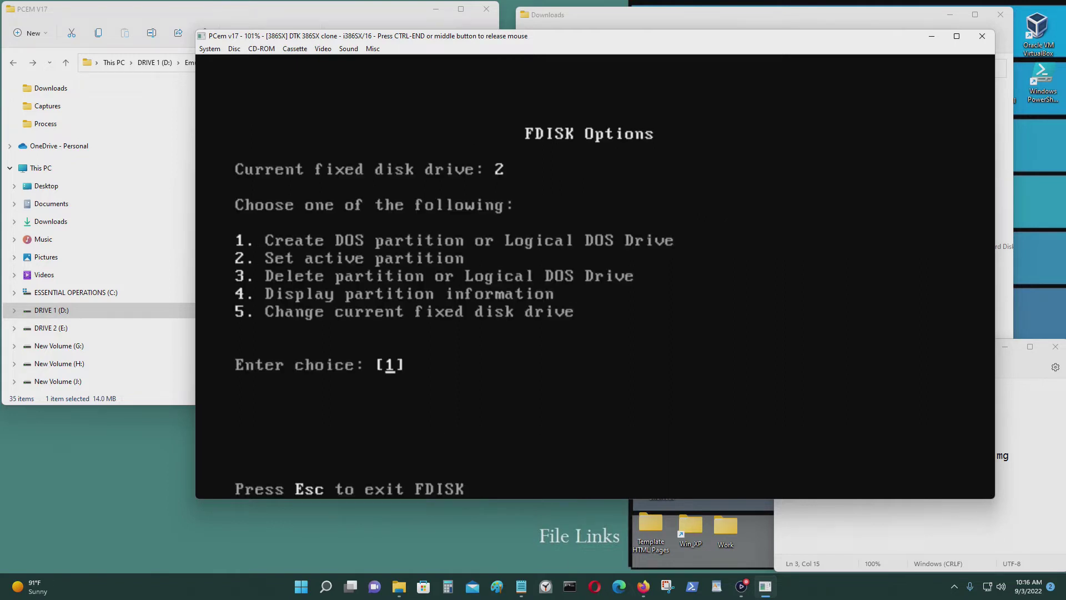
key("Escape")
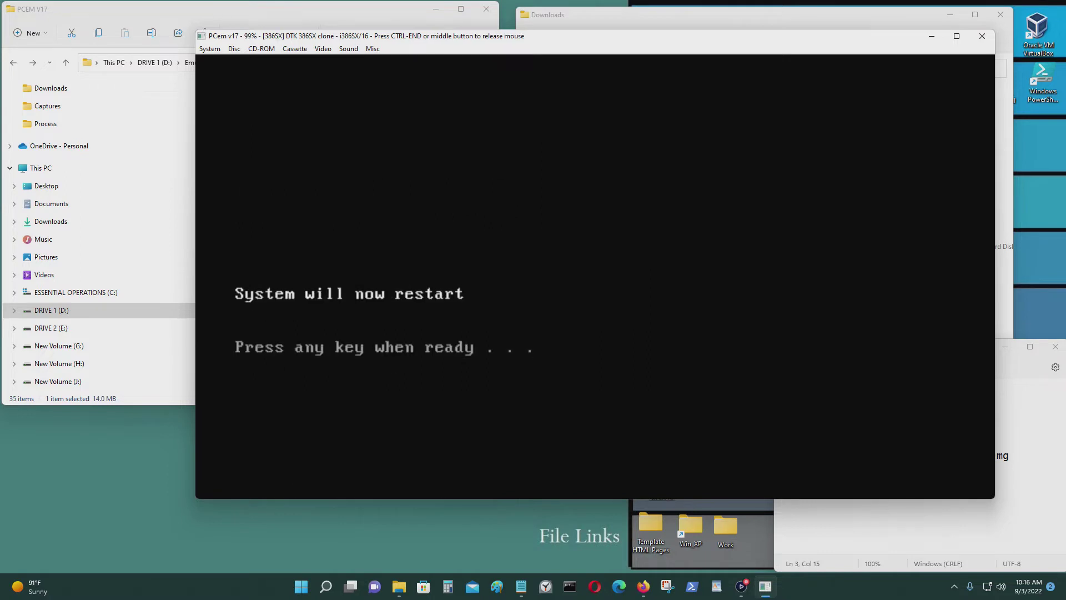
Restart the virtual machine and exit the MS-DOS Shell to the C:\ prompt.
key("Return")
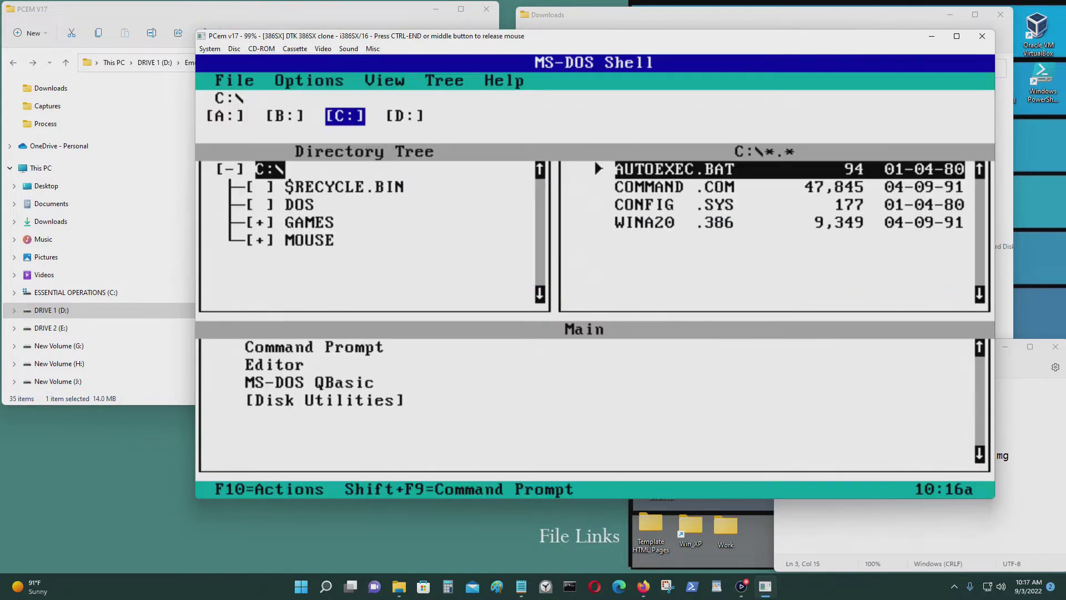
left_click(240, 82)
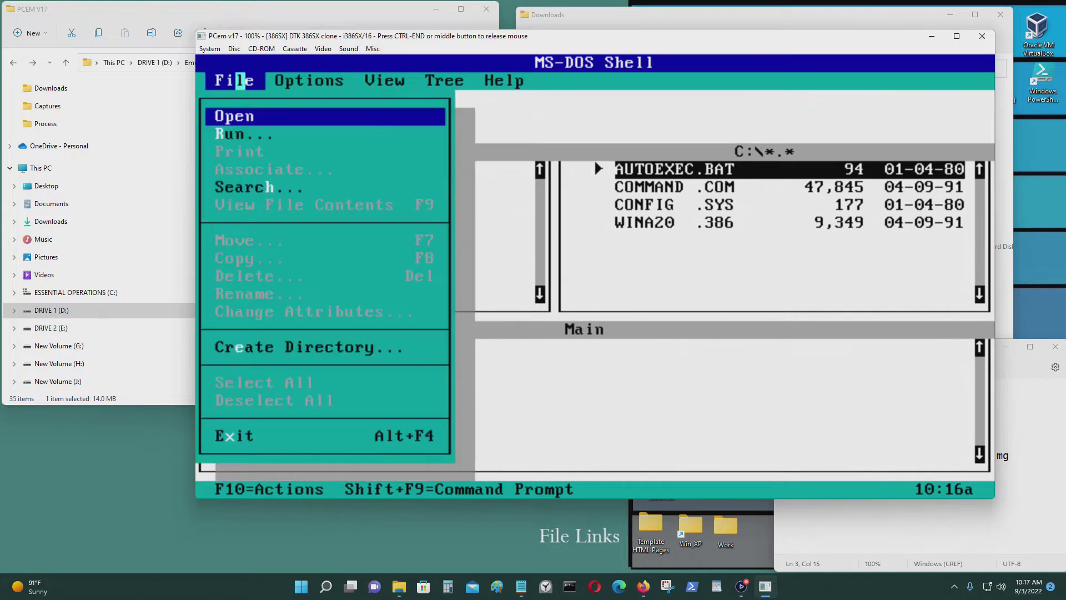
key("Escape")
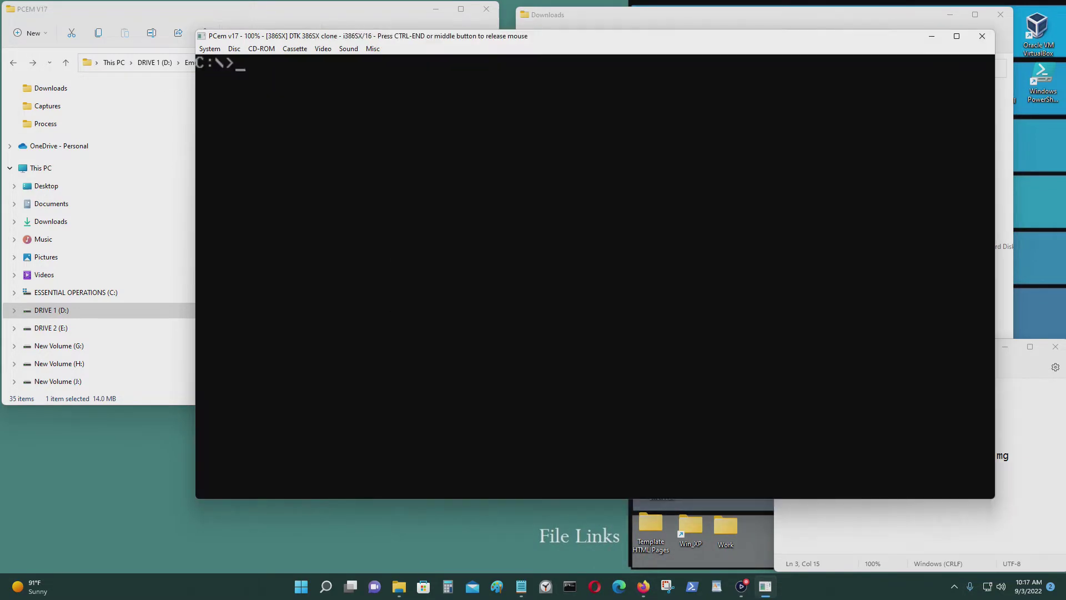
Format drive D: in DOS, accepting the data-loss warning and leaving the volume label empty.
type("format d:")
key("Return")
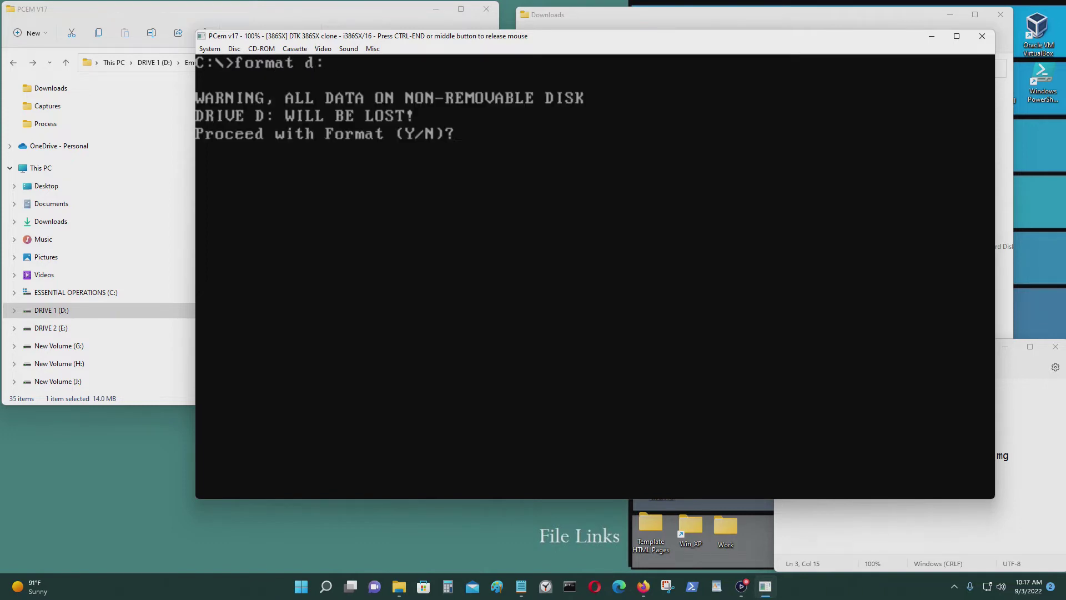
type("y")
key("Return")
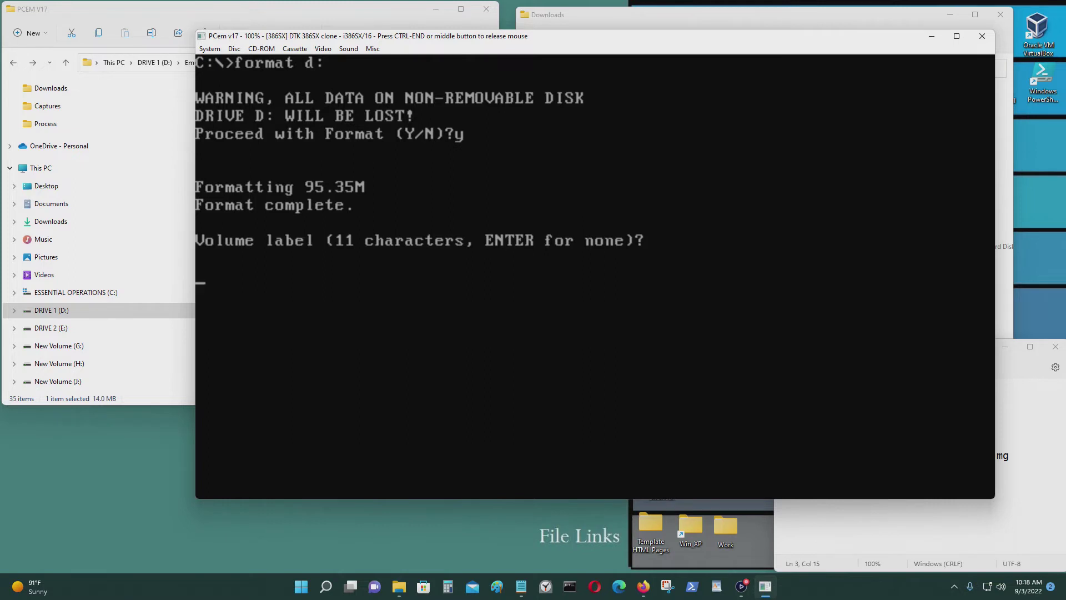
key("Return")
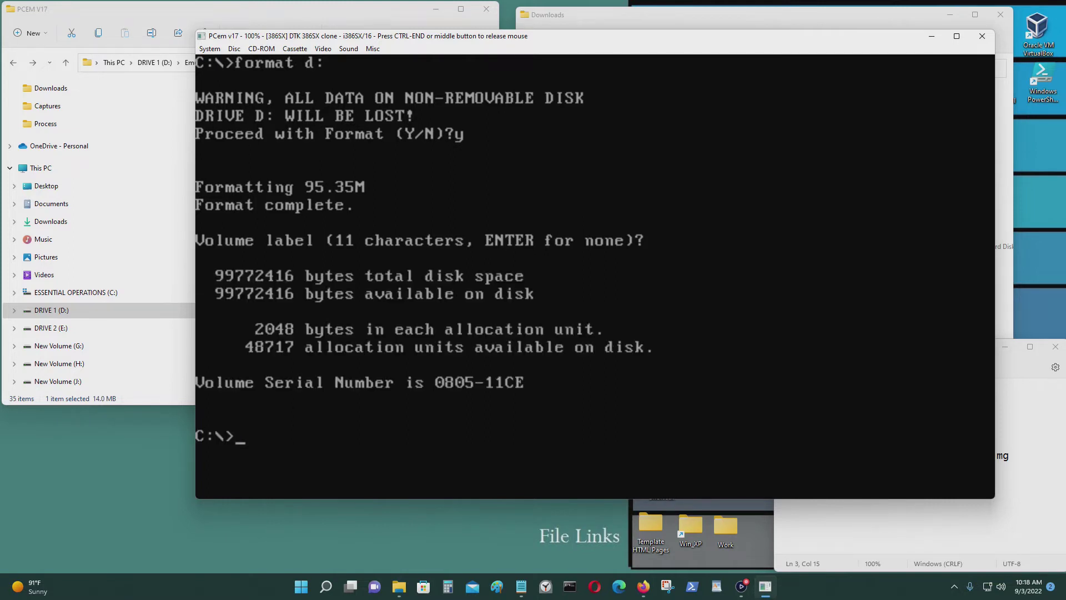
Switch to drive D: at the DOS prompt and list its directory.
type("d:\"")
key("Return")
type("firt")
key("BackSpace")
key("BackSpace")
key("BackSpace")
key("BackSpace")
type("dir")
key("Return")
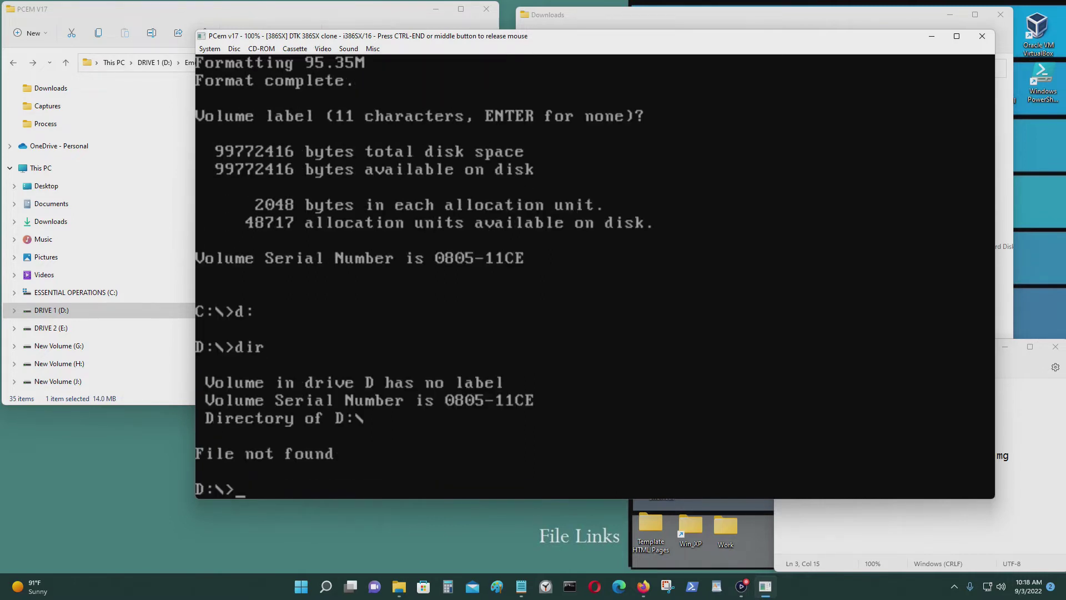
Release the captured mouse, shut down the virtual machine, and move the PCem Configuration Manager out of the way.
key("ctrl+End")
left_click(210, 48)
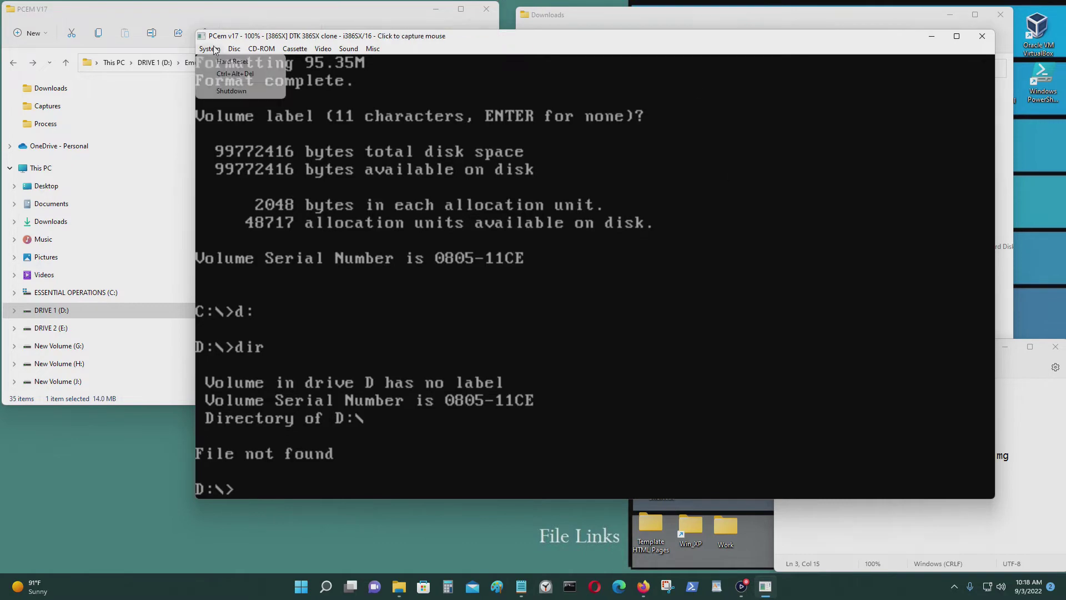
left_click(221, 92)
left_click(447, 279)
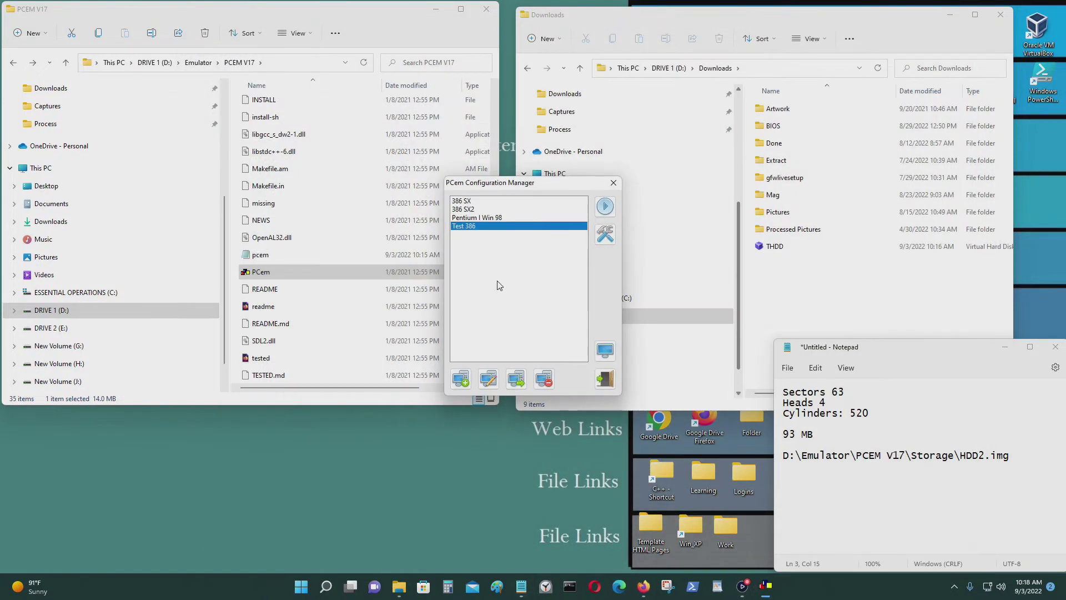
left_click_drag(597, 186, 462, 297)
Find and launch Computer Management in Windows and open Disk Management under Storage.
left_click(326, 586)
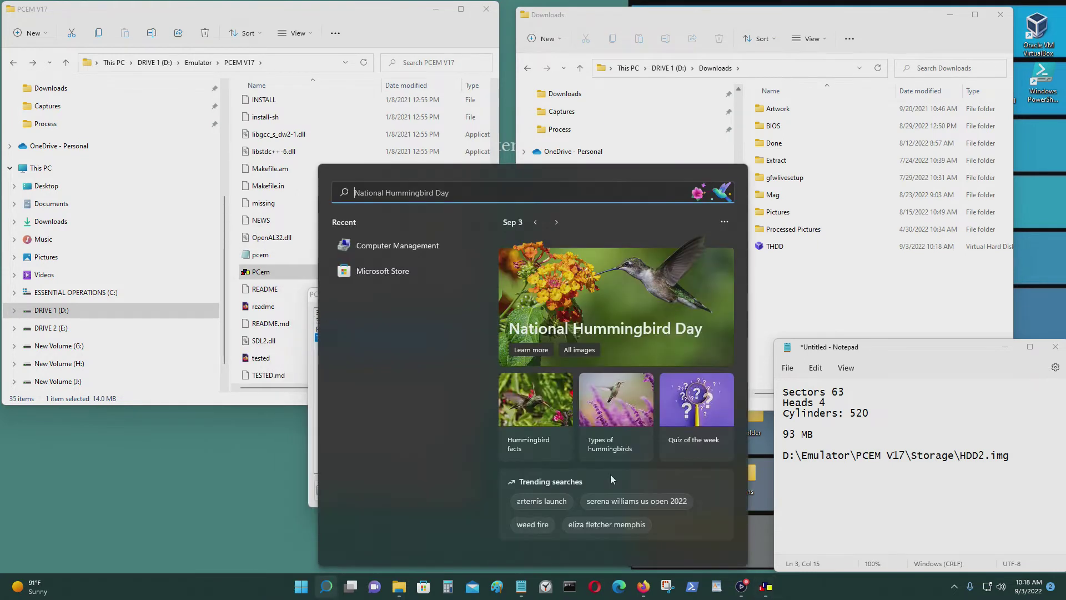
type("comput")
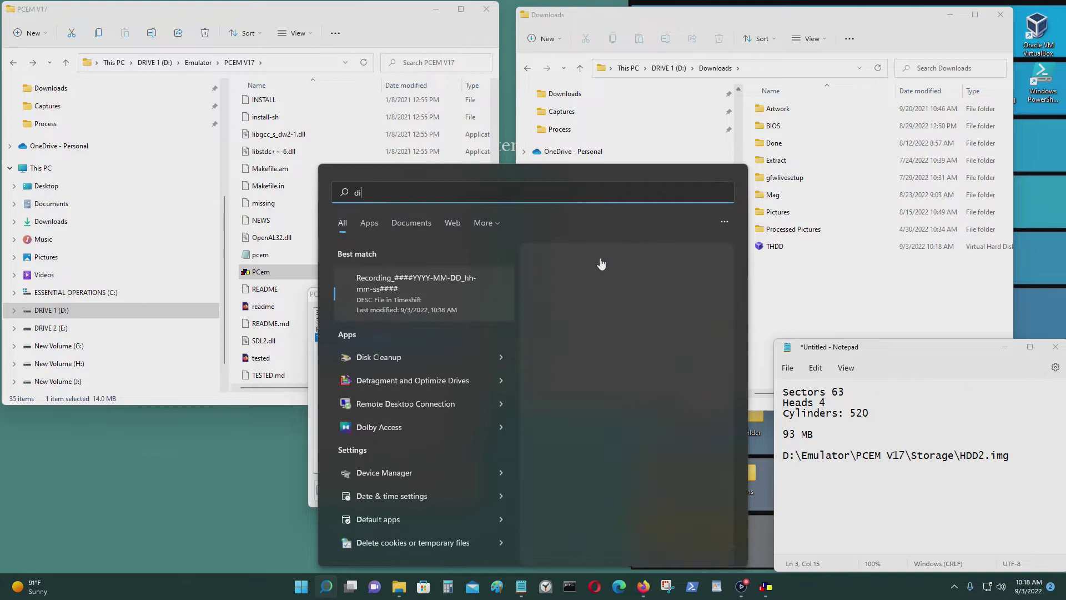
type("er manag")
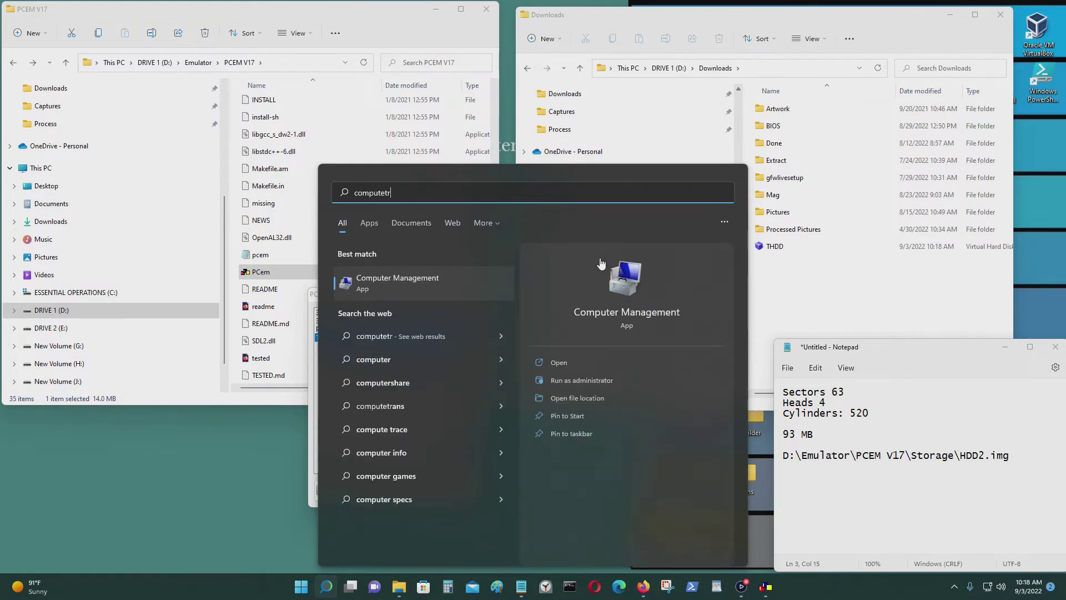
type("ement")
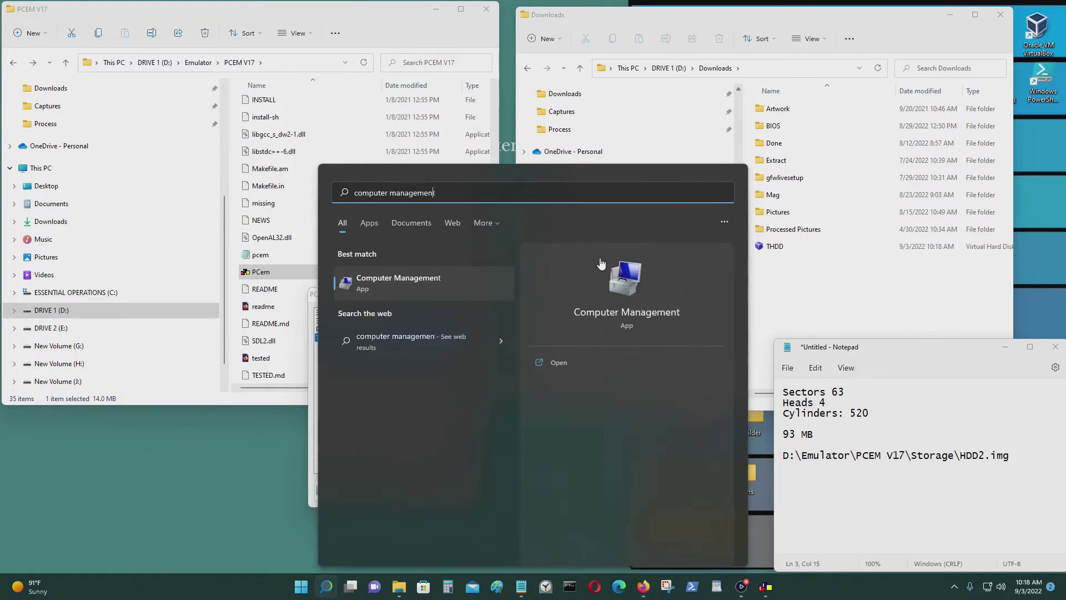
left_click(442, 290)
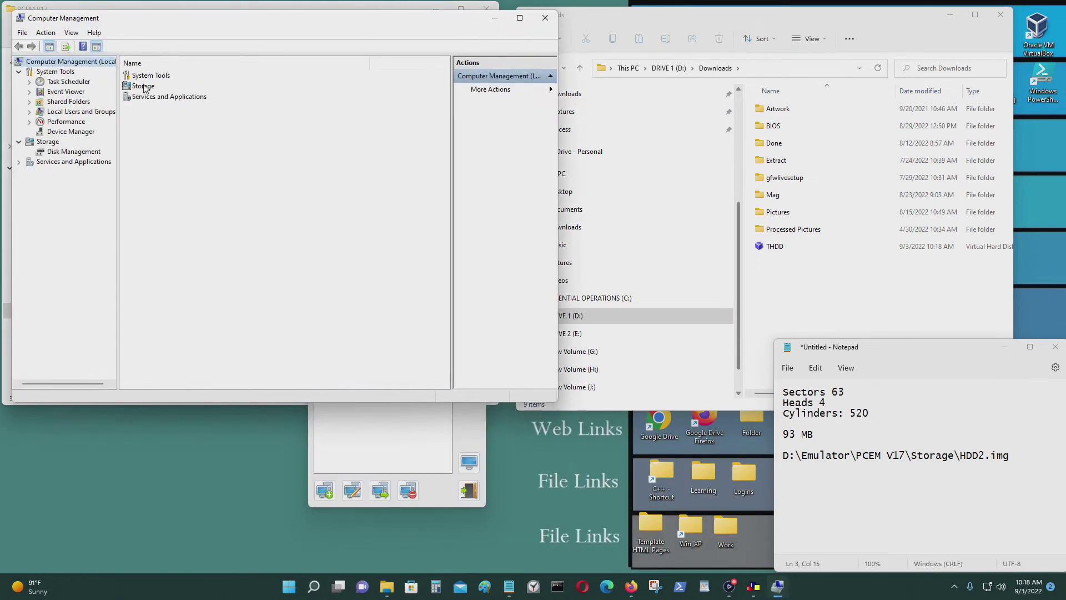
double_click(145, 87)
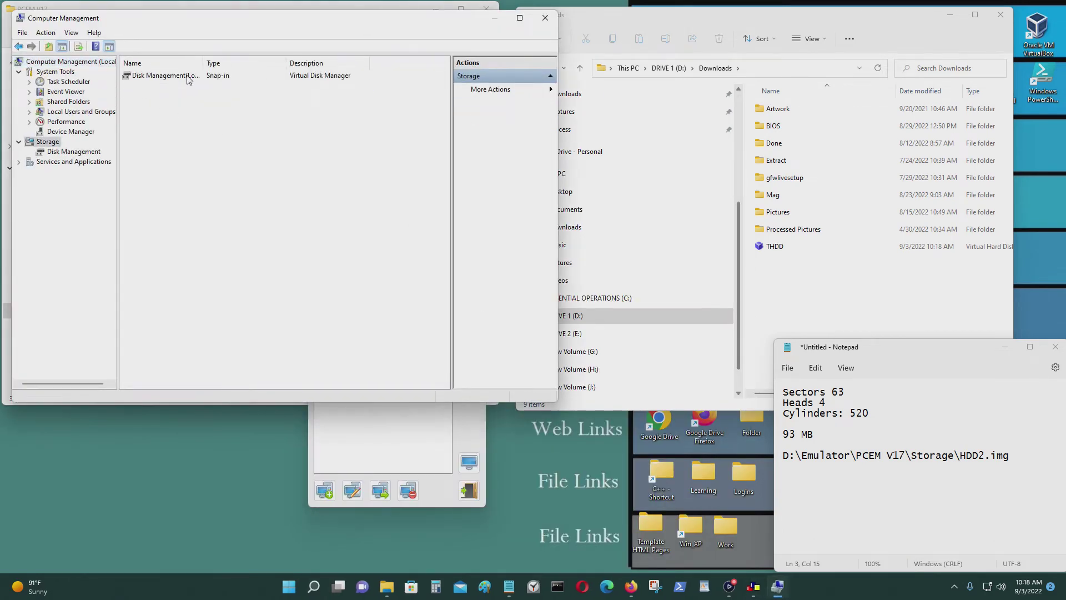
double_click(171, 78)
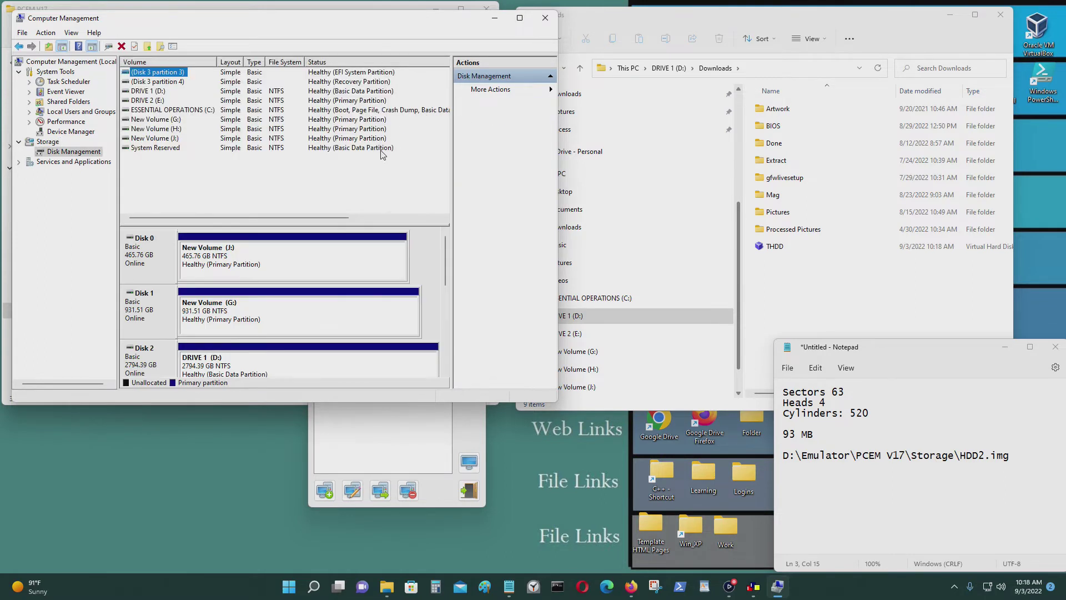
Attach the virtual hard disk D:\Downloads\THDD.vhd with write access.
left_click(165, 149)
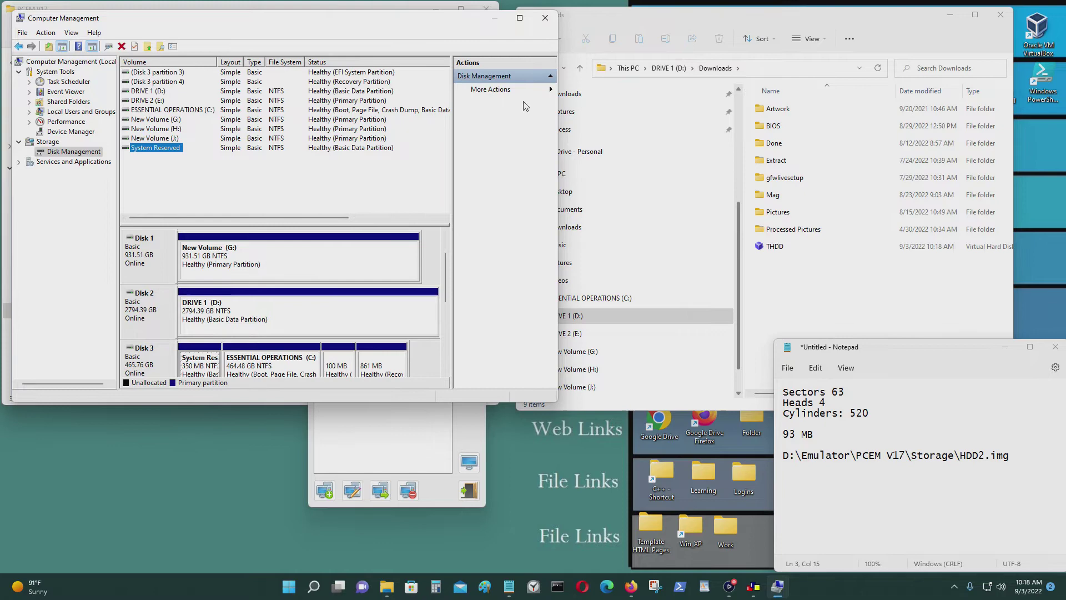
left_click(549, 88)
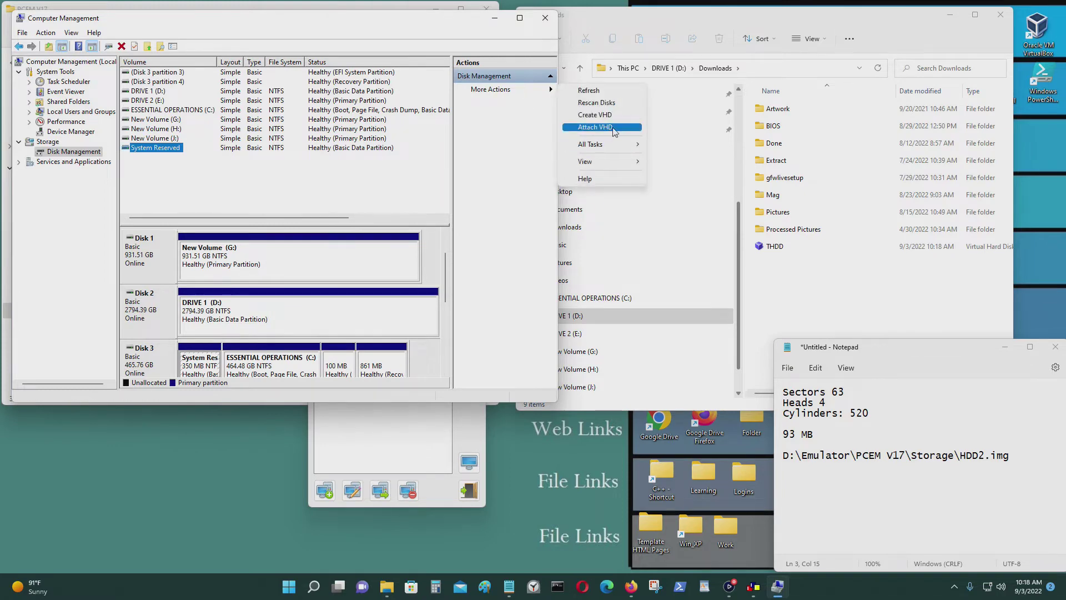
left_click(595, 126)
left_click(358, 211)
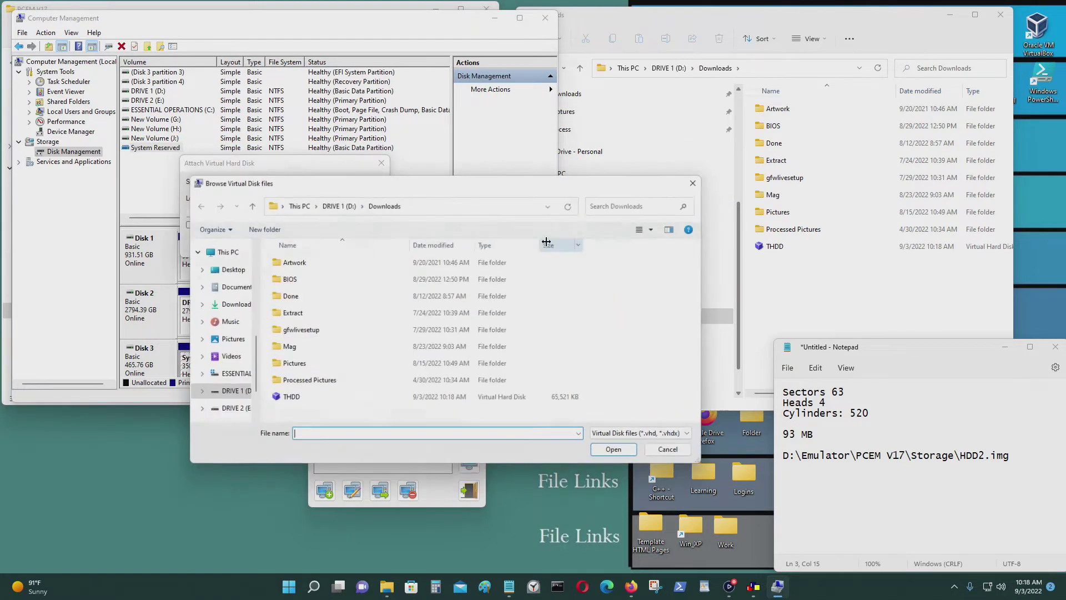
left_click(309, 400)
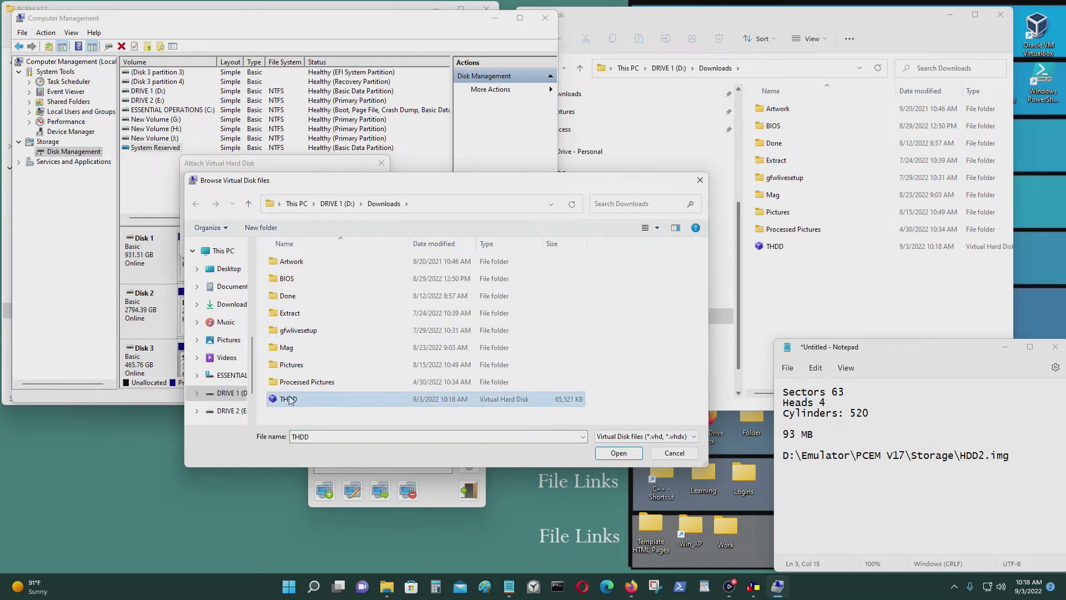
left_click(619, 452)
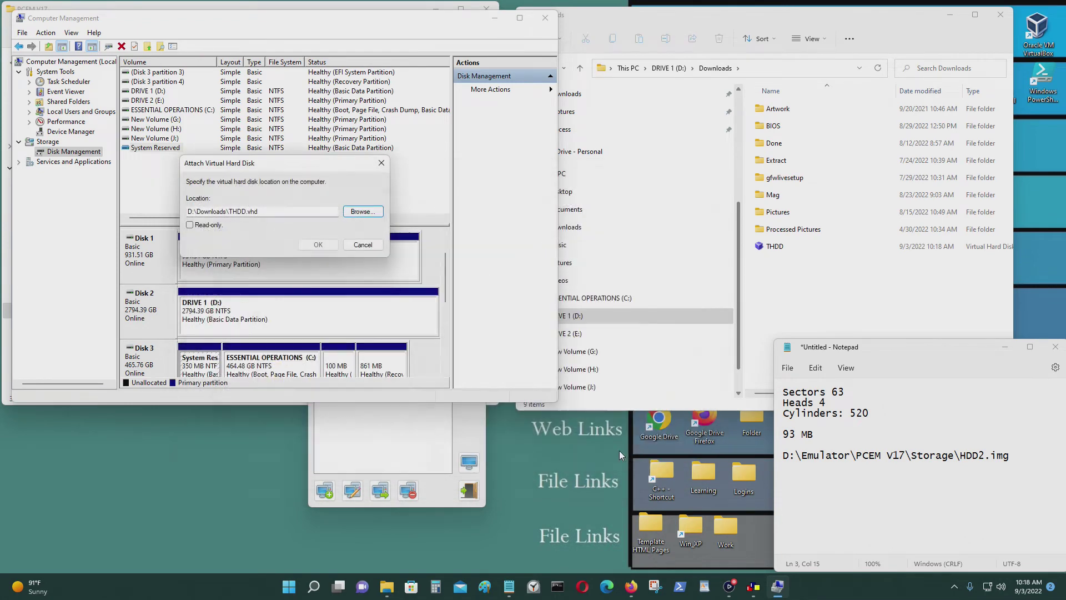
left_click(318, 245)
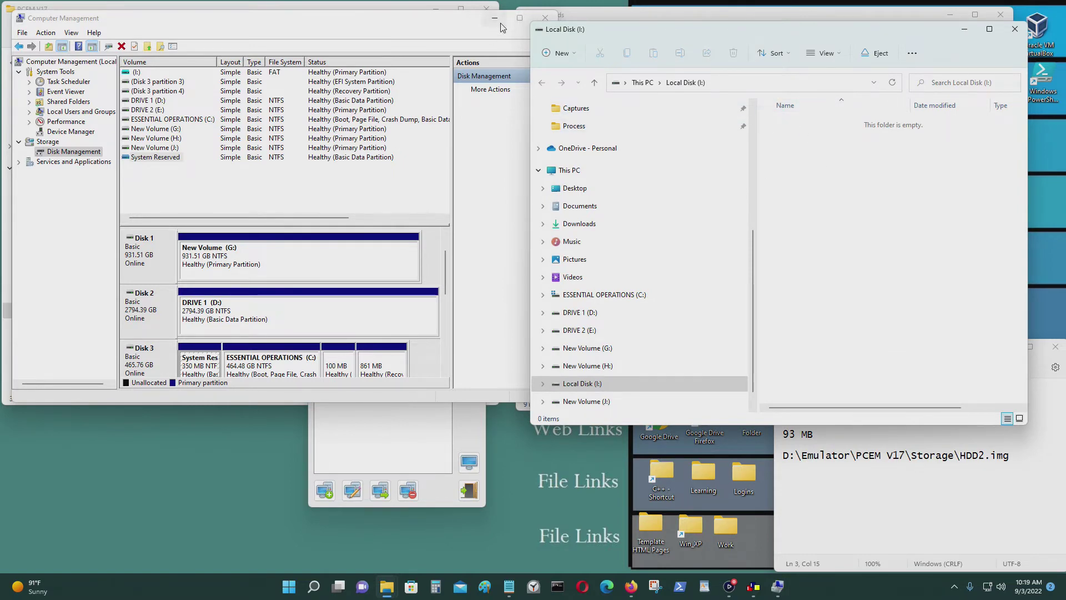
Clear the windows covering the desktop and open D:\Emulator\Dos\Action Games in a new File Explorer window.
left_click(495, 19)
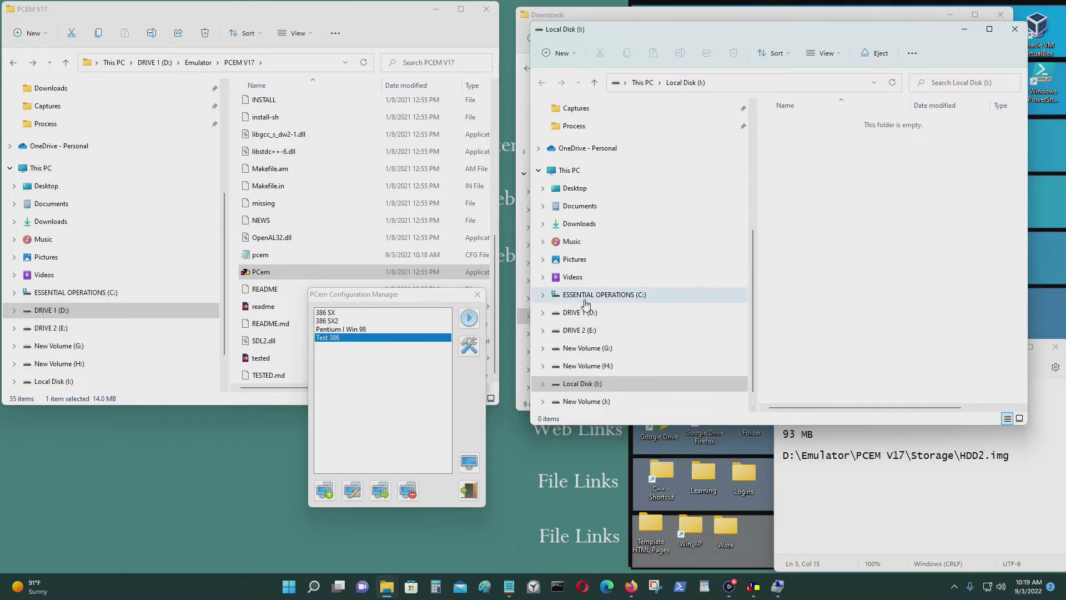
left_click_drag(418, 295, 335, 332)
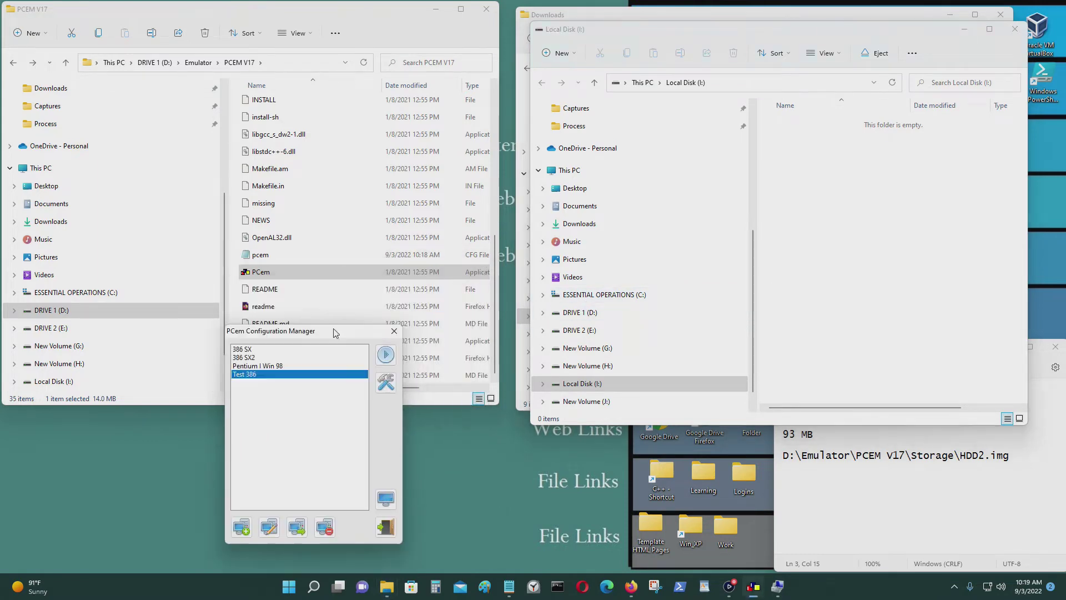
left_click_drag(268, 11, 281, 191)
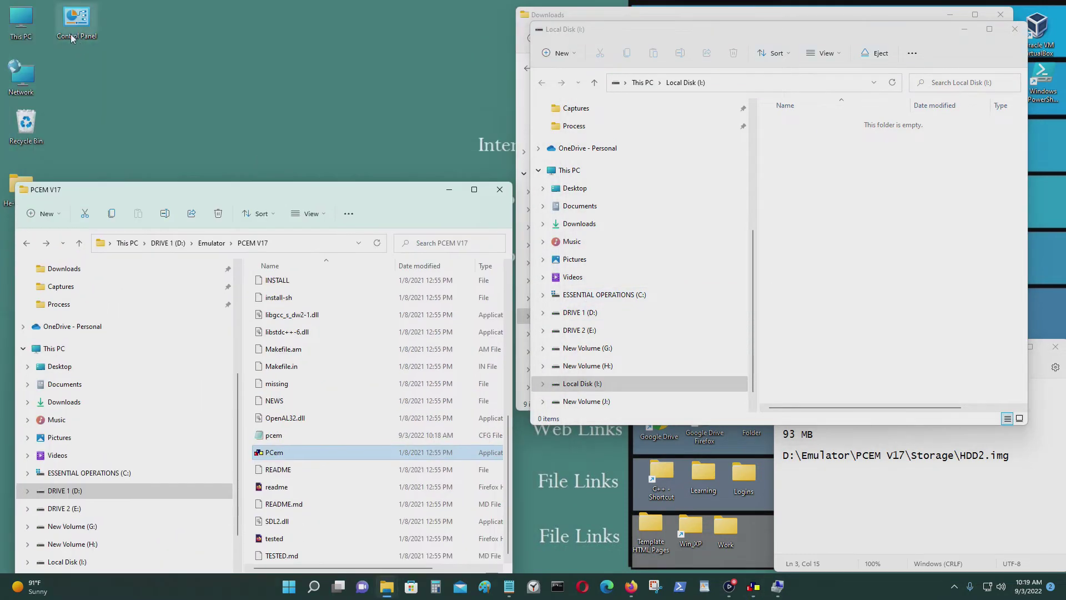
double_click(25, 22)
double_click(357, 339)
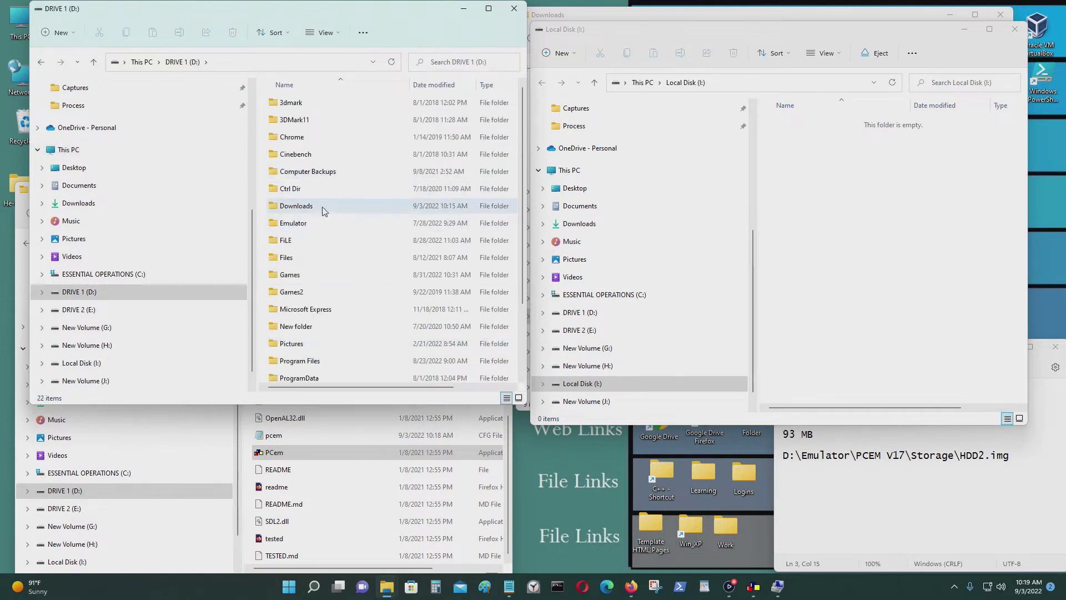
double_click(321, 222)
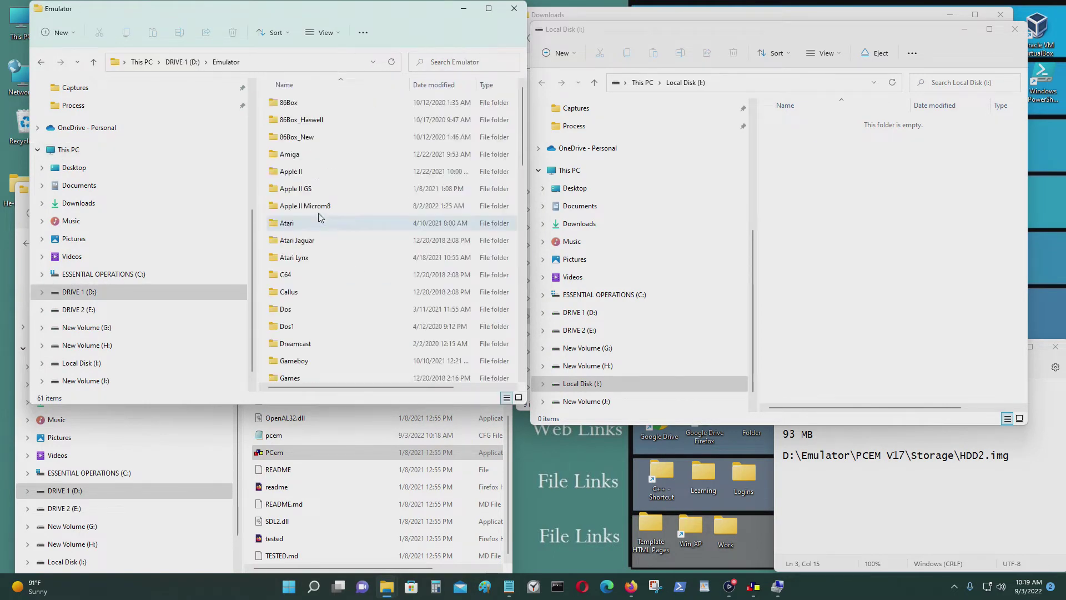
double_click(336, 311)
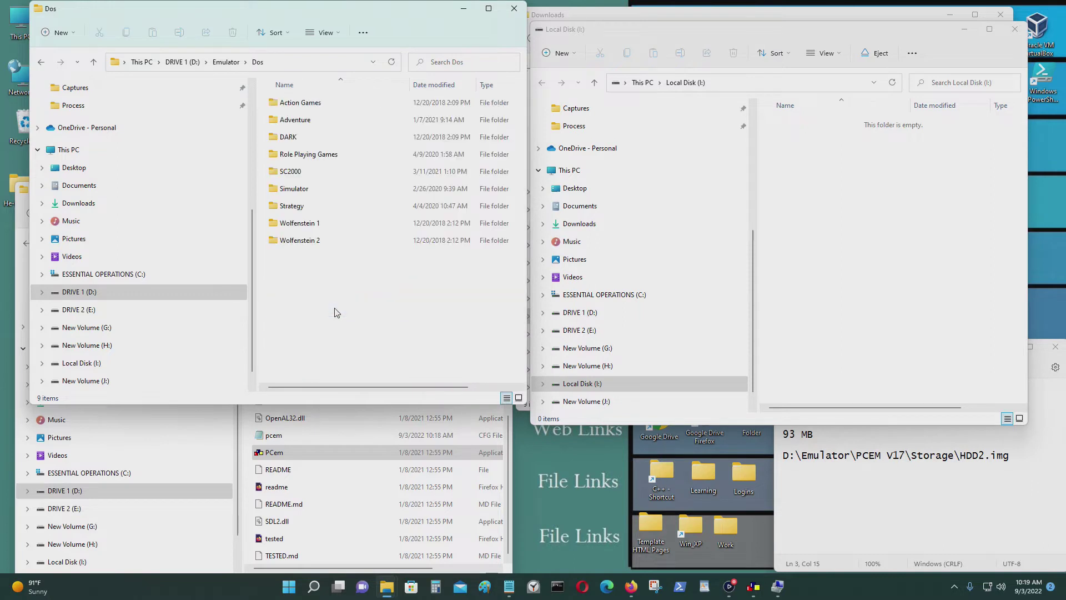
double_click(307, 107)
Copy the 3stooges, afterburner and Alien Syndrome folders from Action Games to Local Disk (I:).
left_click(311, 137)
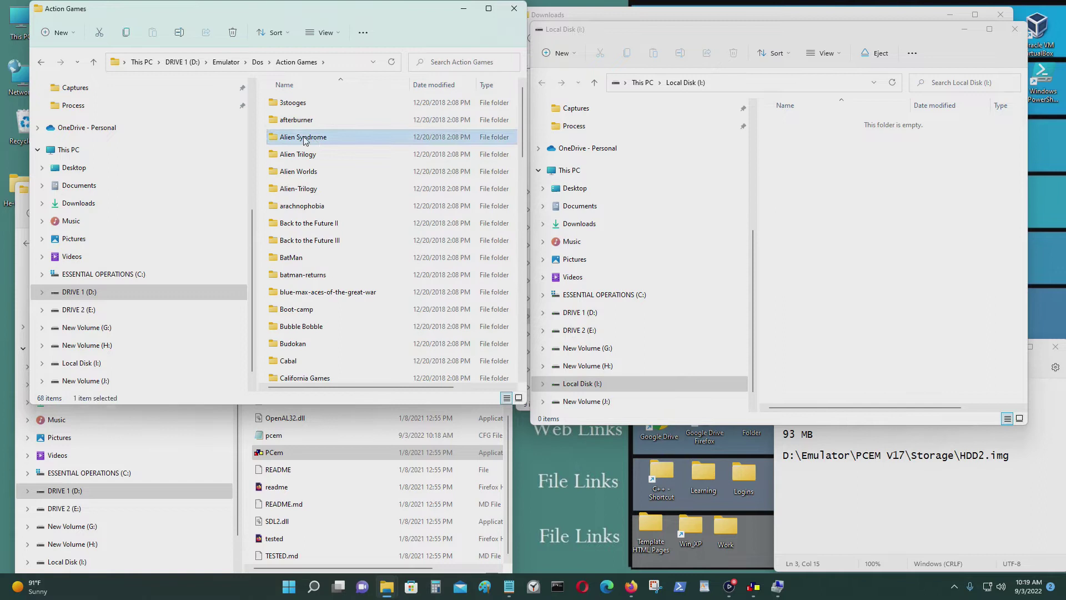
left_click(288, 122)
left_click(272, 103)
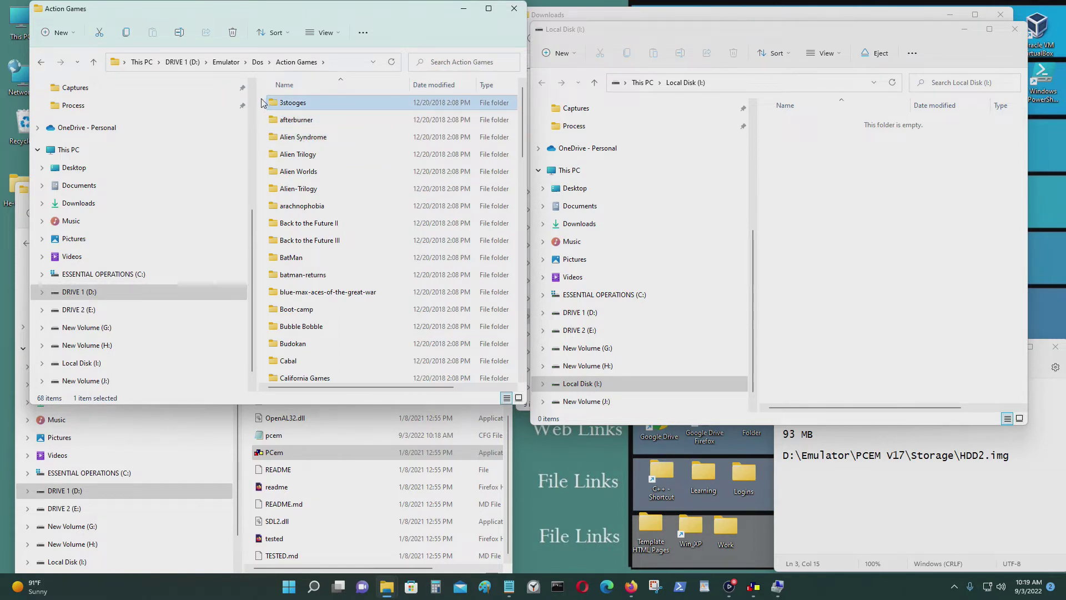
left_click_drag(263, 103, 883, 232)
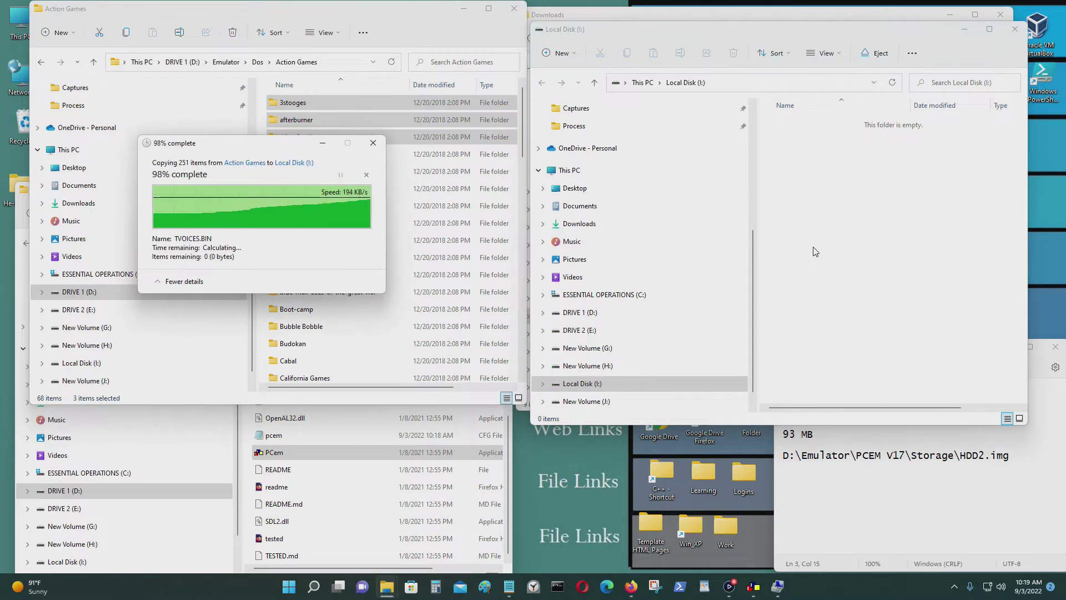
Copy the Budokan and Cabal folders to Local Disk (I:) and close the Action Games window.
left_click(384, 344)
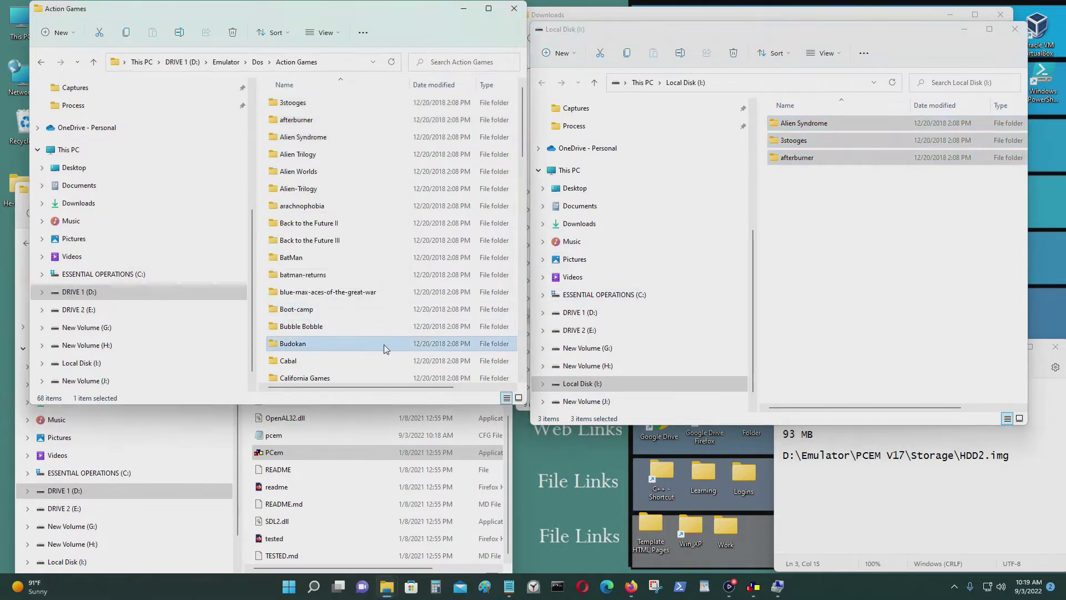
left_click_drag(385, 345, 772, 300)
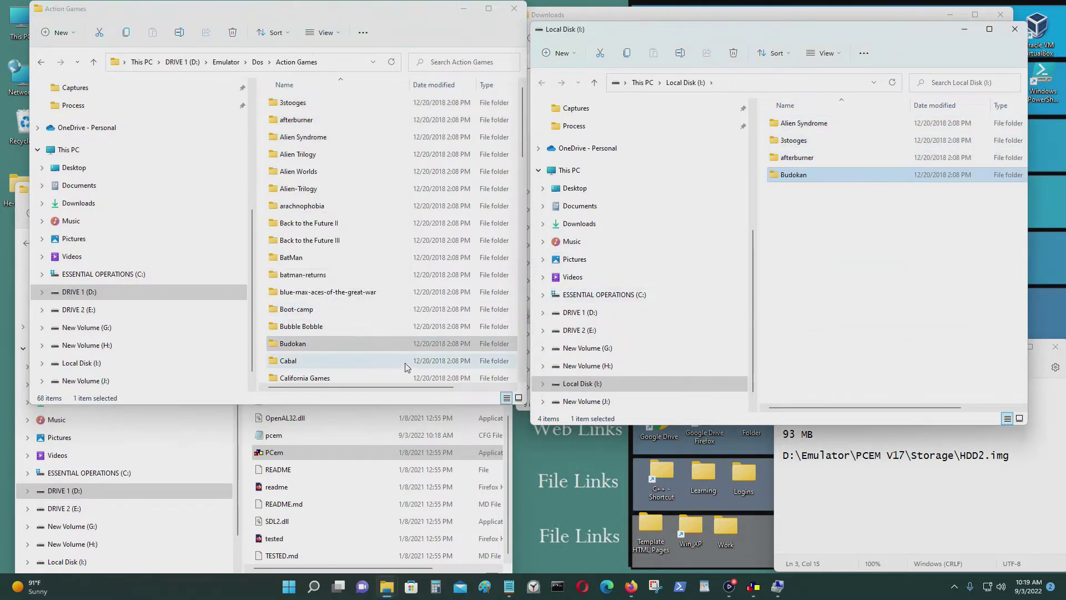
left_click_drag(368, 362, 802, 298)
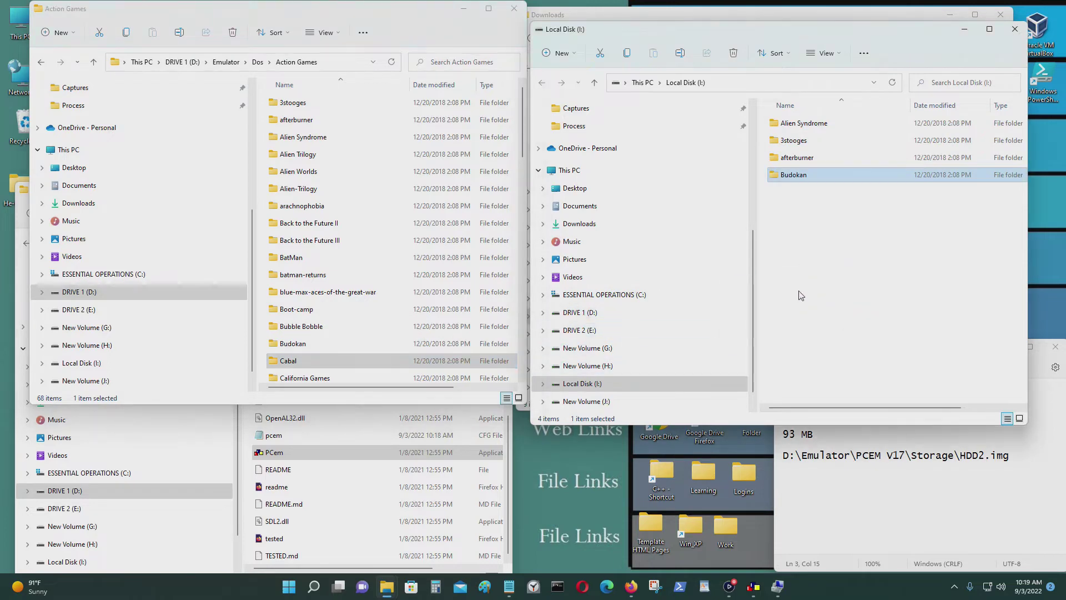
left_click(514, 9)
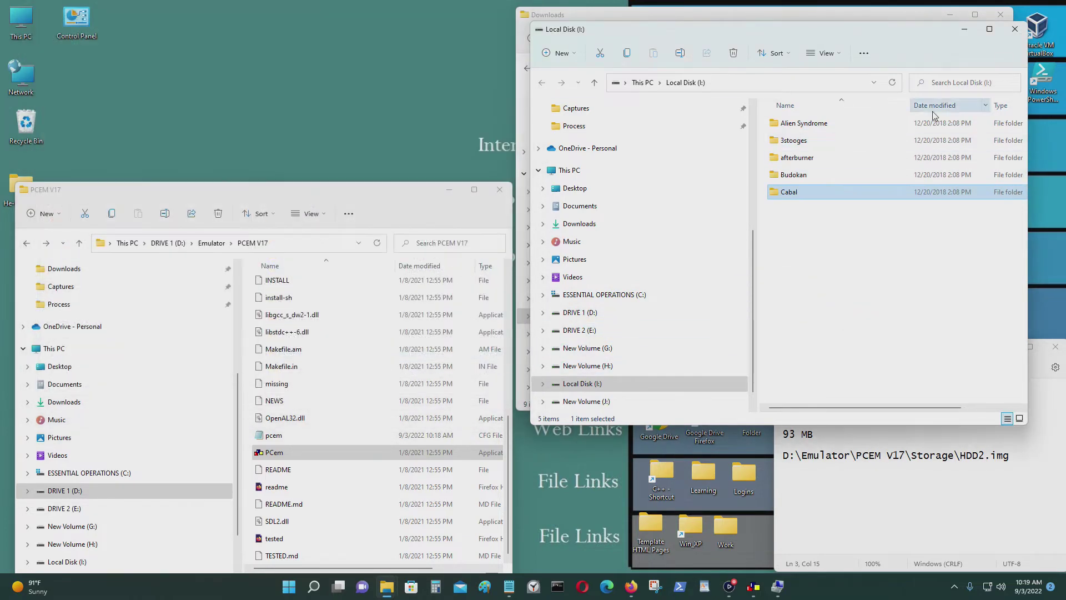
In Computer Management, detach the virtual hard disk D:\Downloads\THDD.vhd mounted as Disk 6 and close the window.
left_click(777, 586)
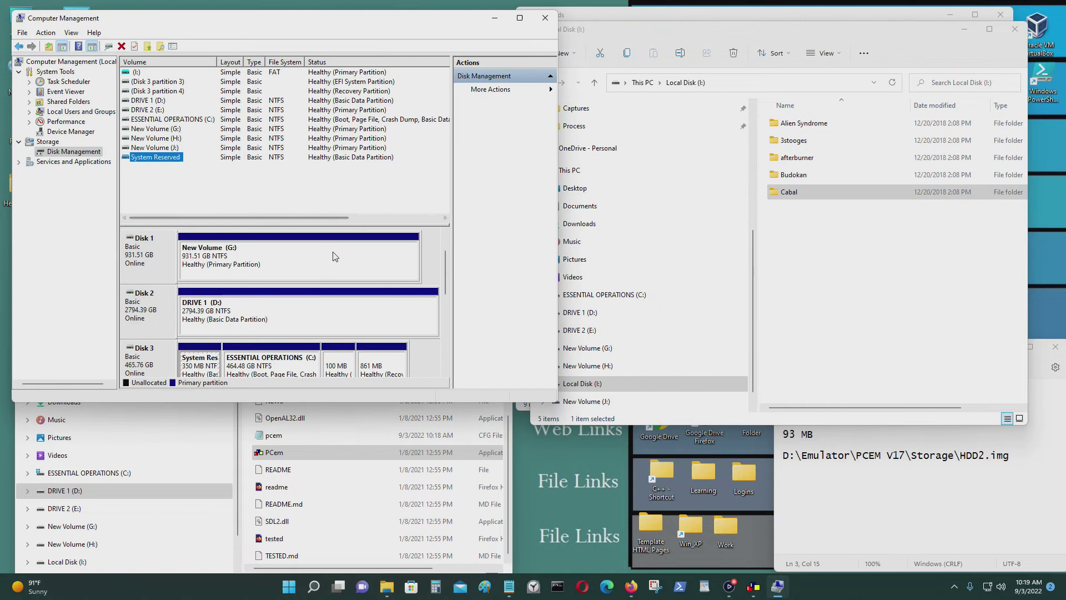
left_click_drag(445, 284, 447, 379)
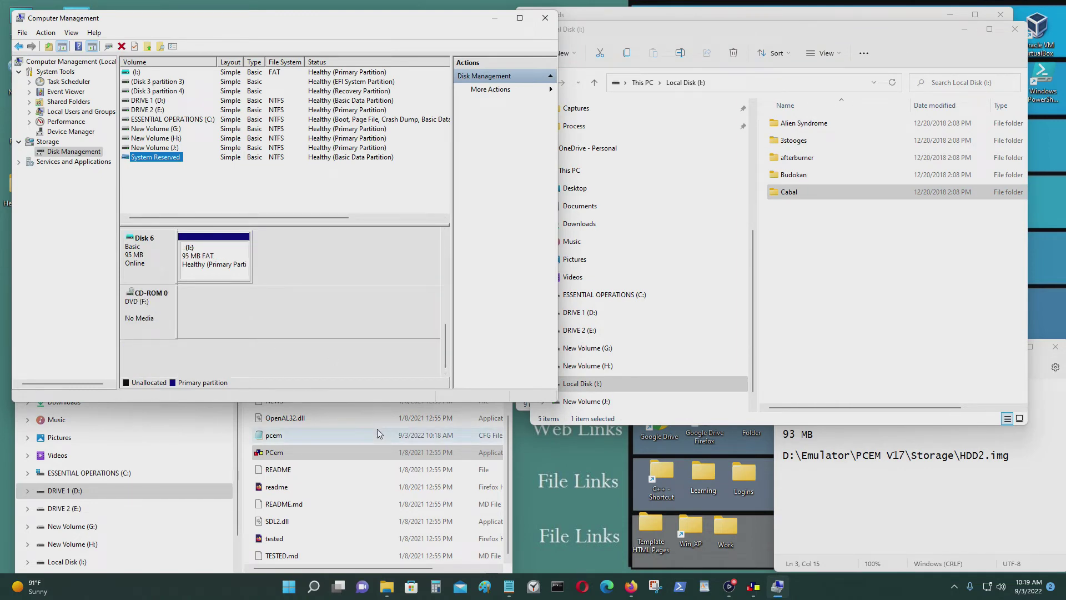
right_click(127, 259)
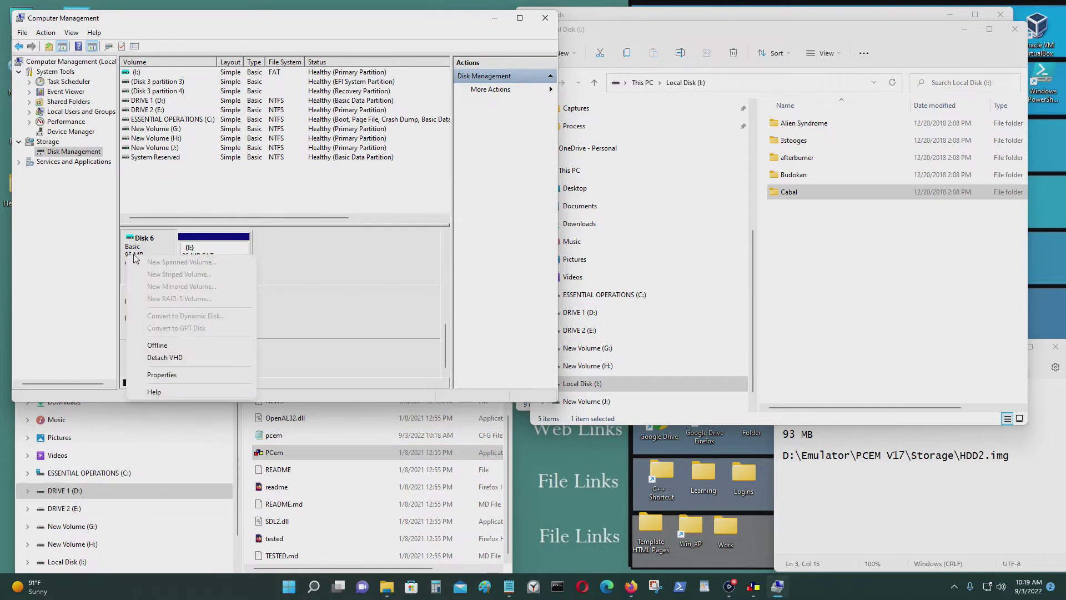
left_click(179, 358)
left_click(316, 231)
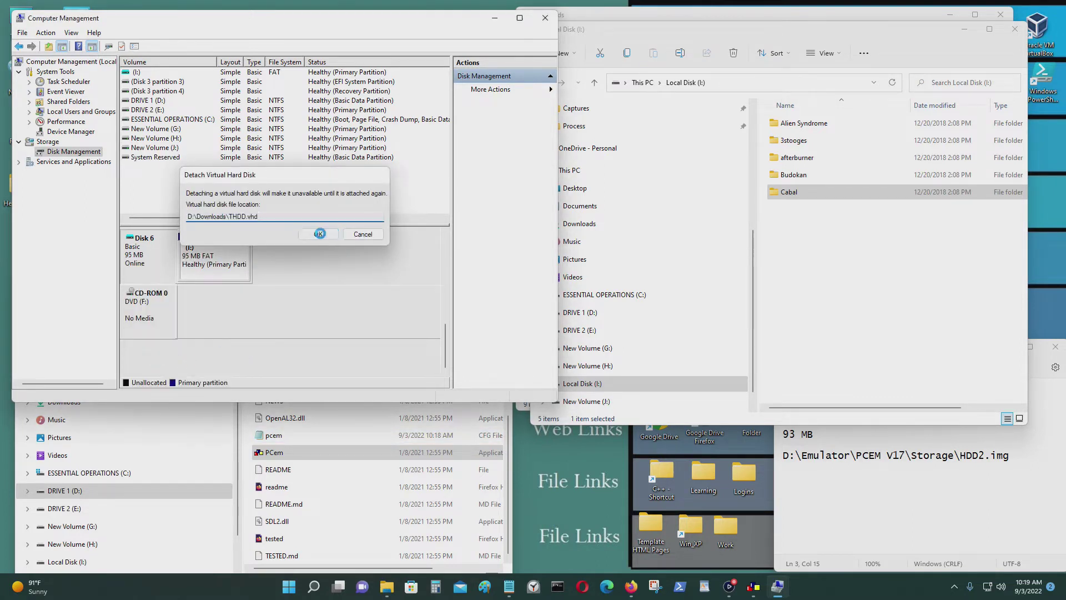
left_click(544, 21)
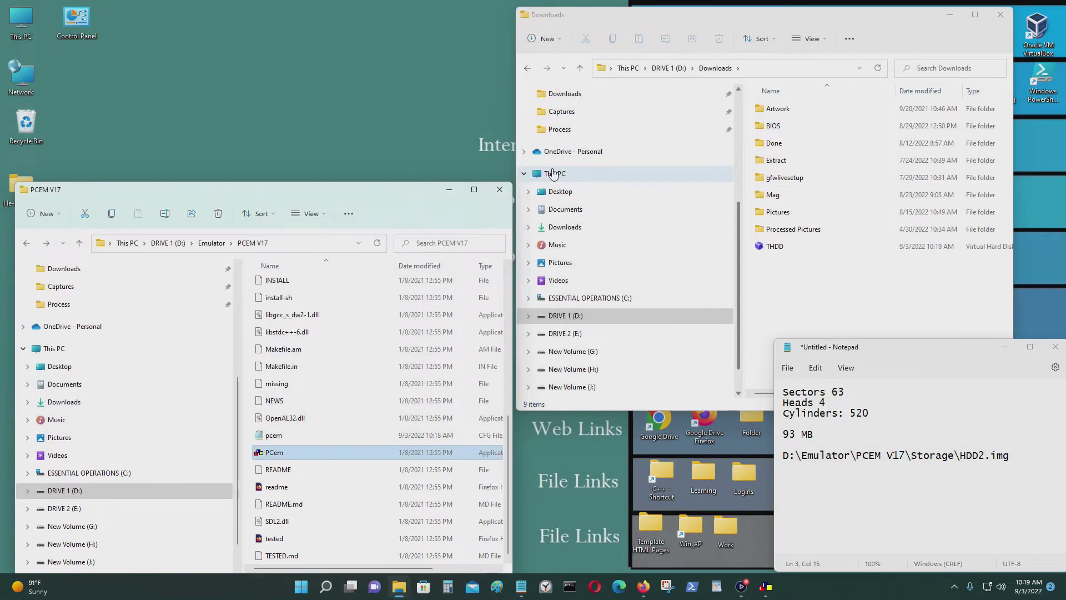
Switch to PCem, start the Test 386 machine and exit MS-DOS Shell to the DOS prompt.
left_click(764, 588)
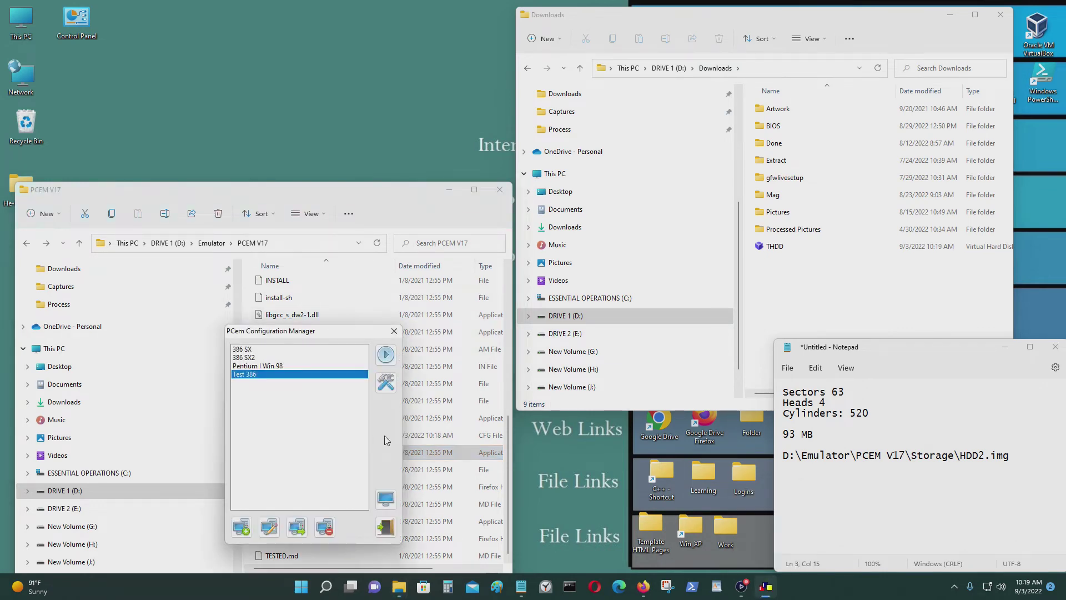
left_click(386, 355)
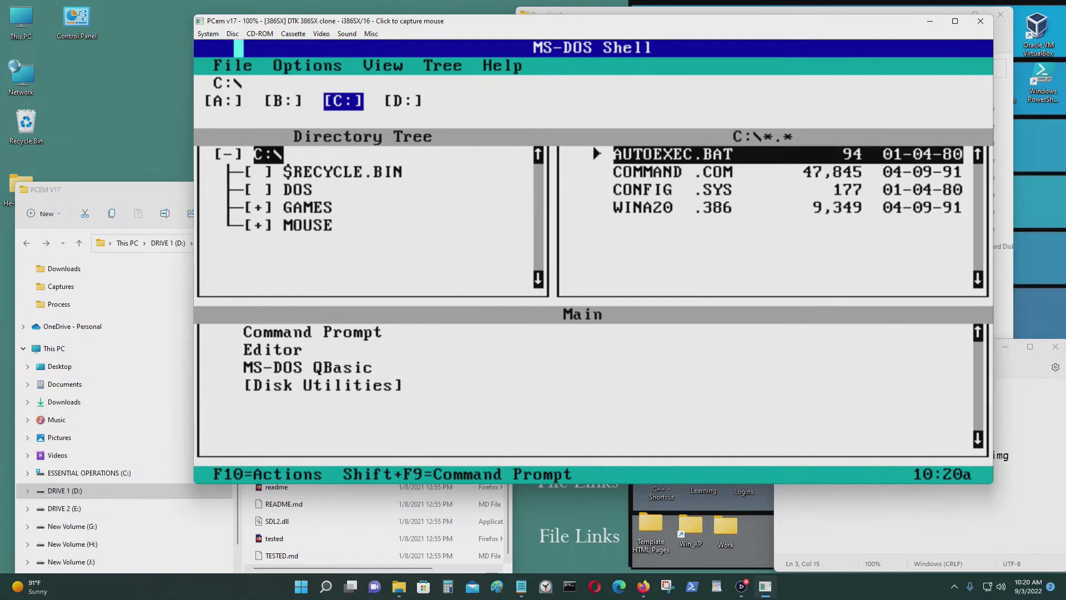
left_click(504, 202)
left_click(217, 66)
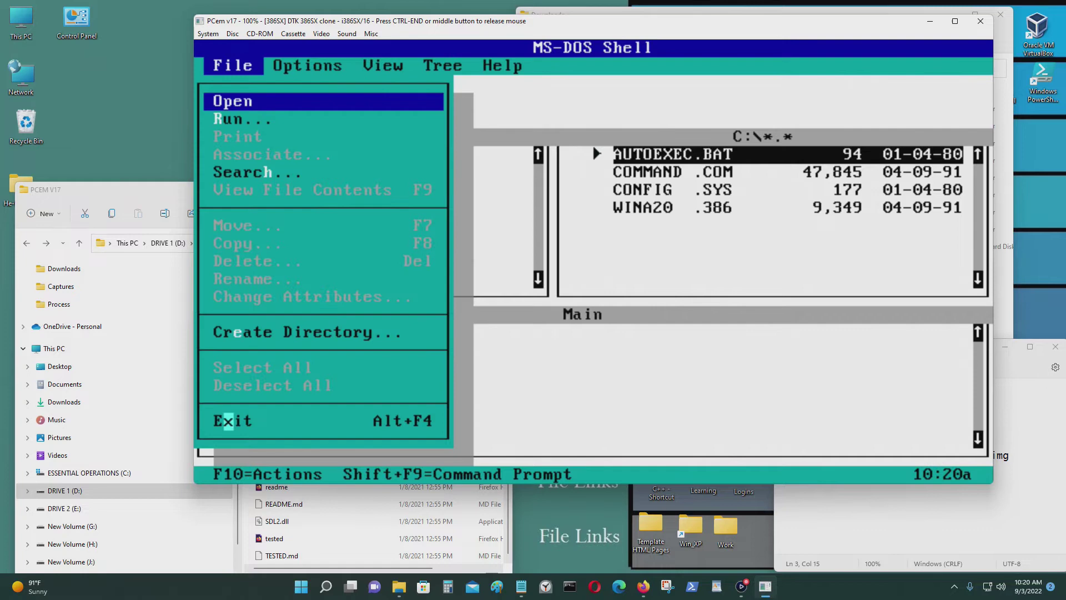
key("Escape")
key("F3")
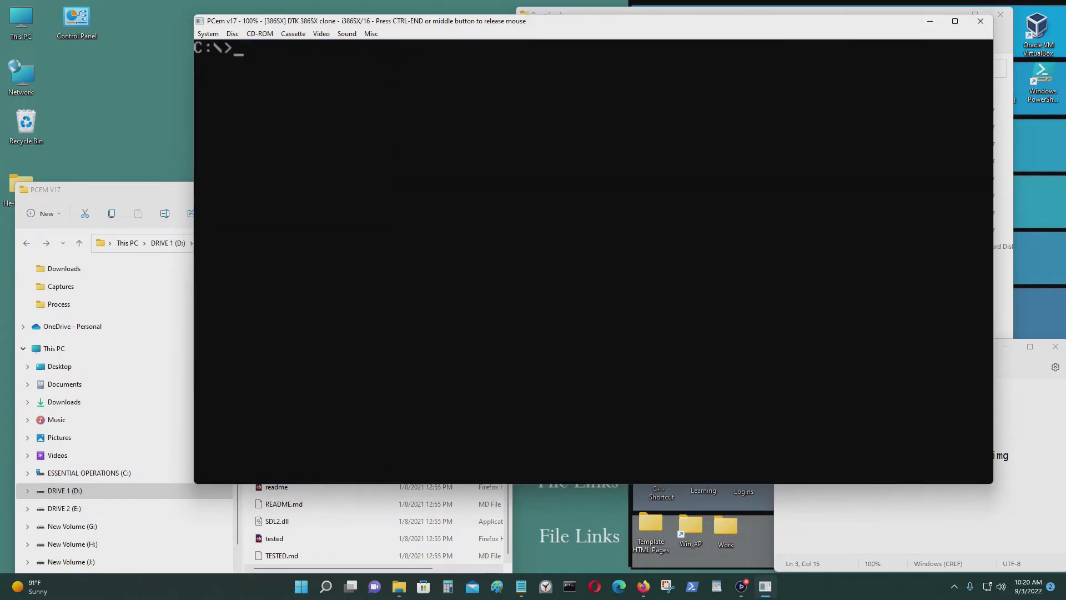
Change to drive D: and list its root directory.
type("d:")
key("Return")
type("dir")
key("Return")
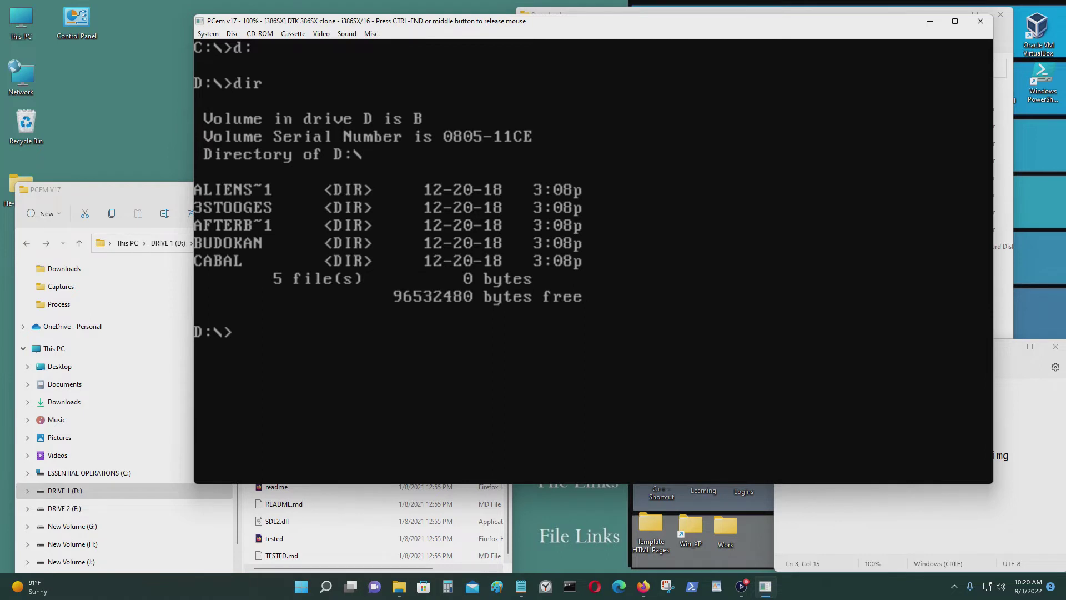
Change to the 3stooges directory and list its contents.
type("d ")
type("cd 3sto")
type("oges")
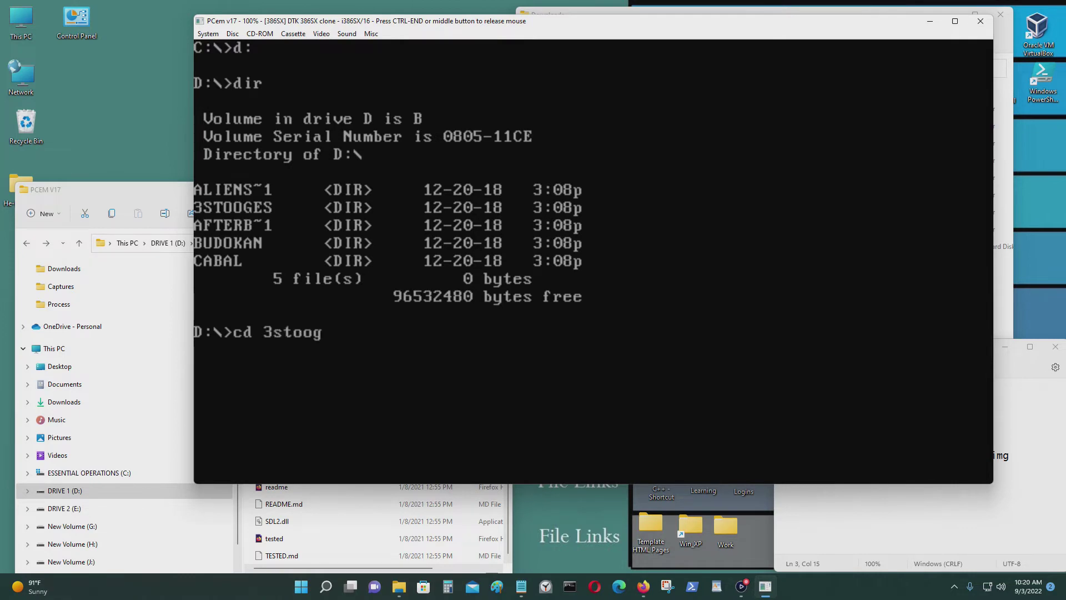
key("Return")
type("dir")
key("Return")
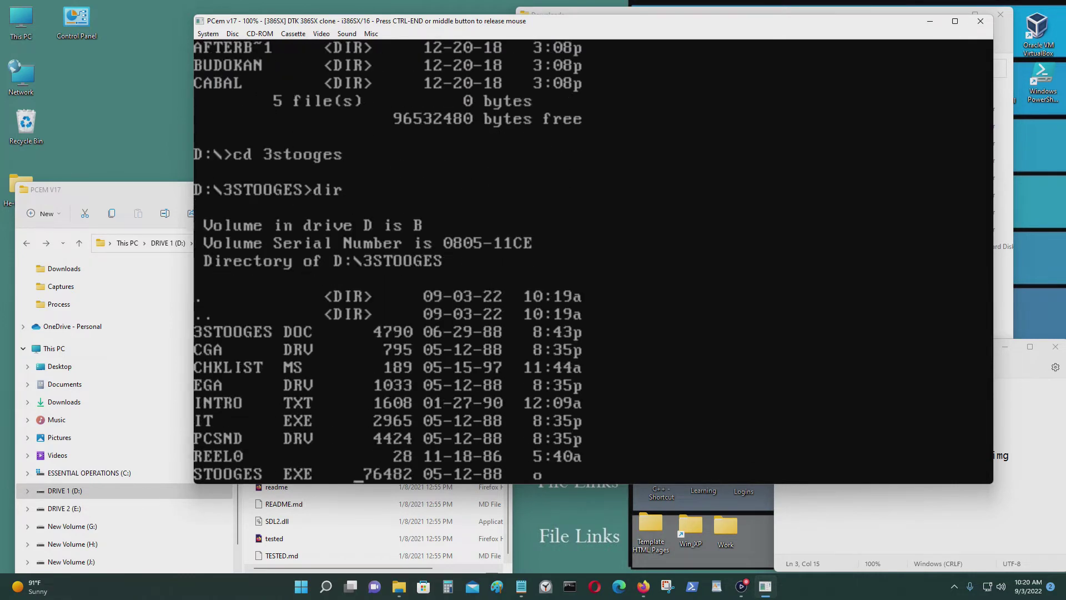
List only the *.exe files in the 3stooges directory.
type("dire")
key("BackSpace")
key("BackSpace")
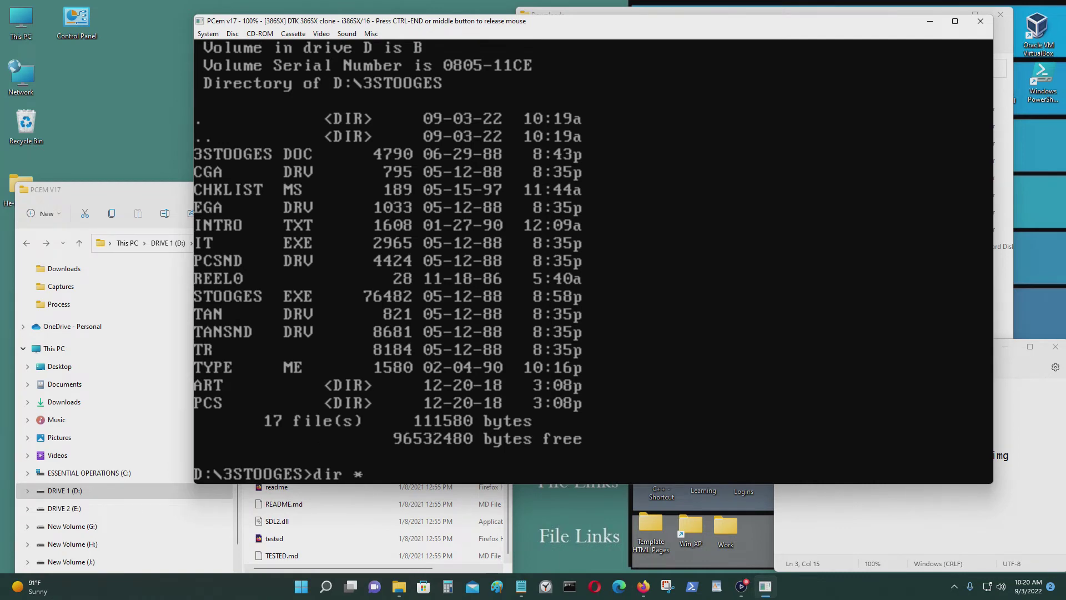
type("r *.exe")
key("Return")
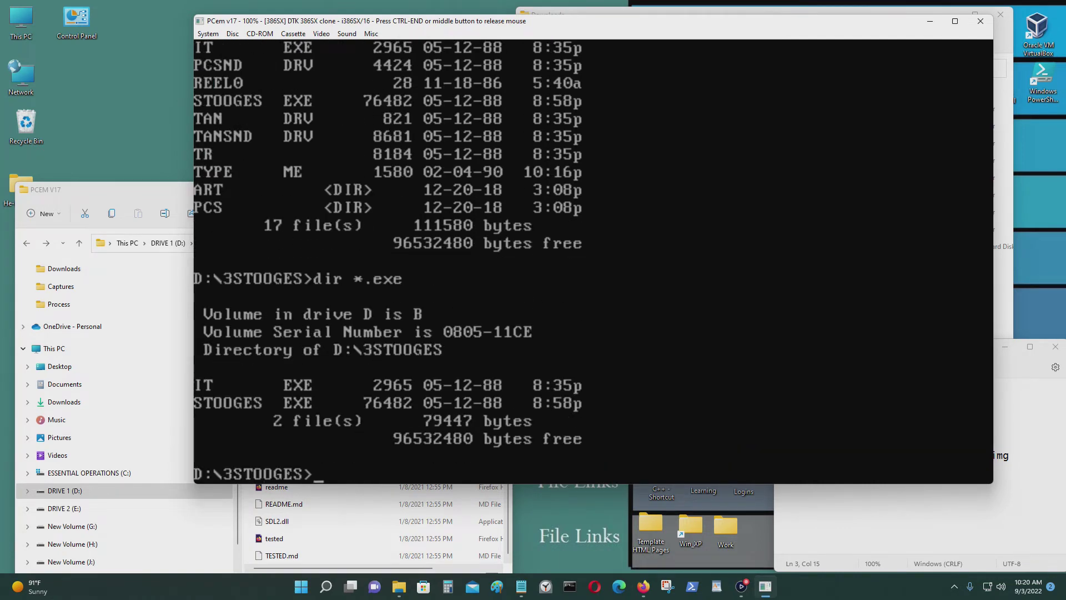
Go back up to the root of drive D: and list its directories again.
type("exit")
key("BackSpace")
key("BackSpace")
key("BackSpace")
key("BackSpace")
type("cd..")
key("Return")
type("dir")
key("Return")
Change to the cabal directory and list its contents.
type("e")
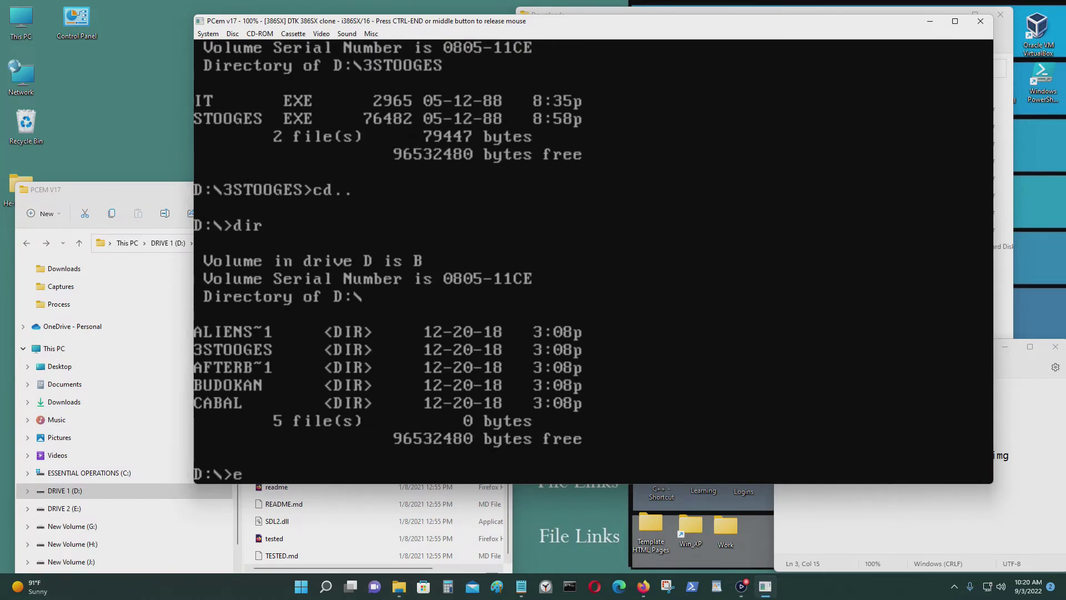
key("BackSpace")
type("cd cabal")
key("Return")
type("dir")
key("Return")
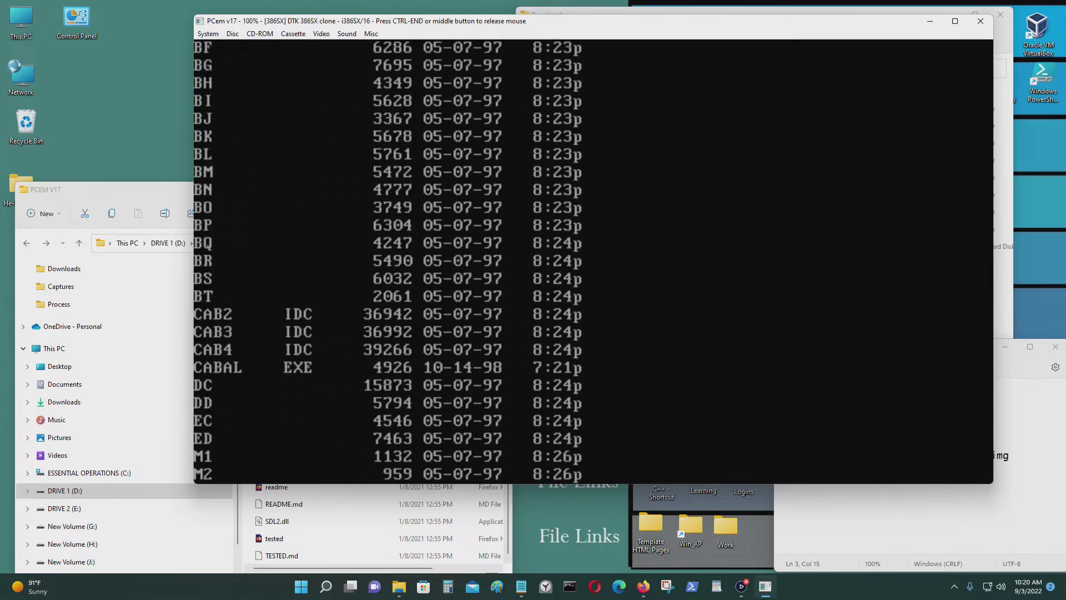
List only the *.exe files in the cabal directory.
type("dir")
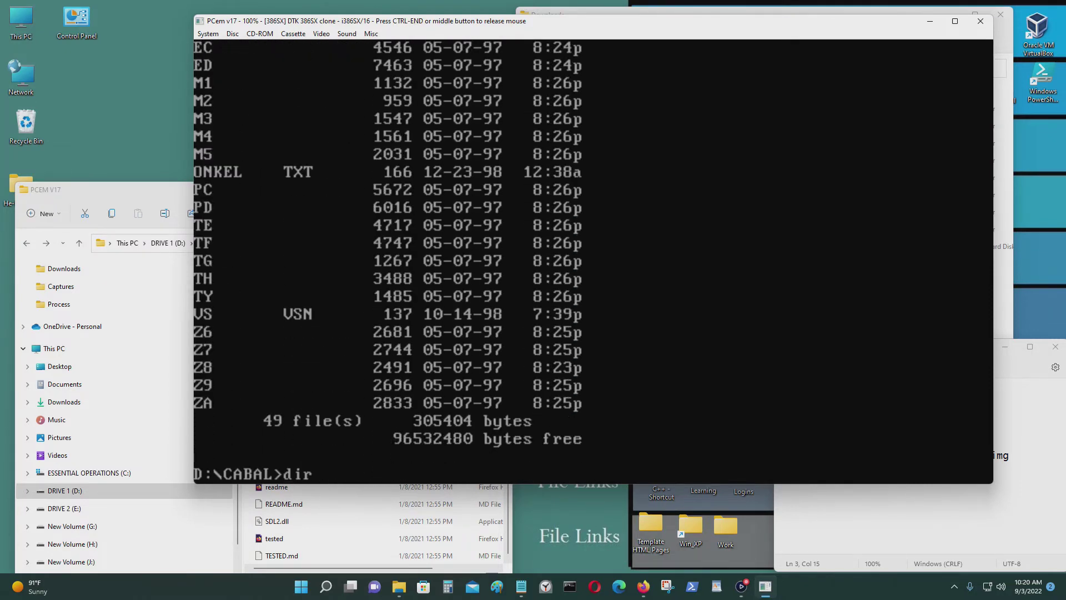
type(" *.exe")
key("Return")
Shut down the running Test 386 virtual machine and confirm the shutdown.
type("exite")
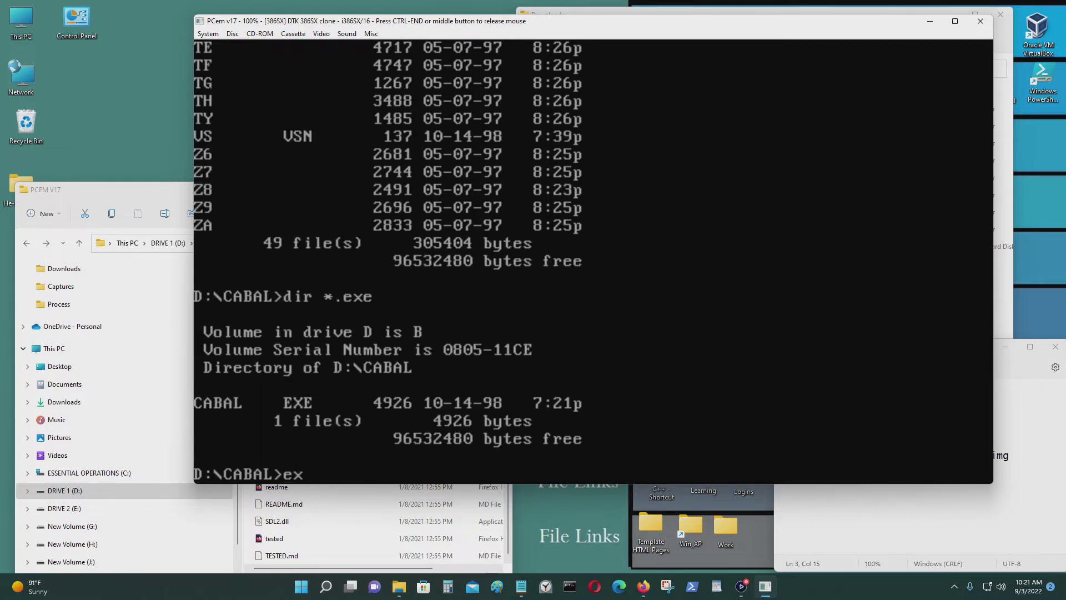
key("BackSpace")
key("BackSpace")
left_click(209, 34)
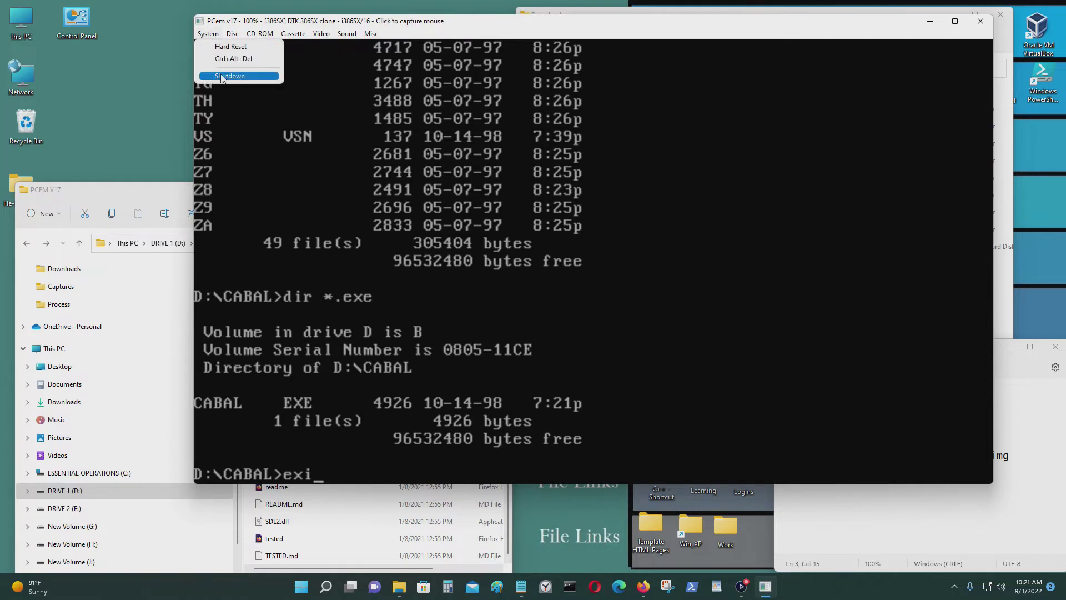
left_click(228, 77)
left_click(457, 283)
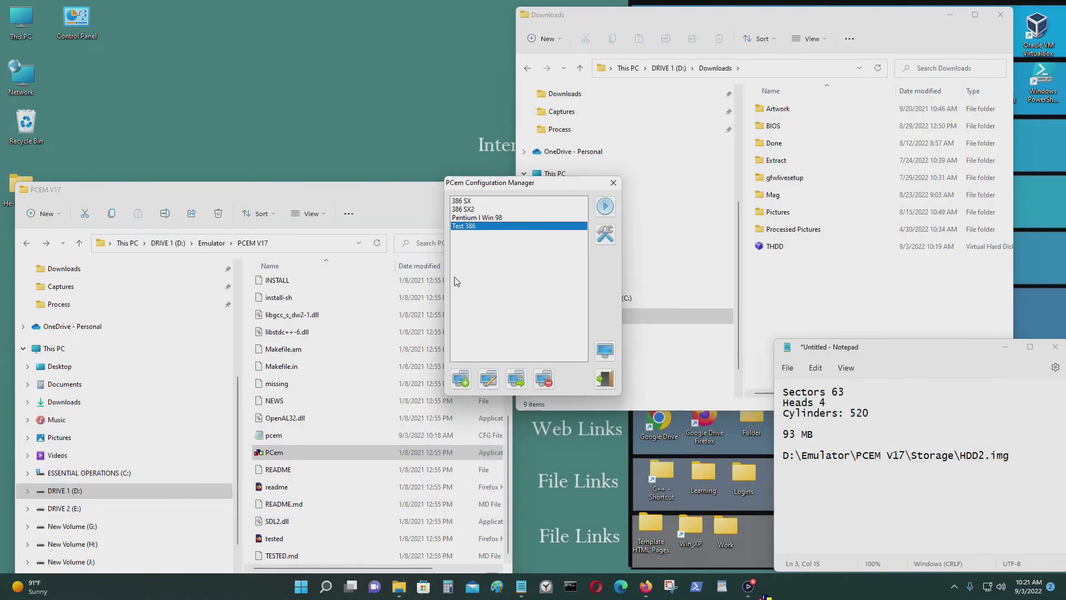
In the Pentium I Win 98 machine's configuration, eject the disk image from Drive 1 Primary Slave (D:).
left_click(500, 217)
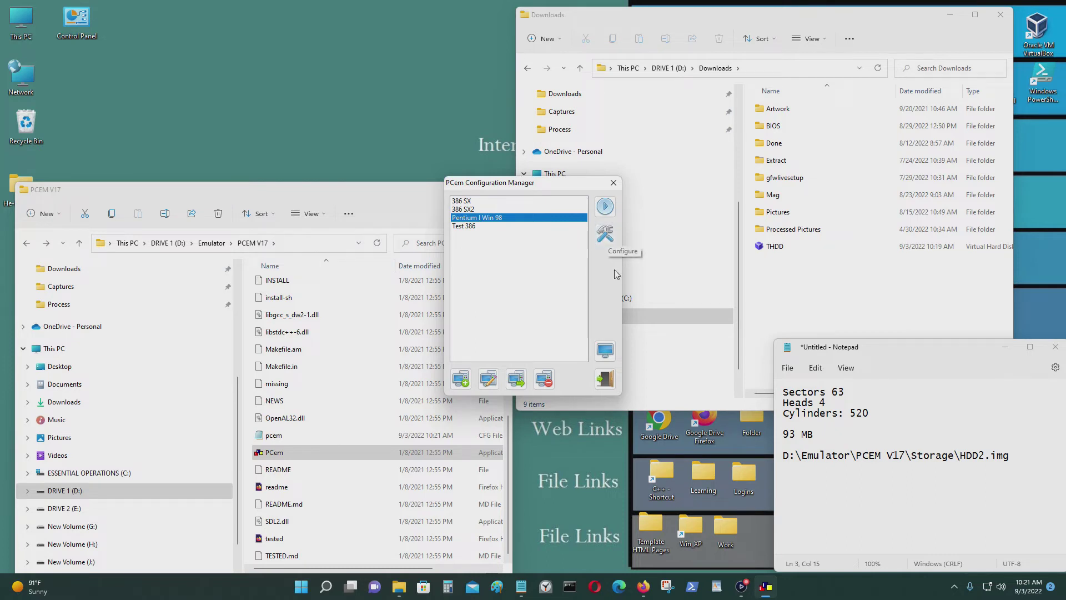
left_click(605, 234)
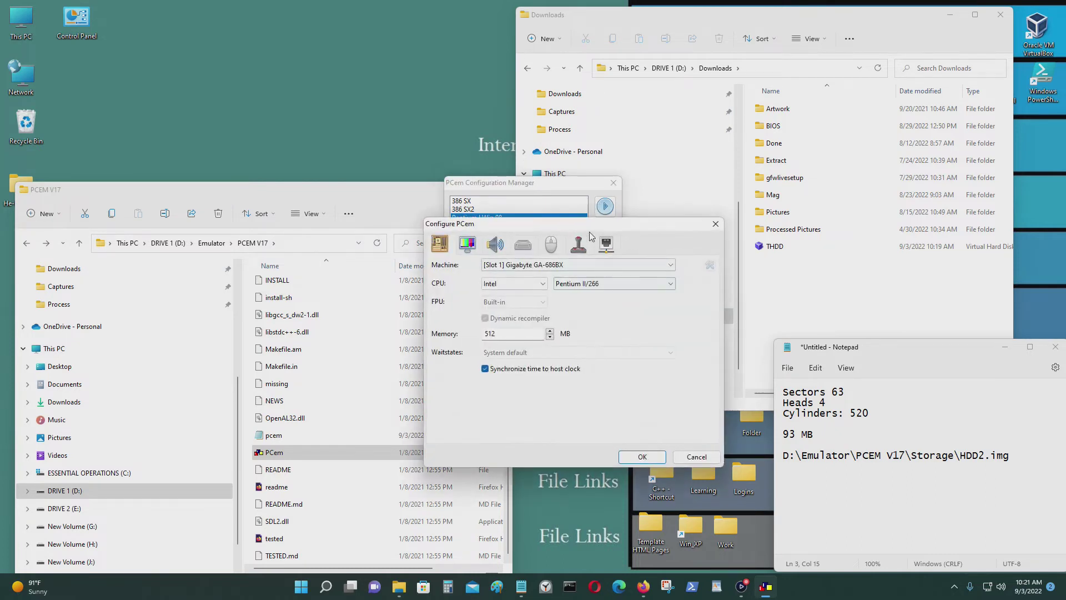
left_click(522, 246)
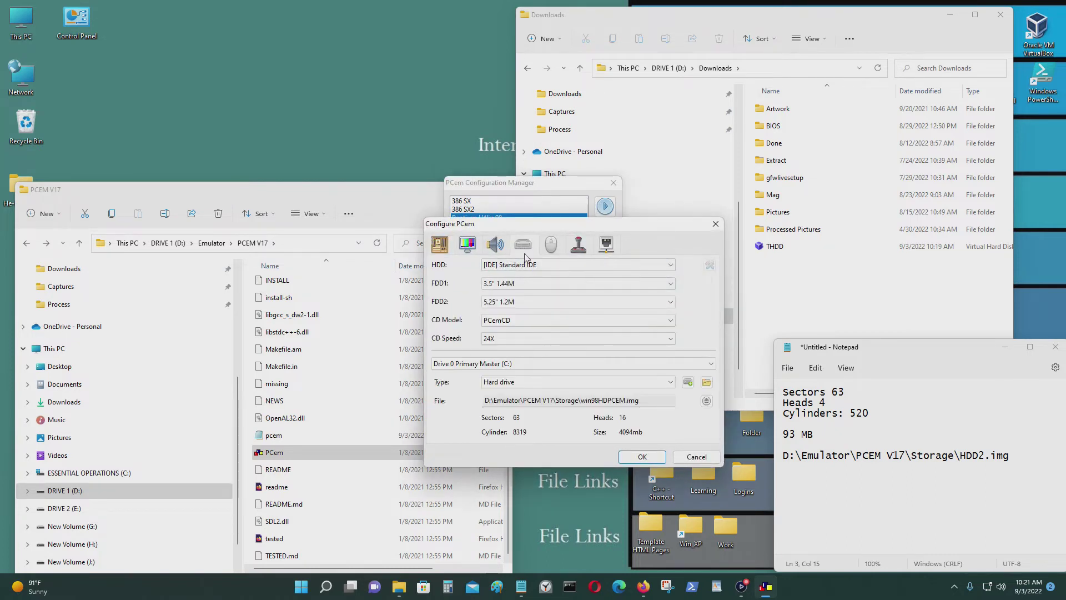
left_click(562, 365)
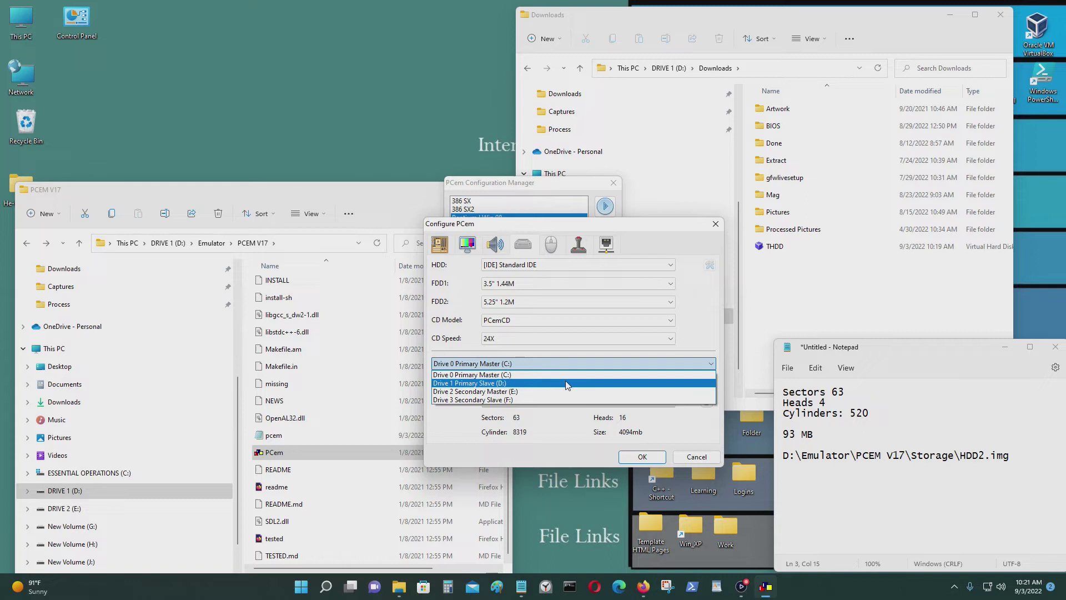
left_click(566, 383)
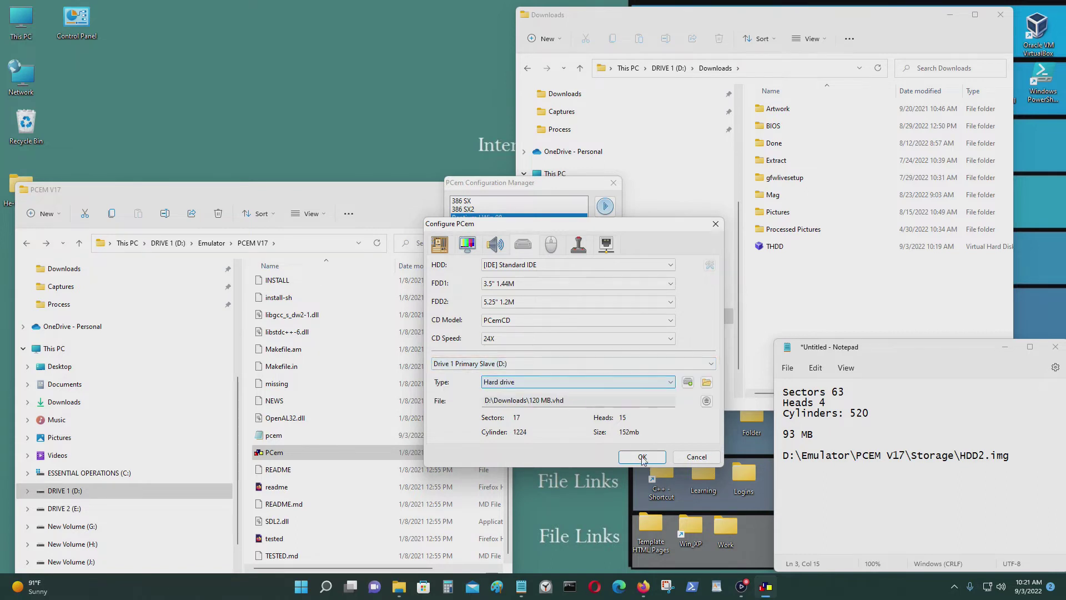
left_click(707, 402)
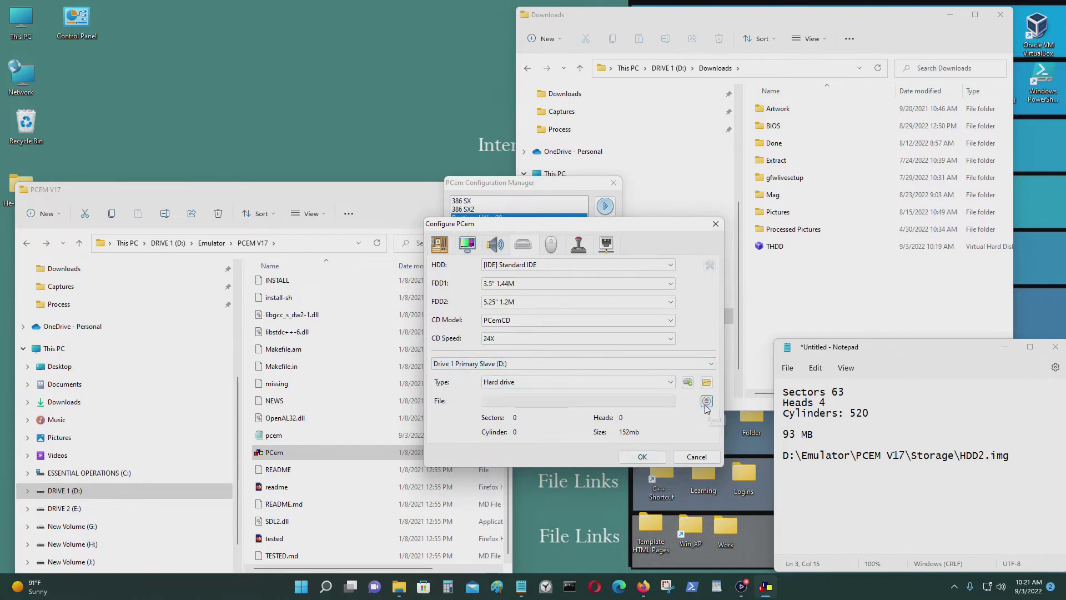
Start a new hard disc for Drive 1 Primary Slave (D:) and choose Type 46 with 1224 cylinders, 15 heads and 152 MB.
left_click(687, 383)
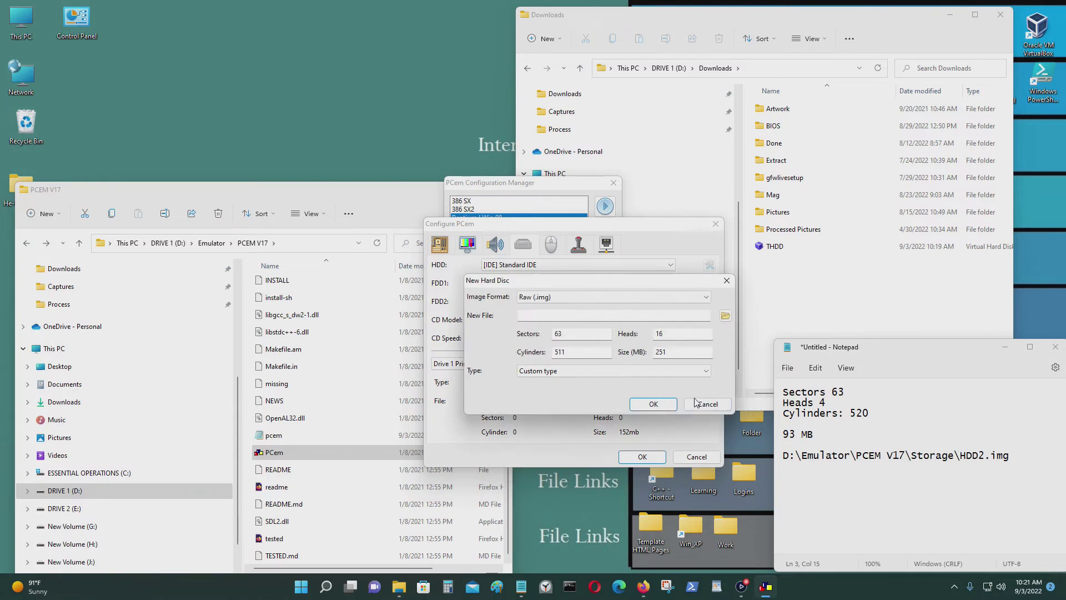
left_click(596, 375)
scroll(609, 323, "down", 3)
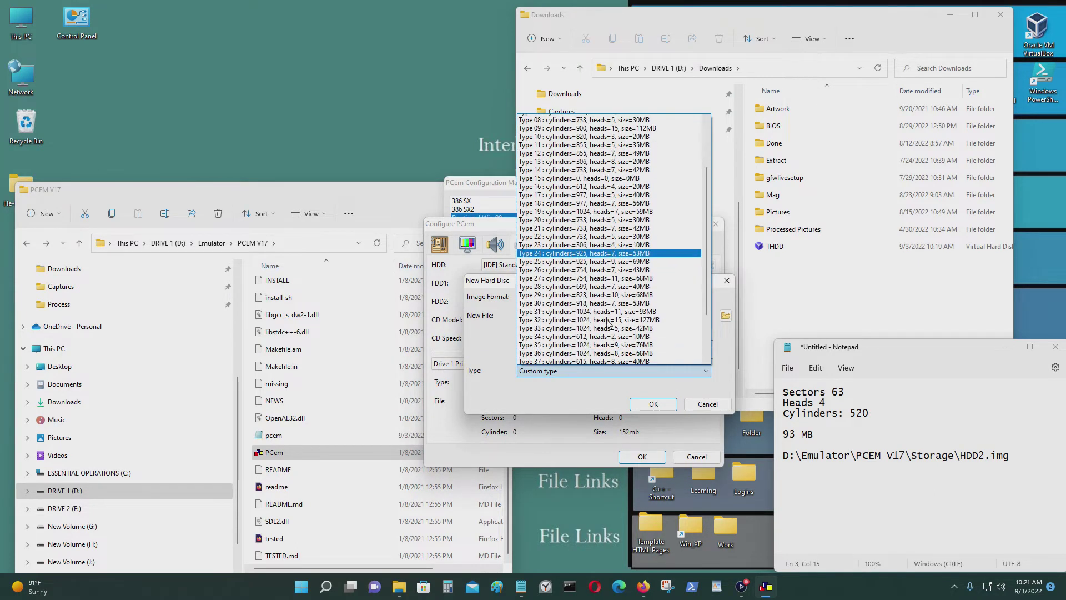
scroll(609, 324, "down", 2)
scroll(609, 327, "down", 1)
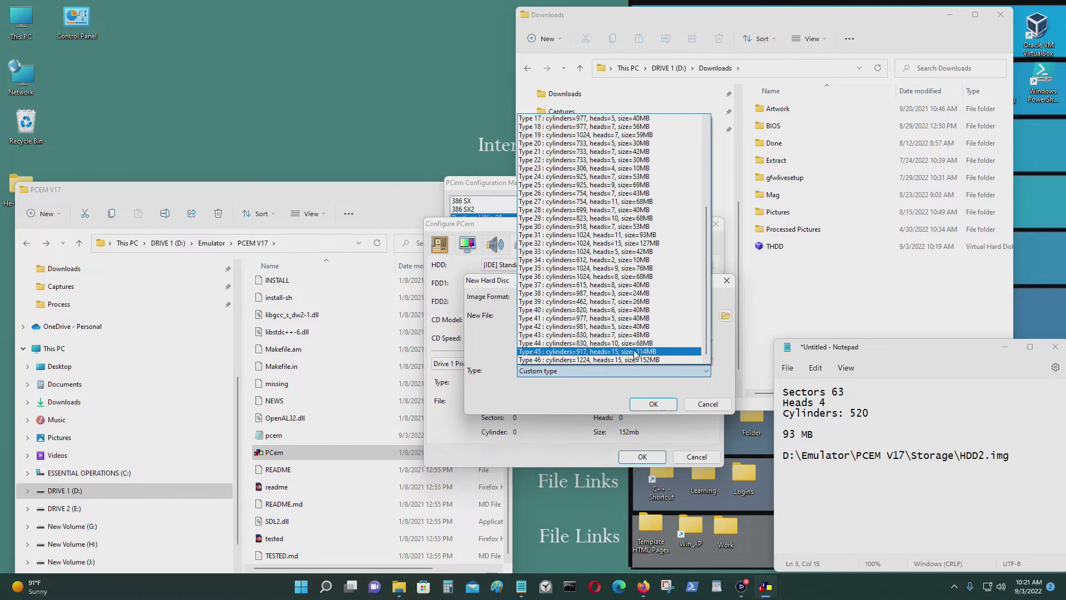
scroll(633, 358, "up", 6)
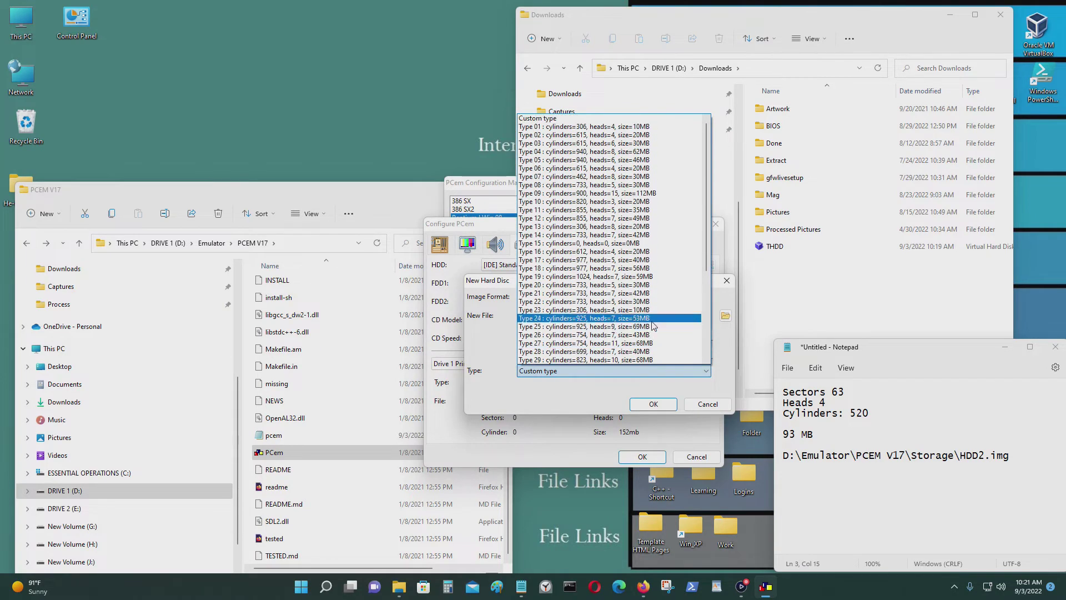
scroll(650, 308, "down", 6)
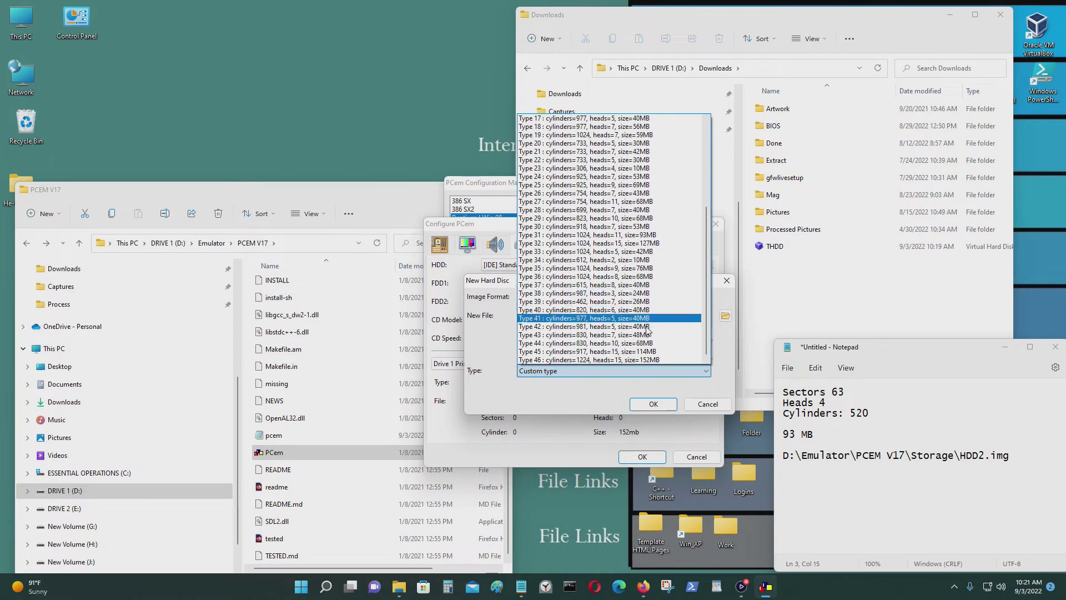
left_click(642, 359)
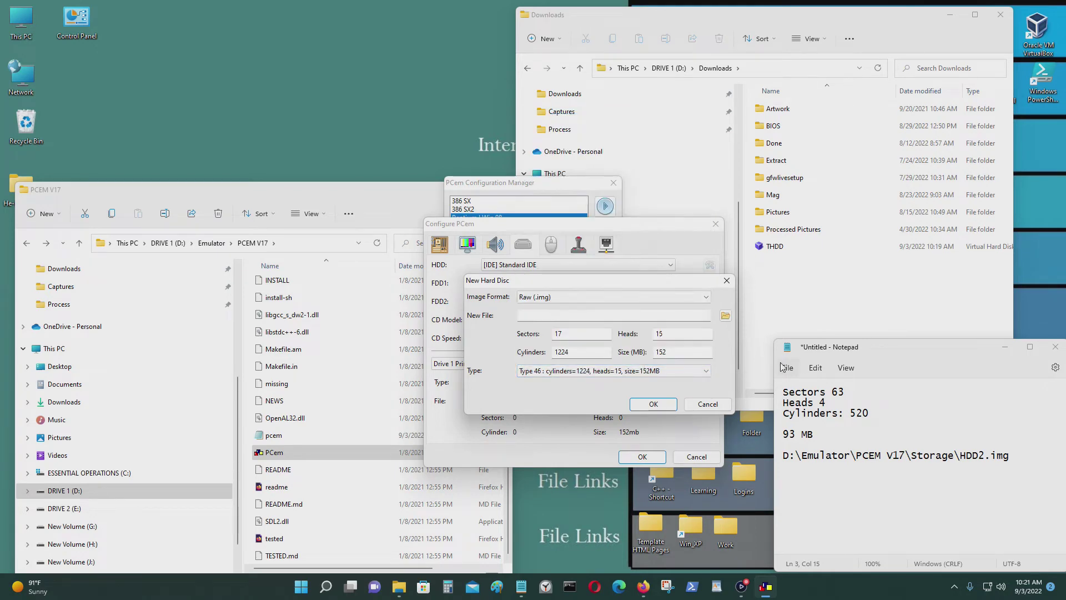
Cancel choosing a raw image file and set the new hard disc's image format to Fixed-size VHD (.vhd).
left_click(726, 316)
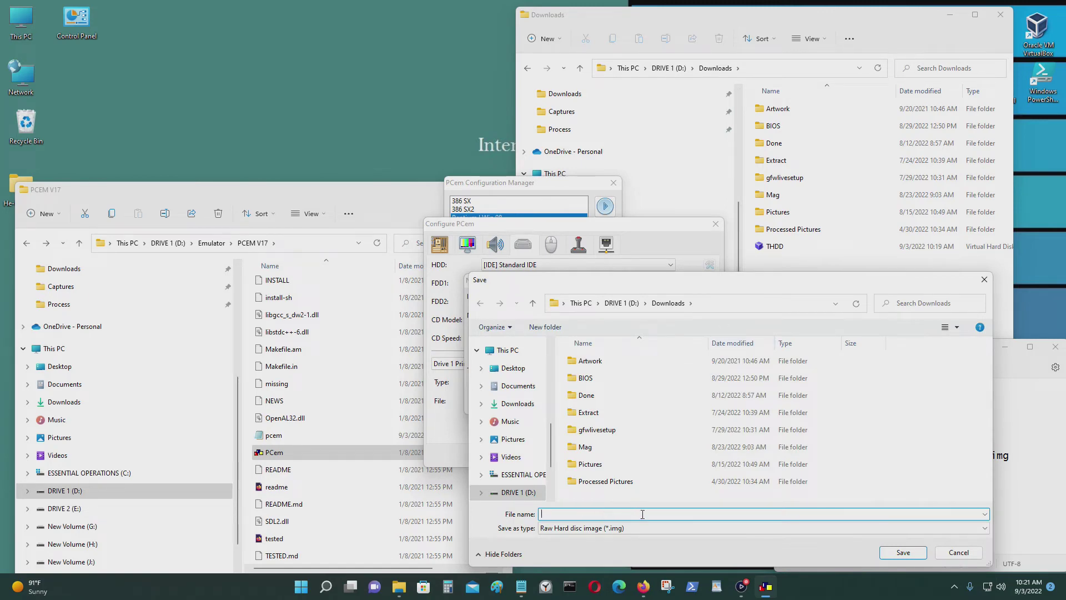
left_click(959, 552)
left_click(611, 298)
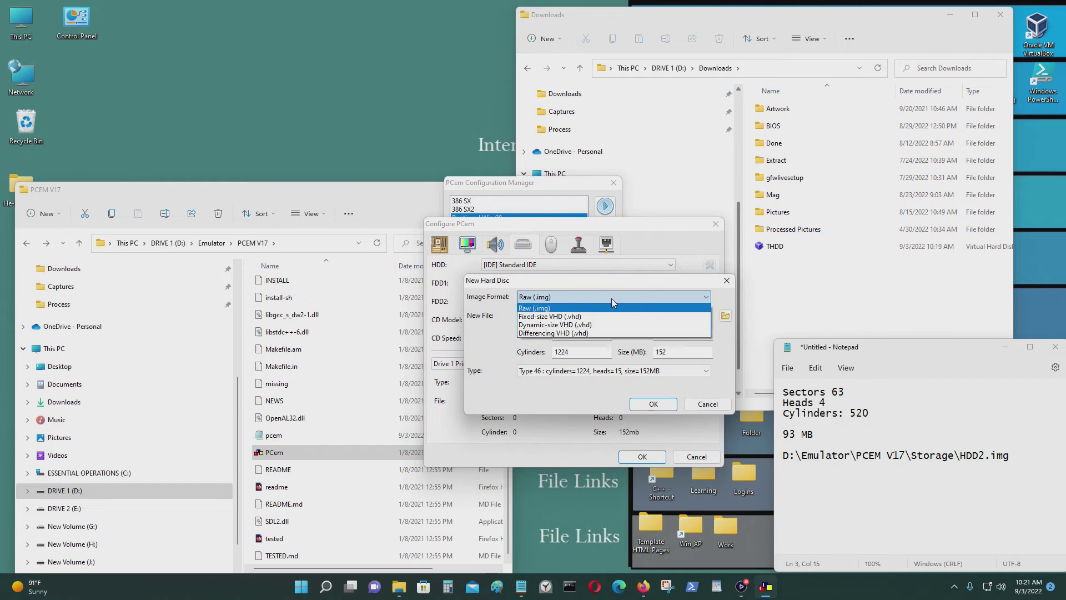
left_click(601, 318)
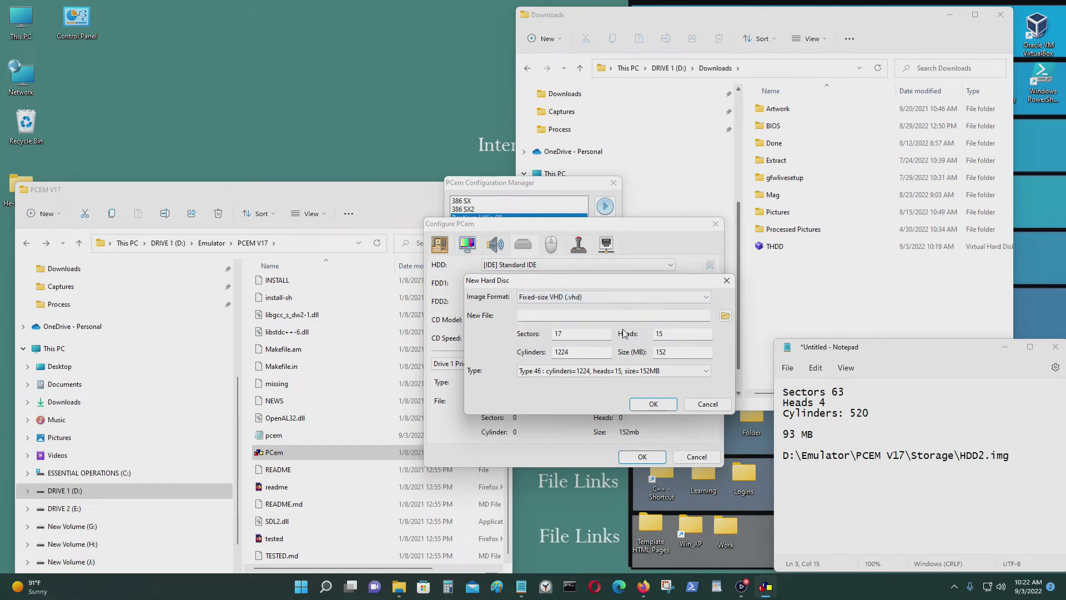
Save the new hard disc image as HDD152 in the Downloads folder on DRIVE 1 (D:).
left_click(725, 316)
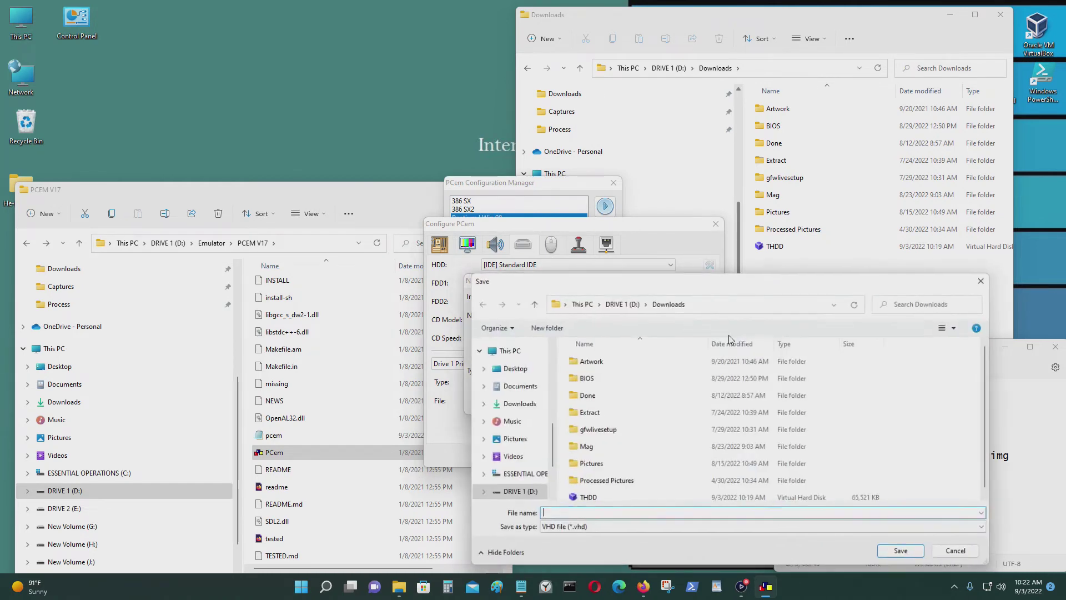
left_click(672, 511)
left_click(671, 511)
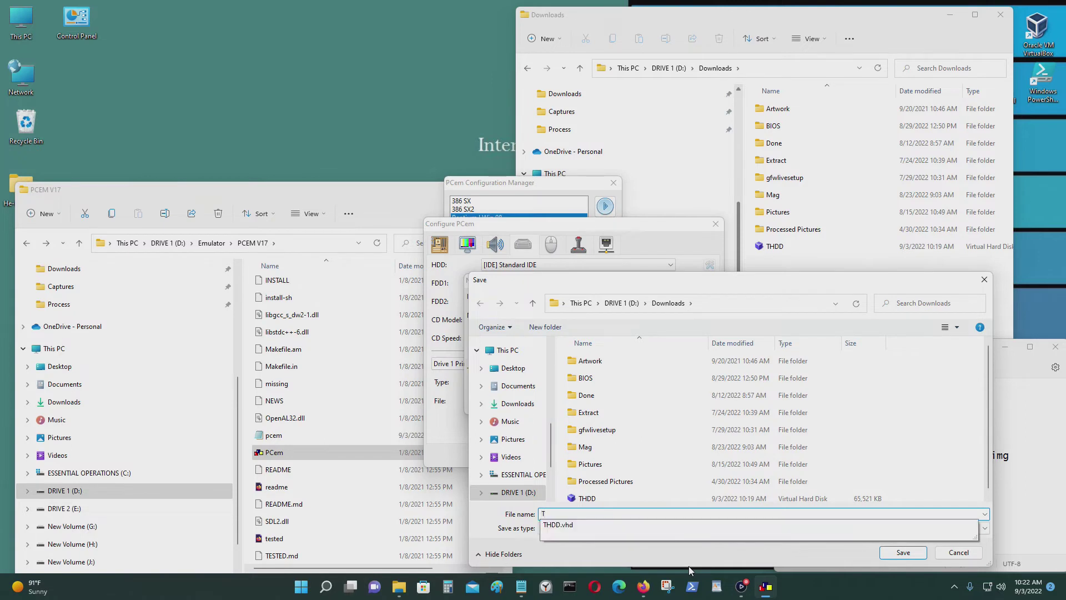
type("HDD")
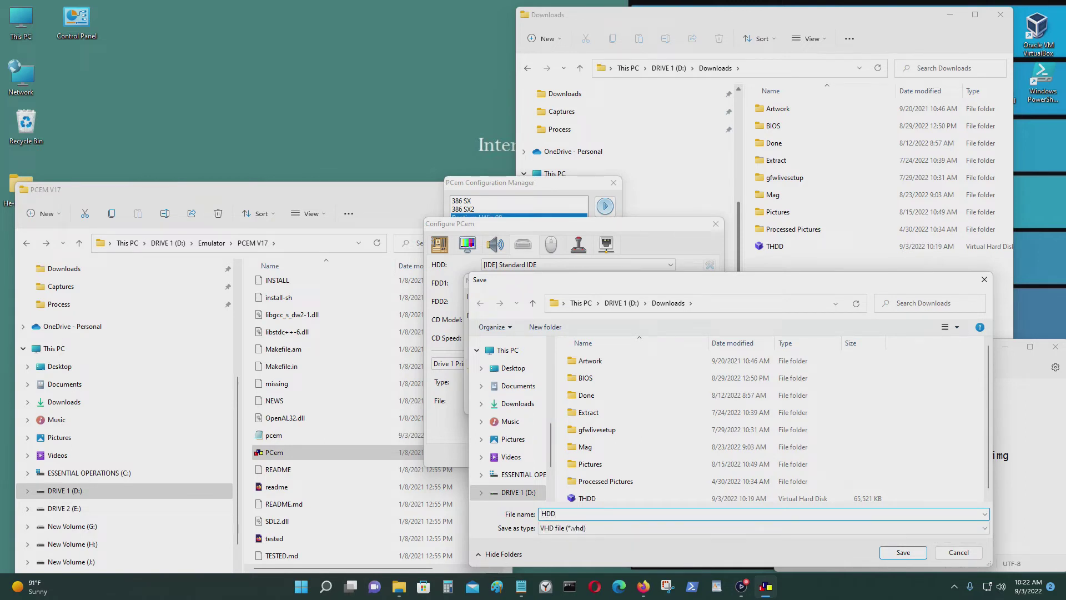
type("152")
left_click(904, 553)
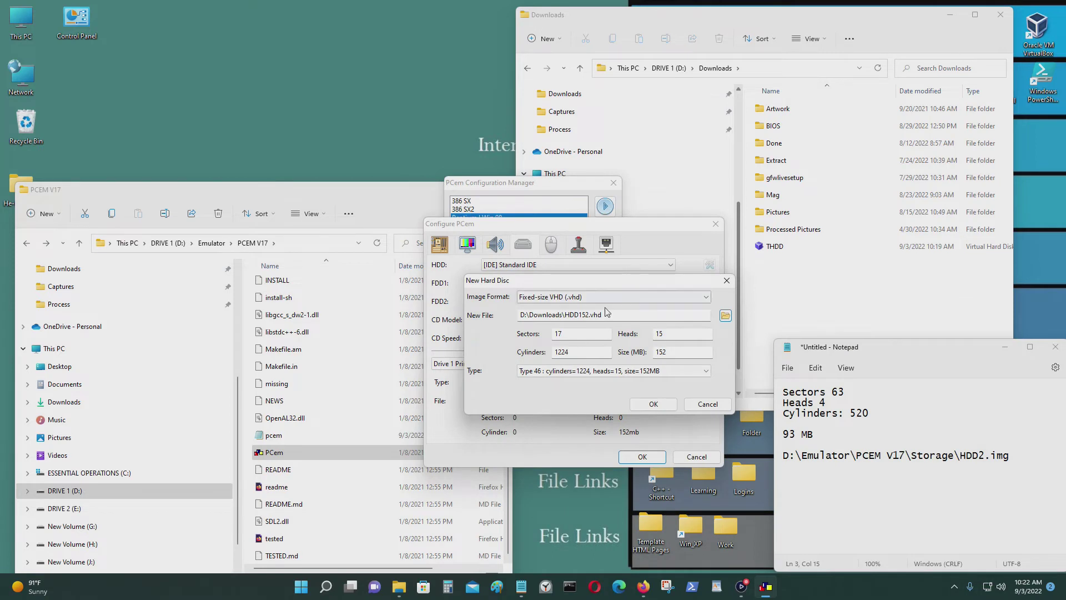
Create the new fixed-size VHD drive and accept the Pentium I Win 98 machine's configuration.
left_click(654, 404)
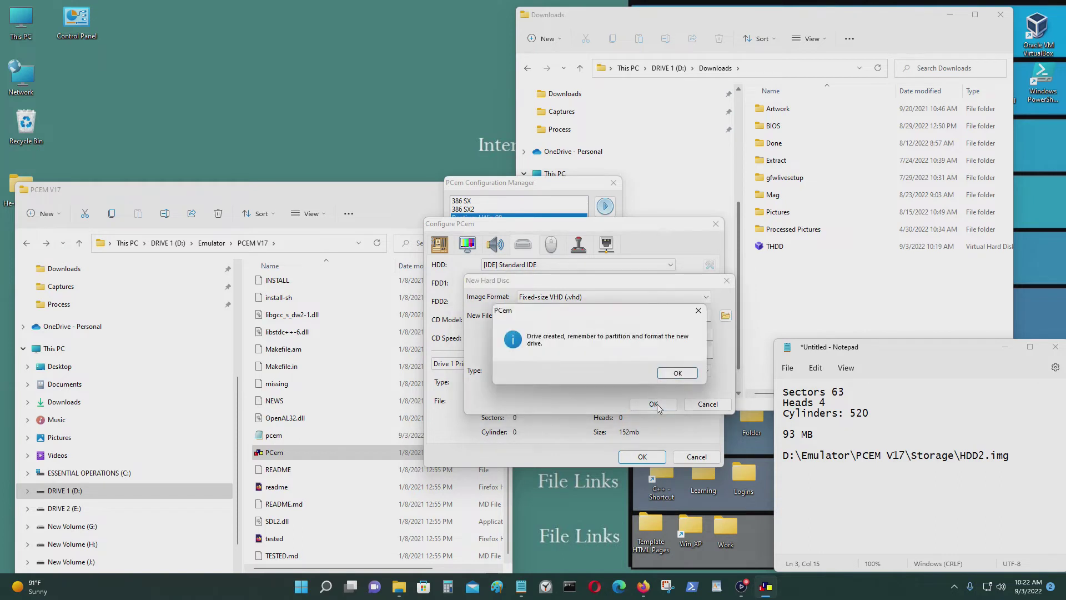
left_click(678, 377)
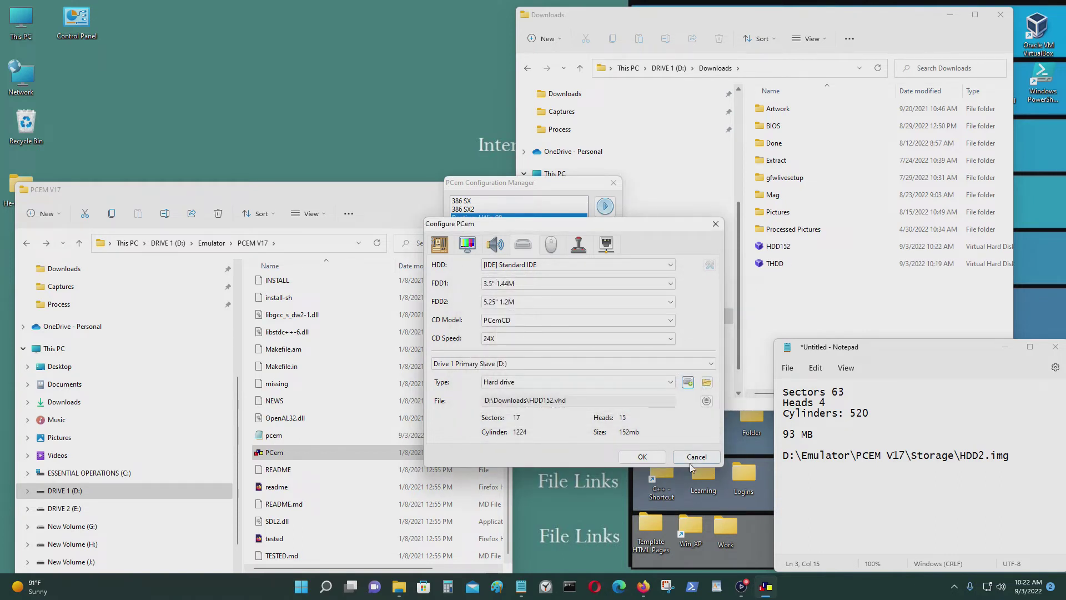
left_click(649, 460)
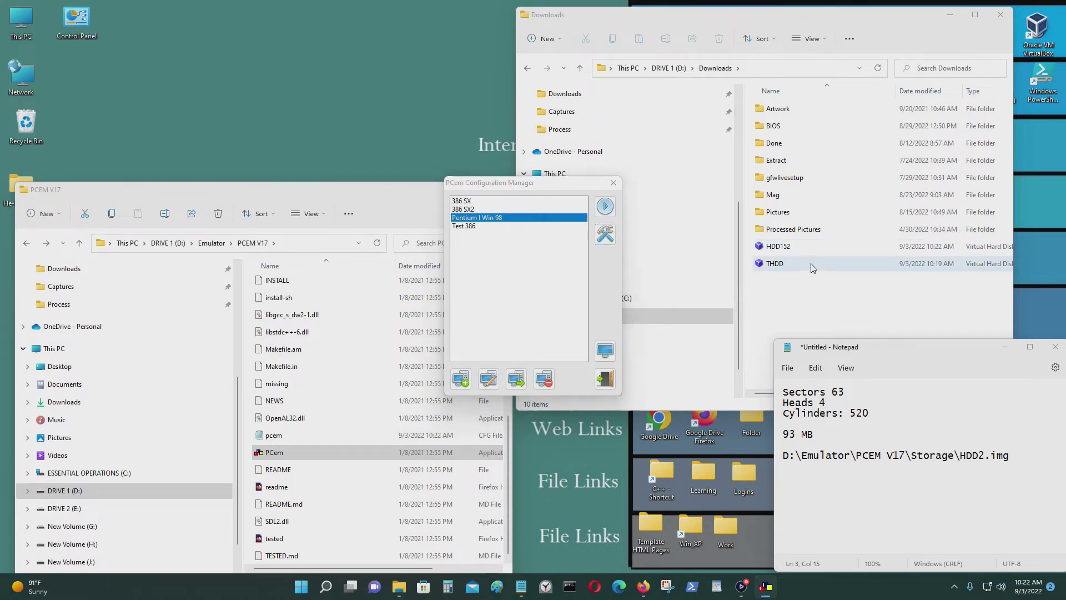
Check the size of the HDD152 virtual hard disk file in the Downloads folder.
left_click(848, 247)
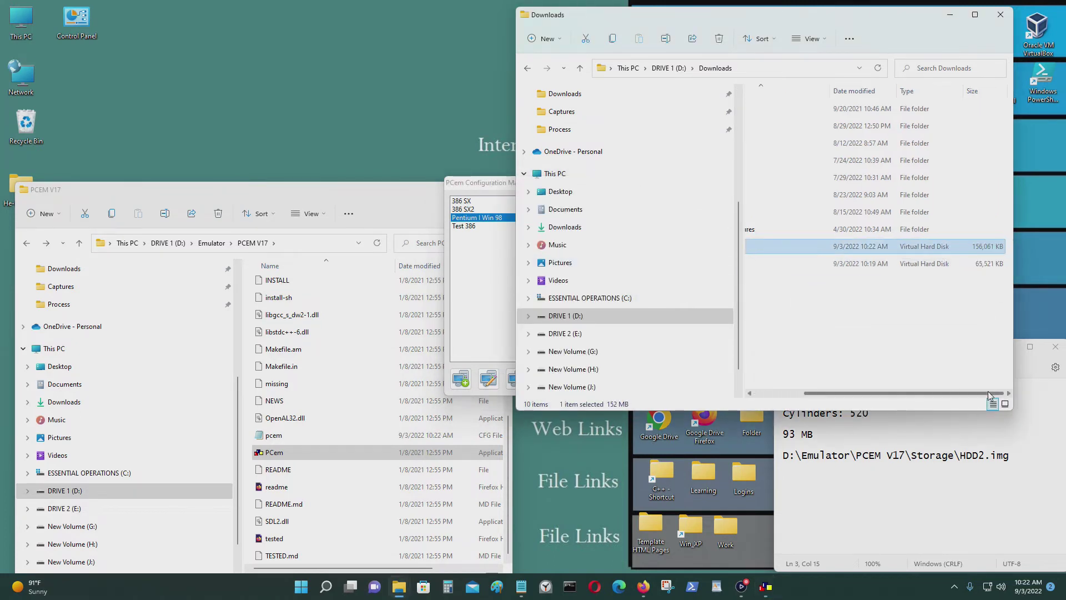
left_click(988, 391)
left_click(870, 391)
Start the Pentium I Win 98 virtual machine and move its window toward the middle of the desktop.
left_click(497, 255)
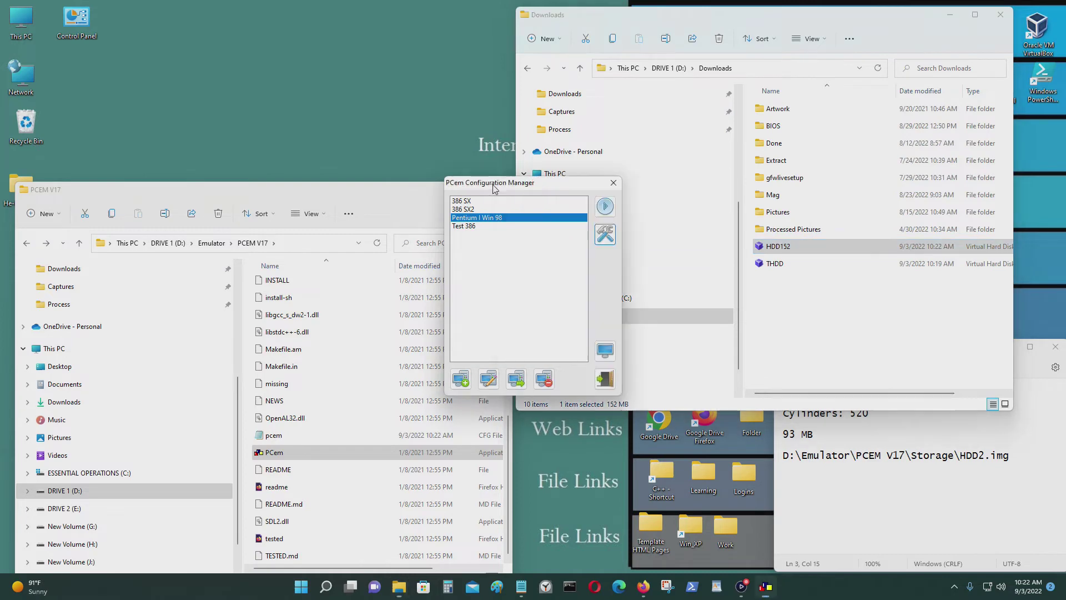
left_click(604, 207)
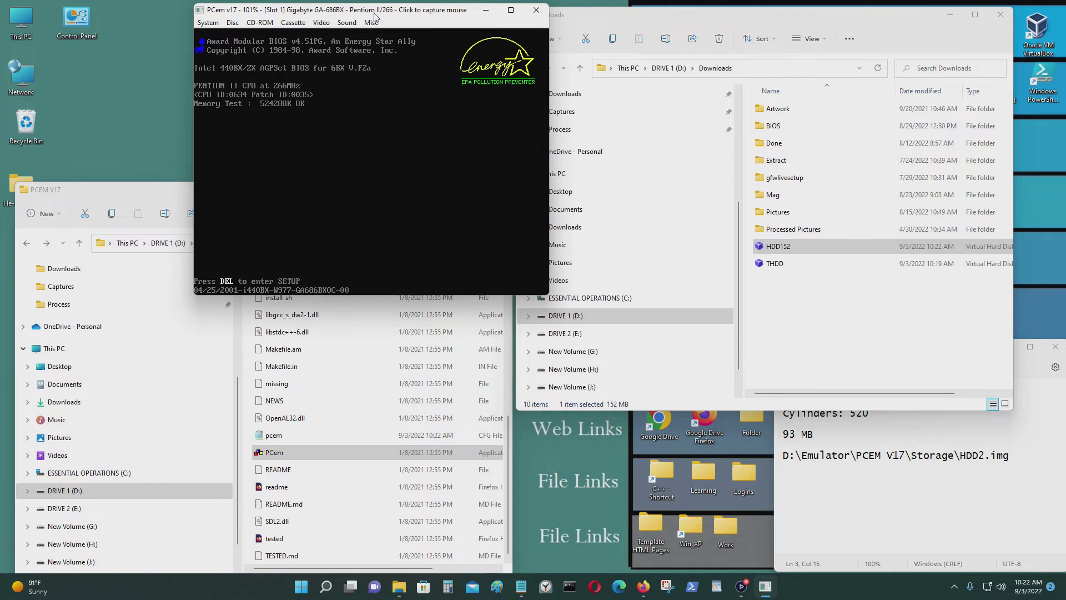
left_click_drag(374, 14, 545, 106)
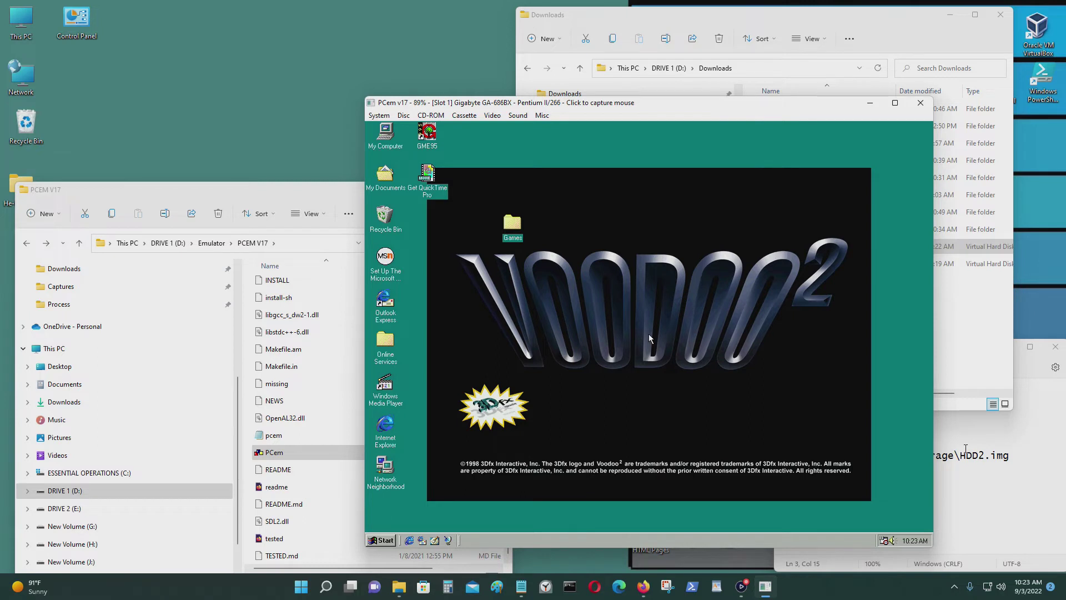
Check which drives are listed in My Computer inside the Windows 98 machine.
left_click(555, 187)
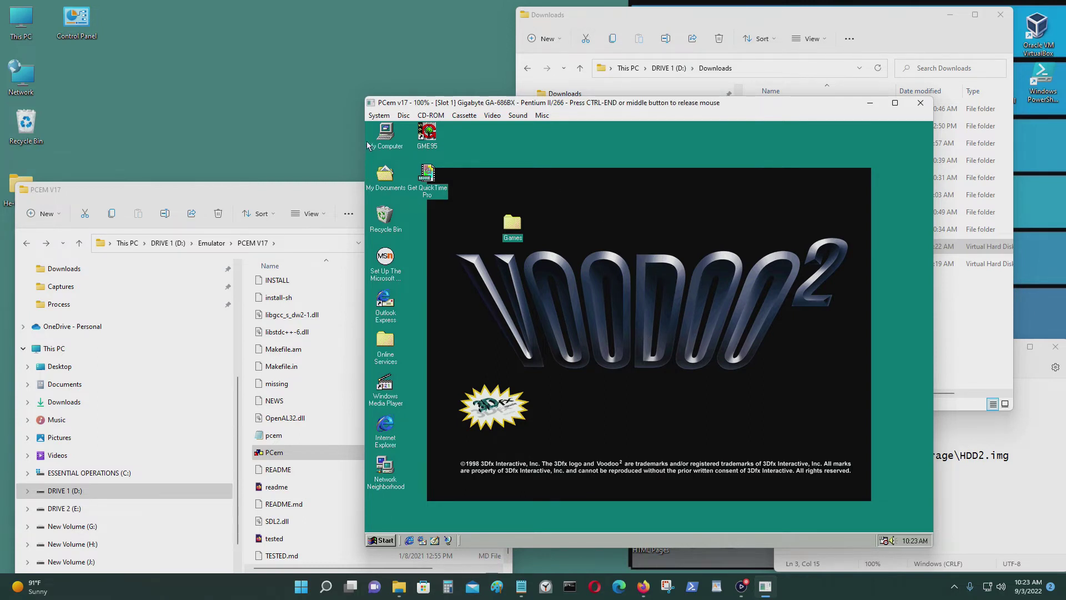
double_click(391, 146)
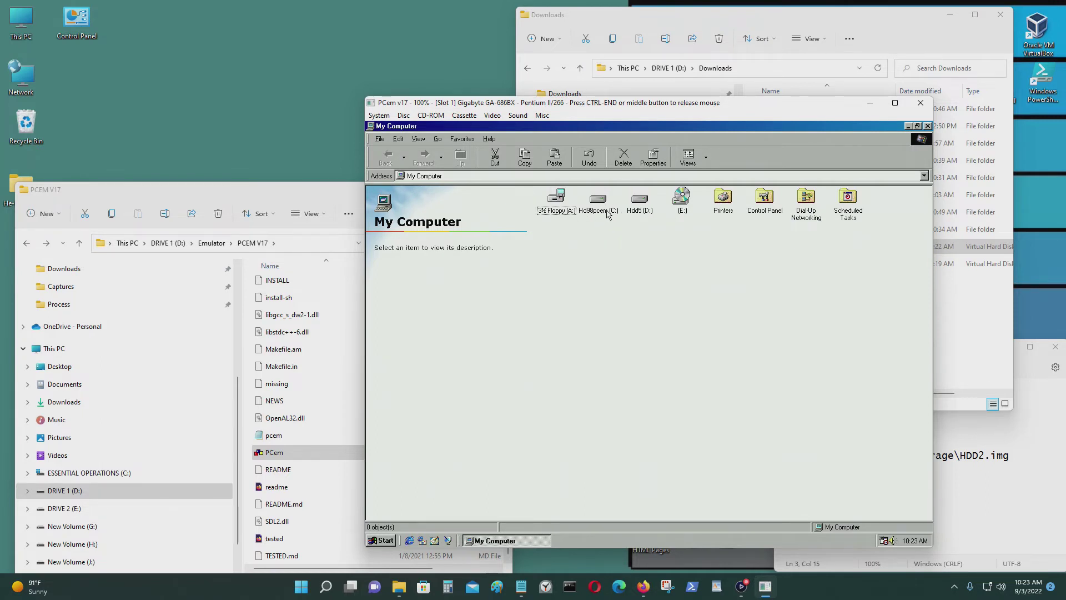
left_click(927, 126)
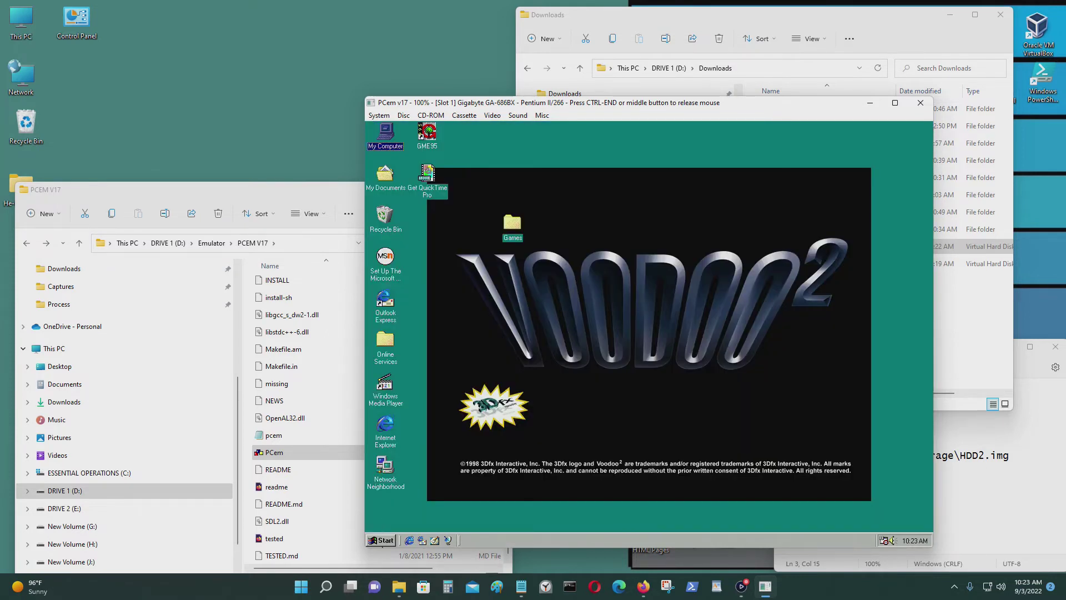
Run fdisk in Windows 98 with large disk support enabled and change the current fixed disk drive to 2.
left_click(383, 540)
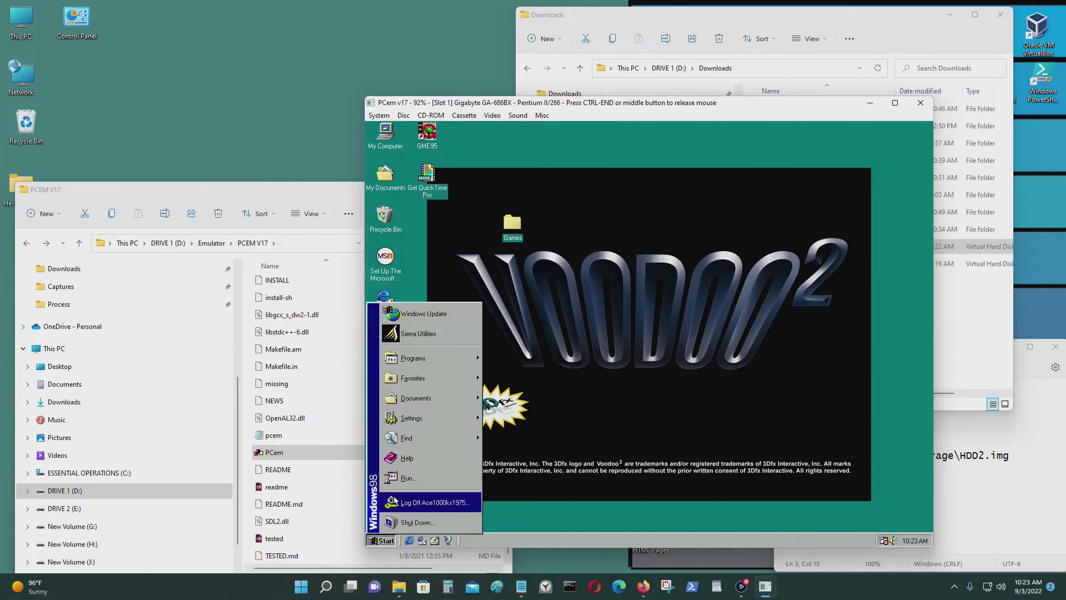
left_click(425, 489)
type("fdi")
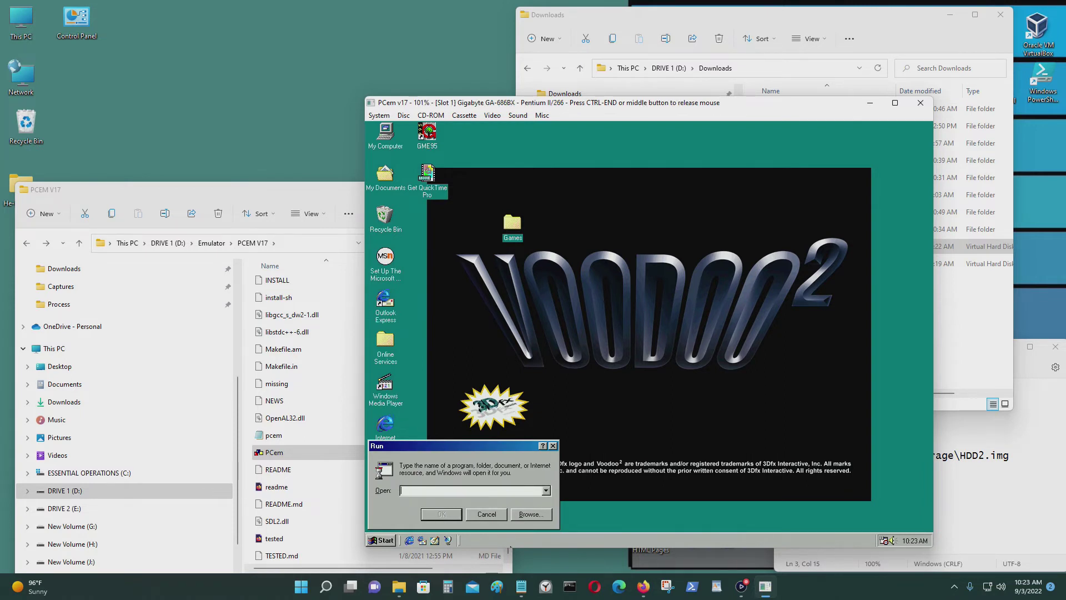
type("fdisk")
left_click(435, 514)
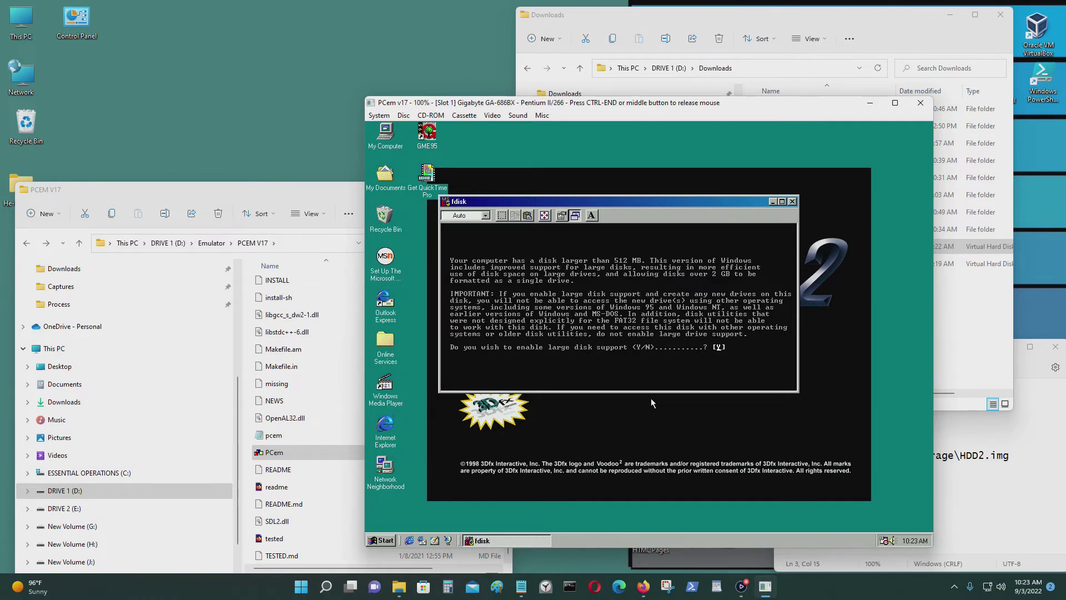
key("Return")
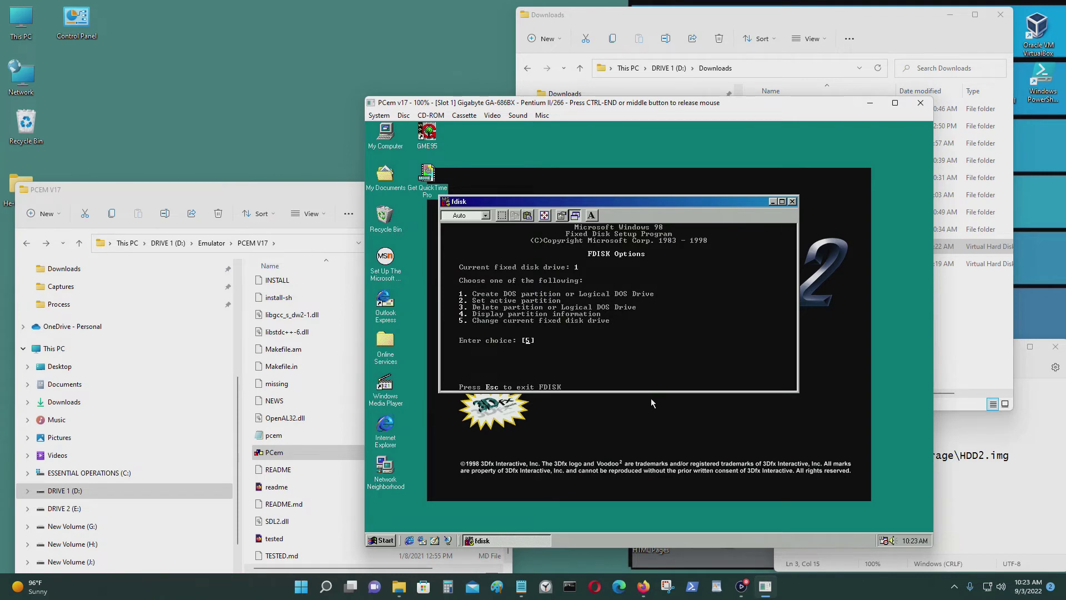
key("Return")
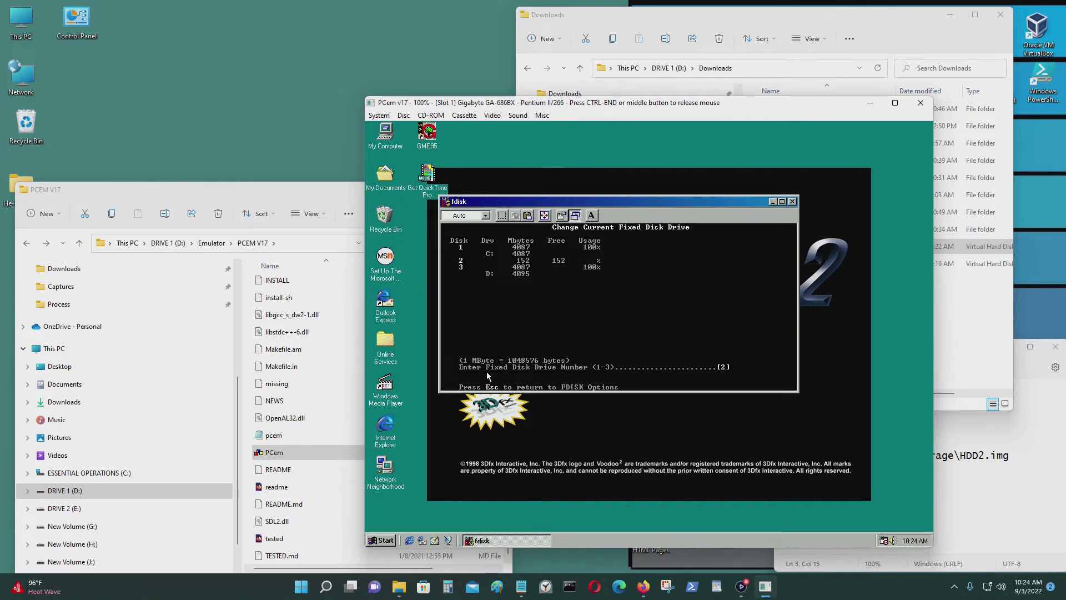
key("Return")
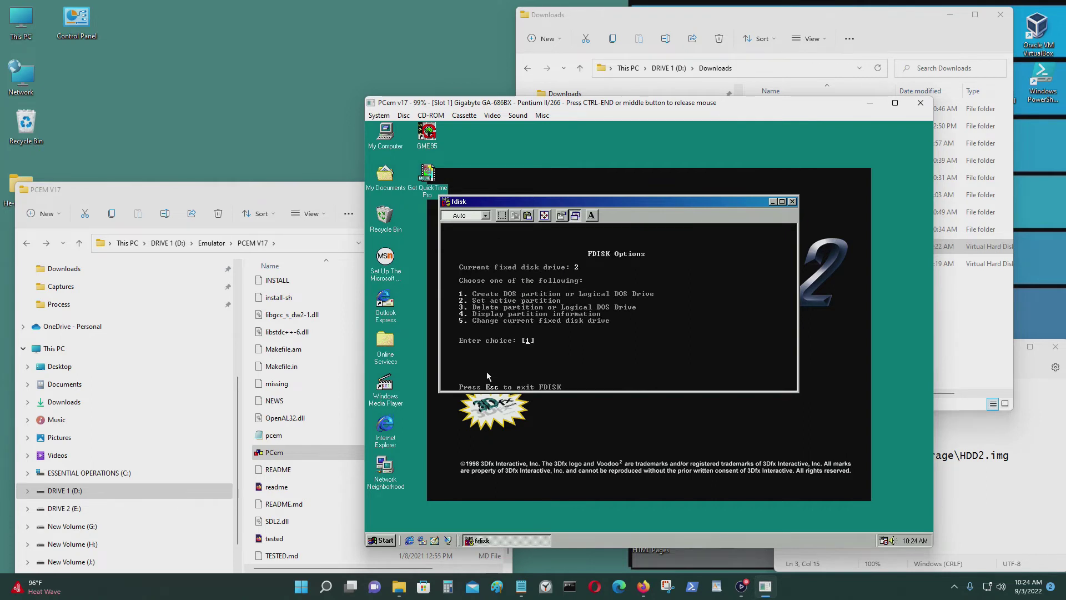
Create a primary DOS partition of the maximum available size on fixed disk drive 2 and exit FDISK.
key("BackSpace")
key("Return")
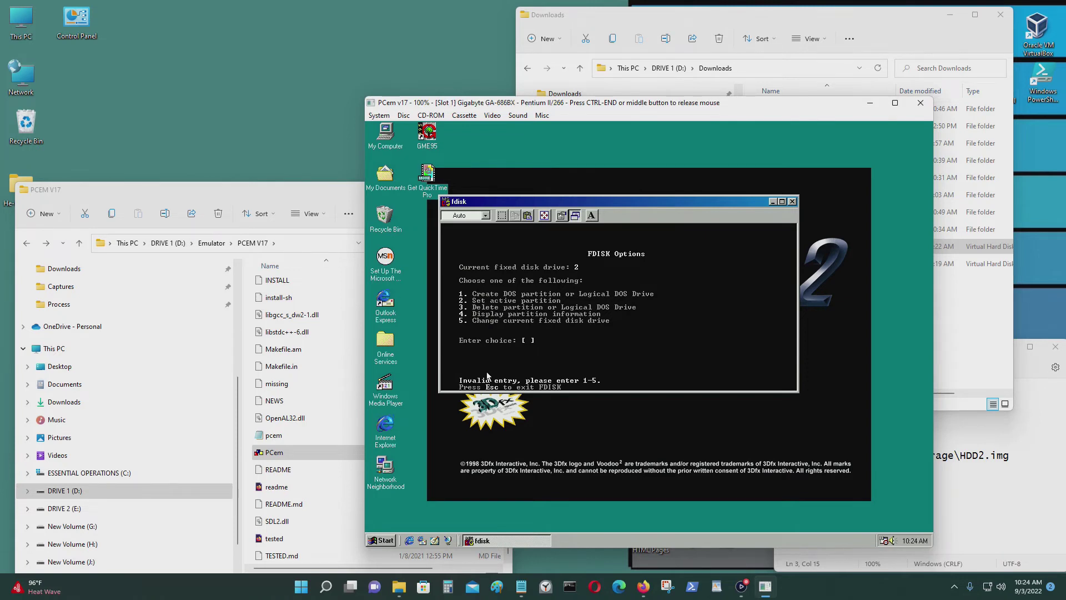
type("1")
key("Return")
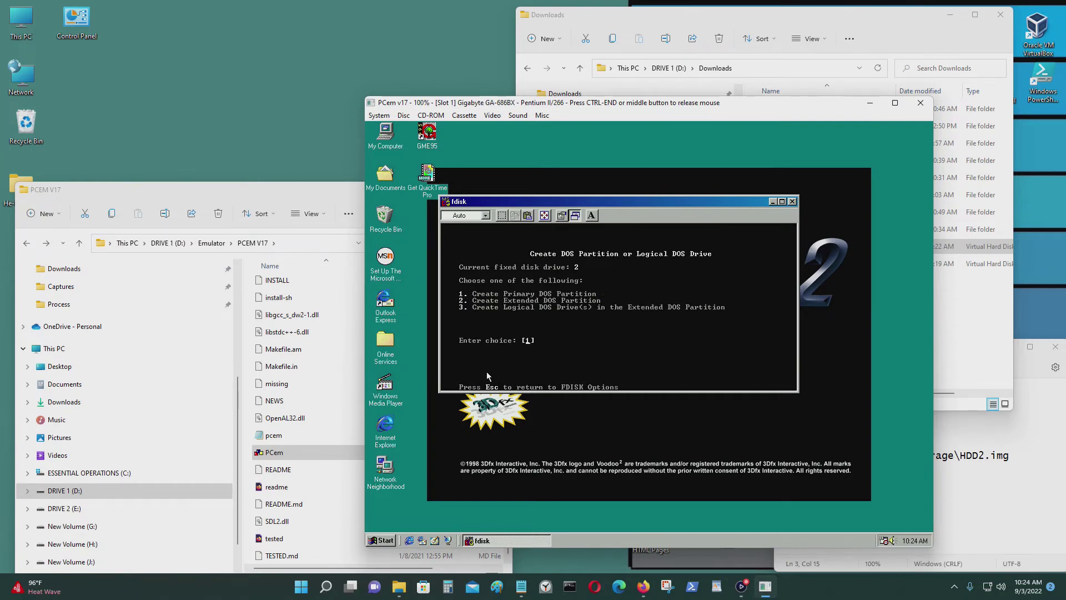
key("Return")
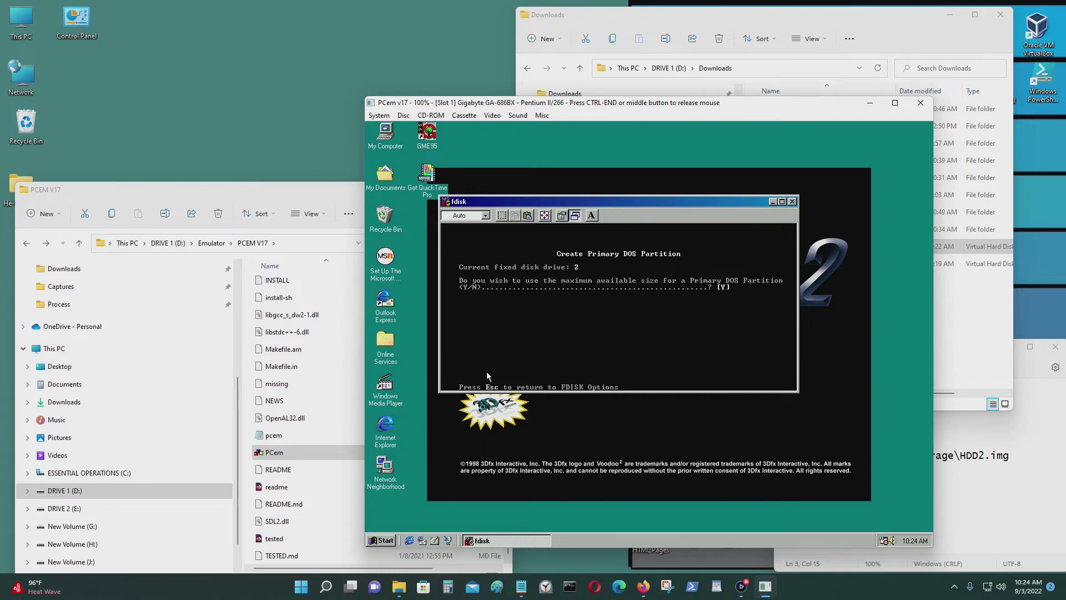
key("Return")
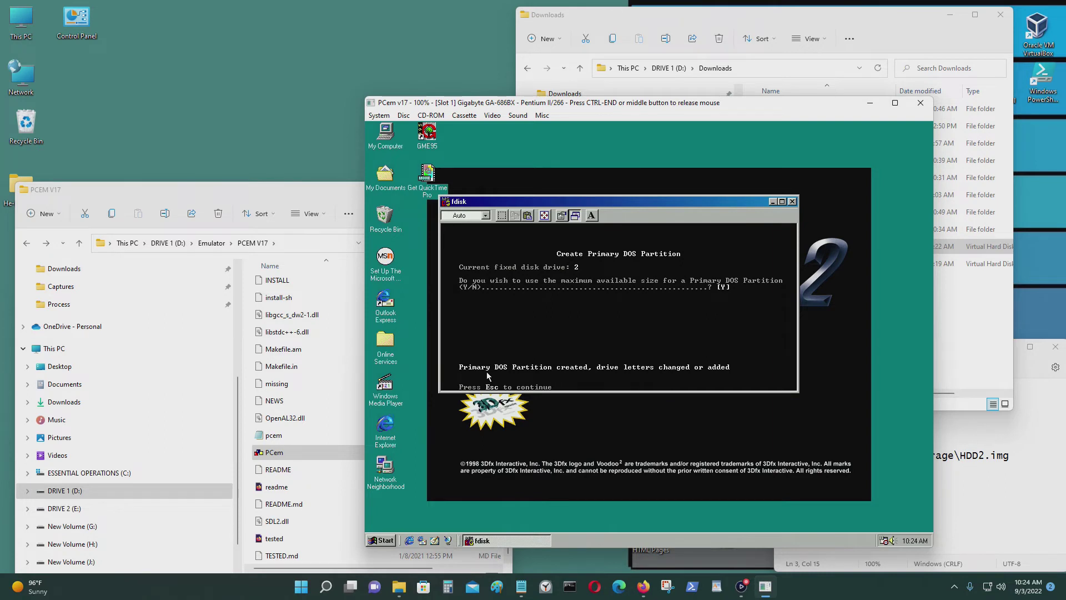
key("Escape")
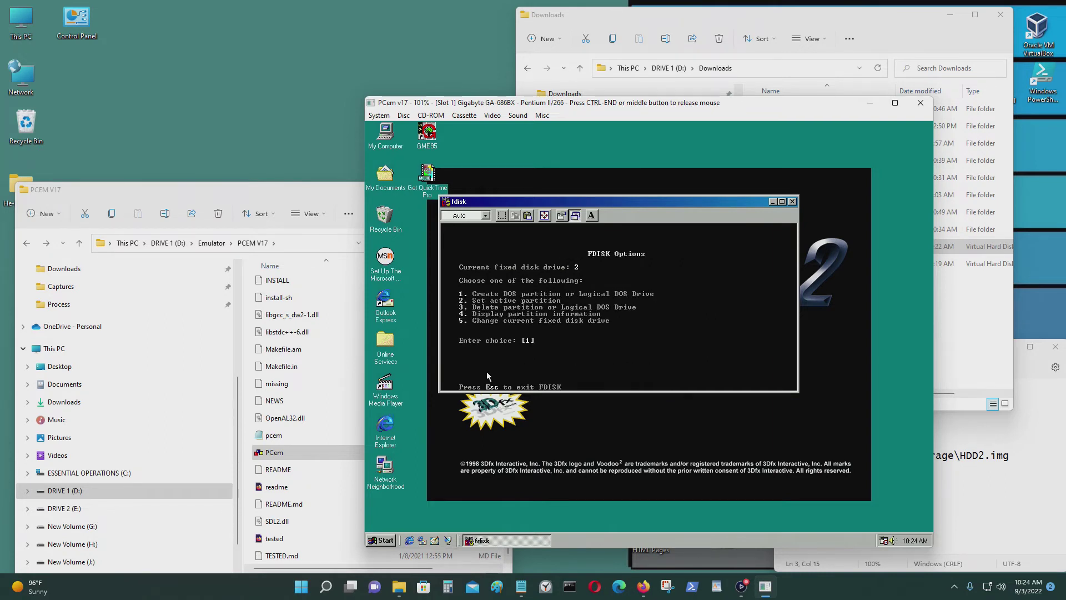
key("Escape")
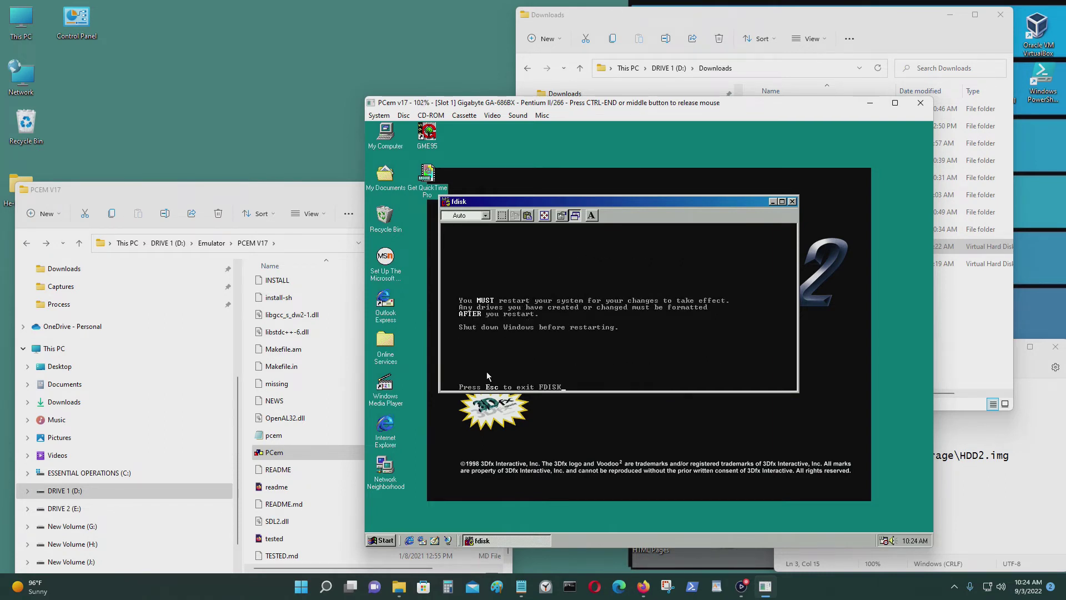
key("Escape")
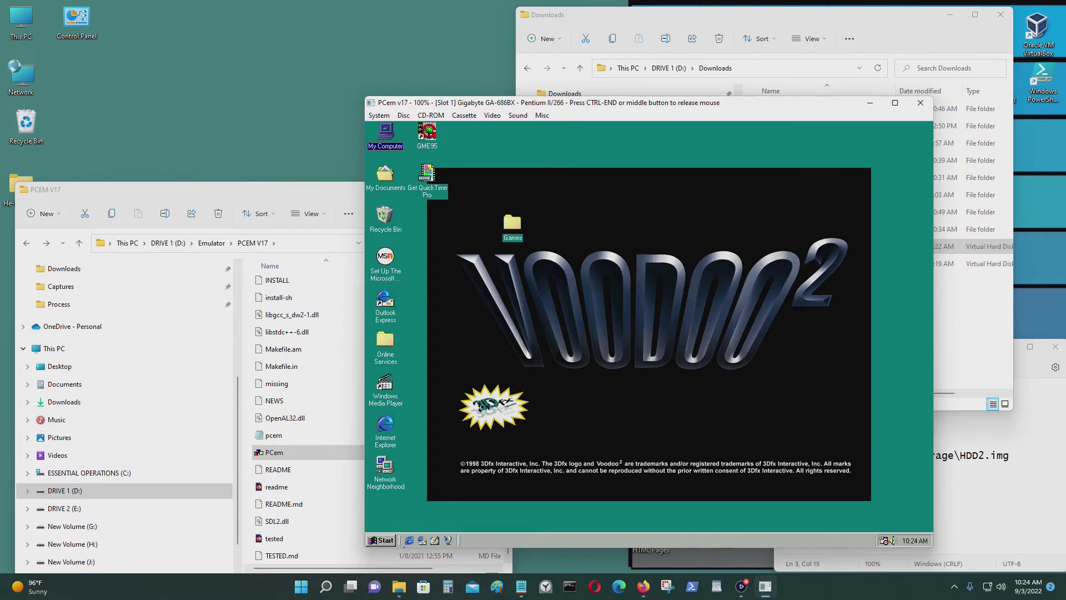
Look over the drives in My Computer again and restart Windows 98.
double_click(391, 139)
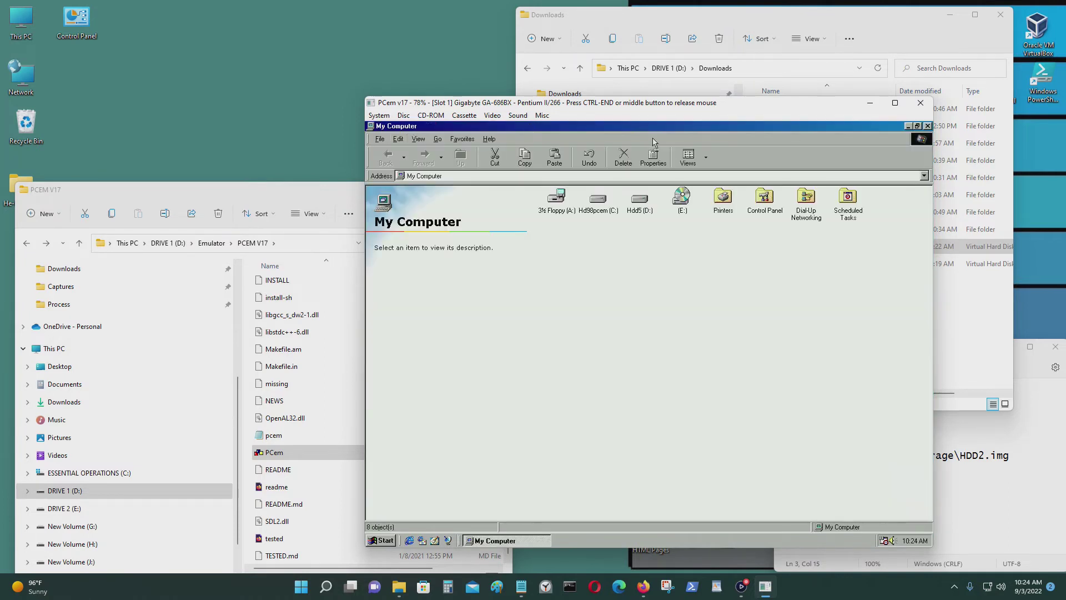
left_click(927, 127)
left_click(381, 540)
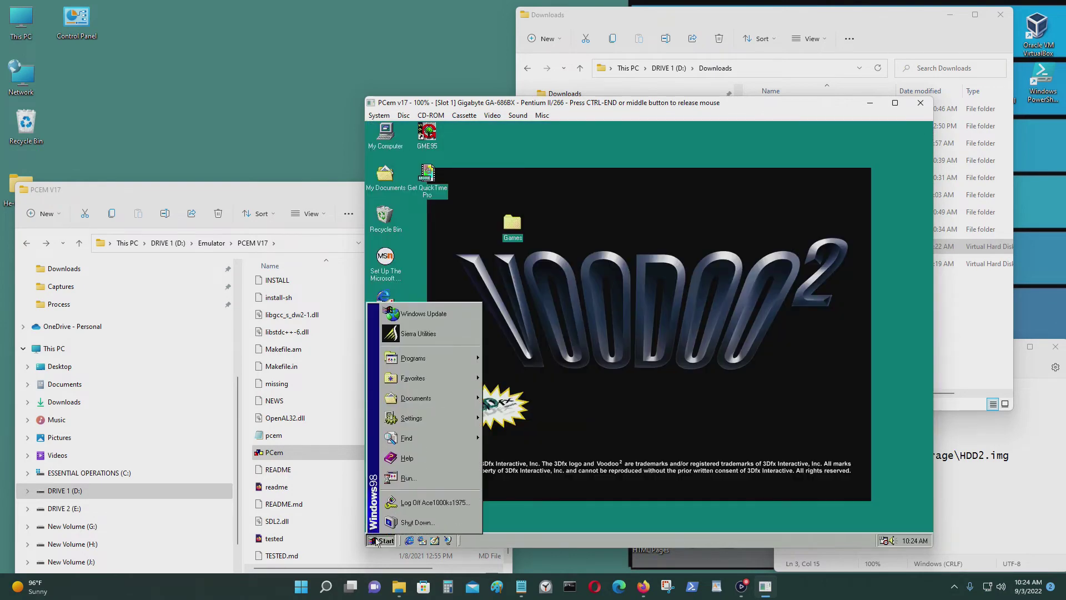
left_click(466, 525)
left_click(632, 320)
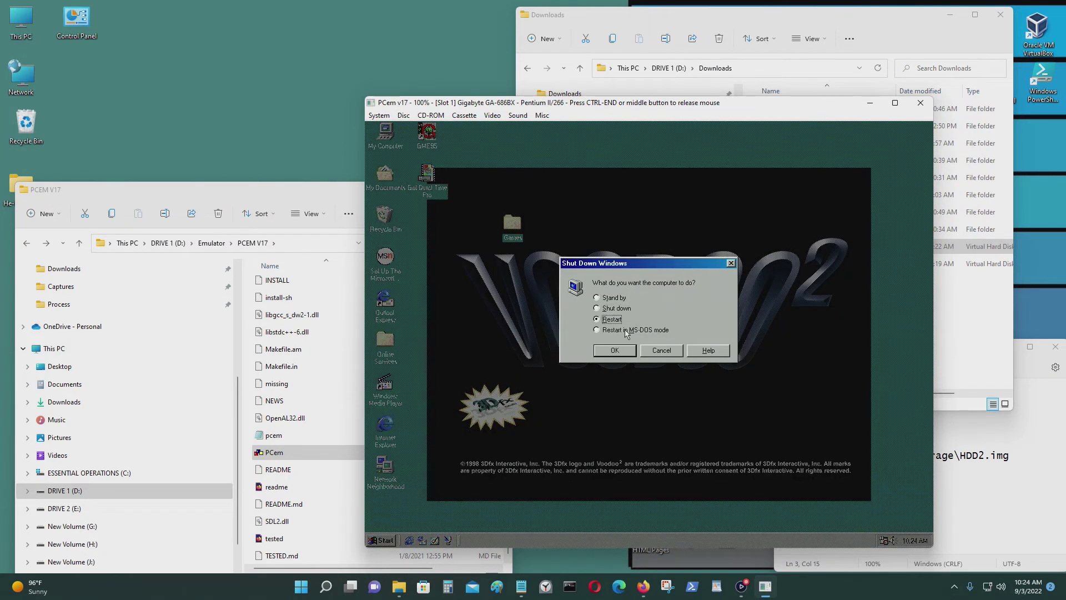
left_click(622, 356)
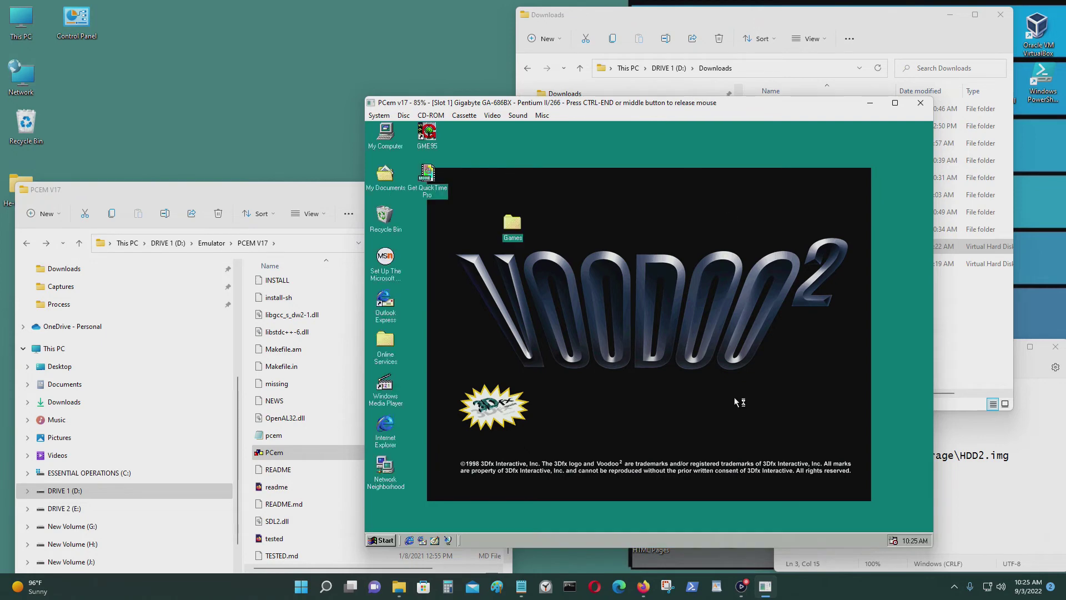
Reposition the virtual machine window, list the drives in My Computer and try to open drive D:.
key("ctrl+End")
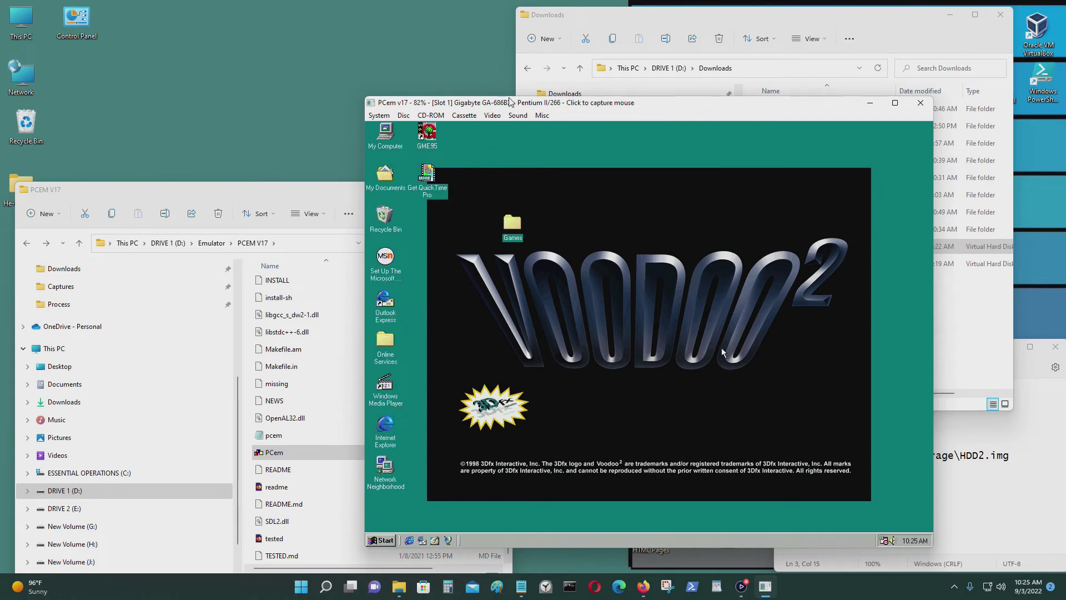
left_click_drag(510, 102, 440, 83)
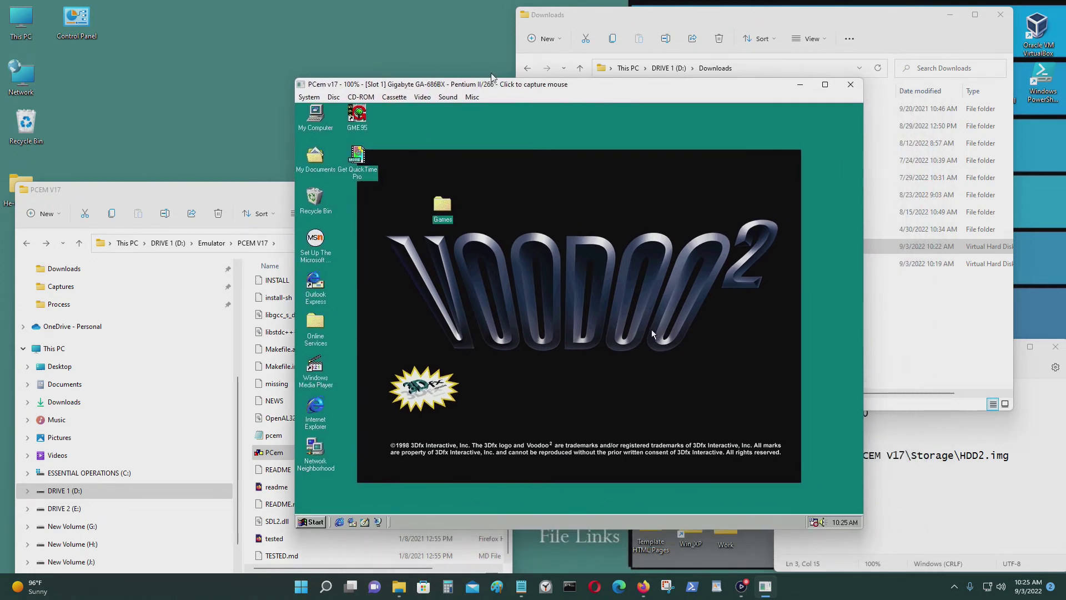
left_click(585, 225)
key("ctrl+End")
left_click(516, 229)
double_click(312, 128)
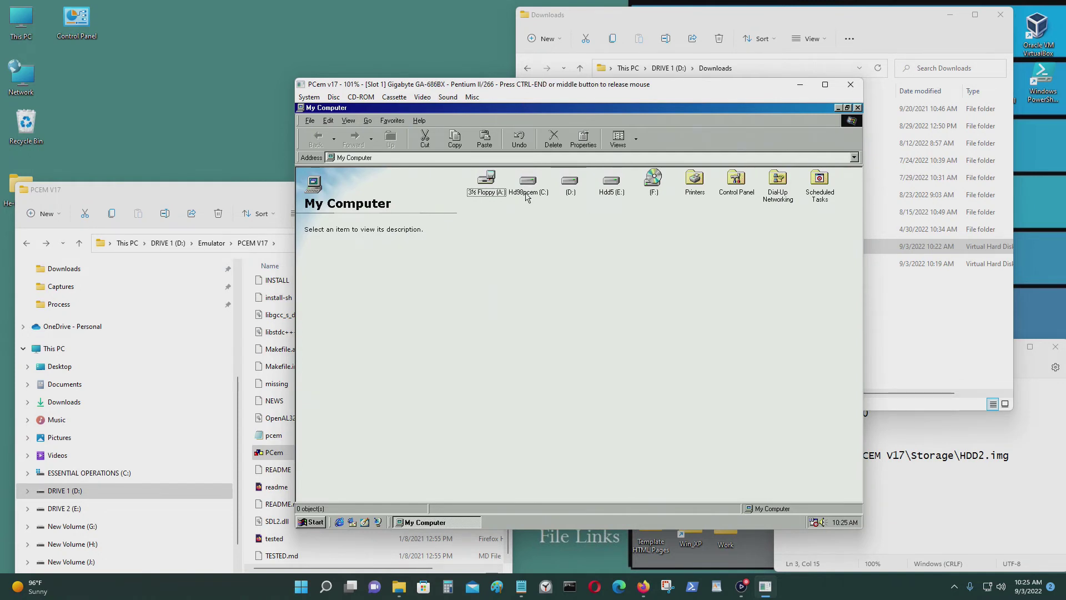
left_click(570, 188)
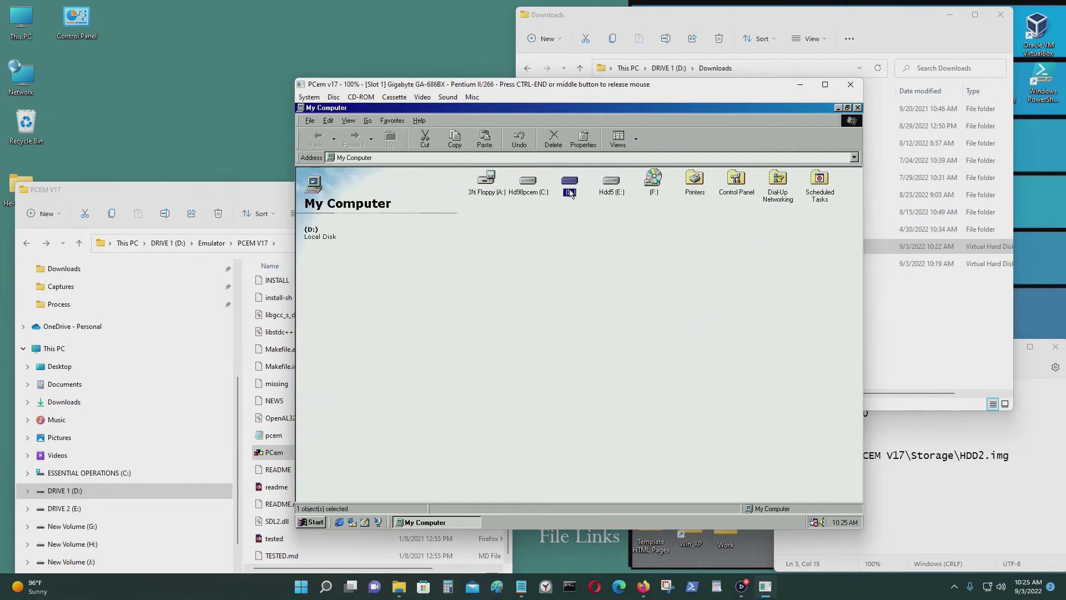
double_click(569, 189)
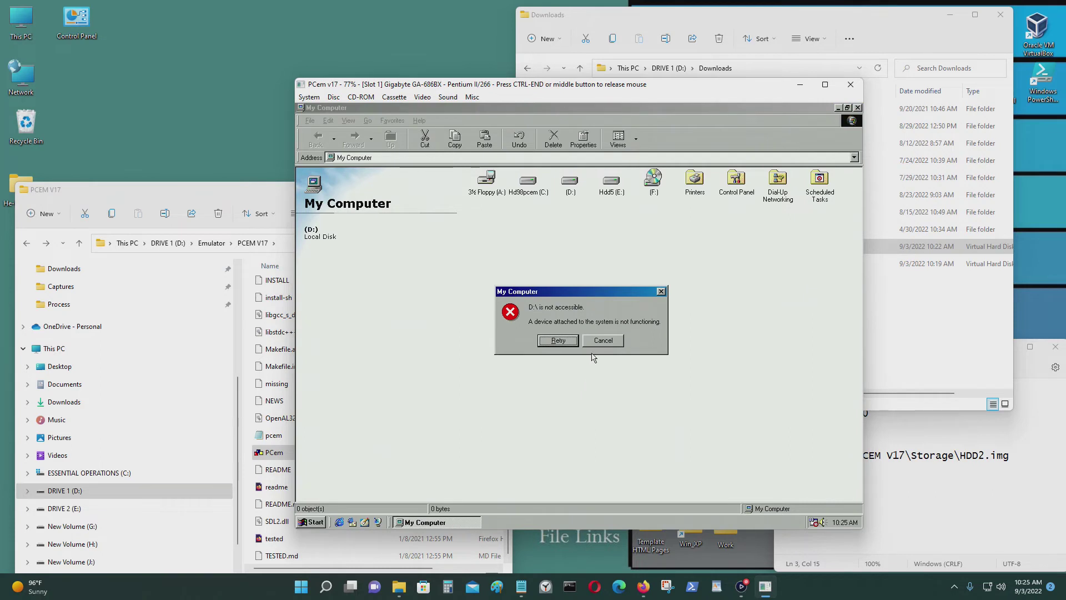
left_click(599, 342)
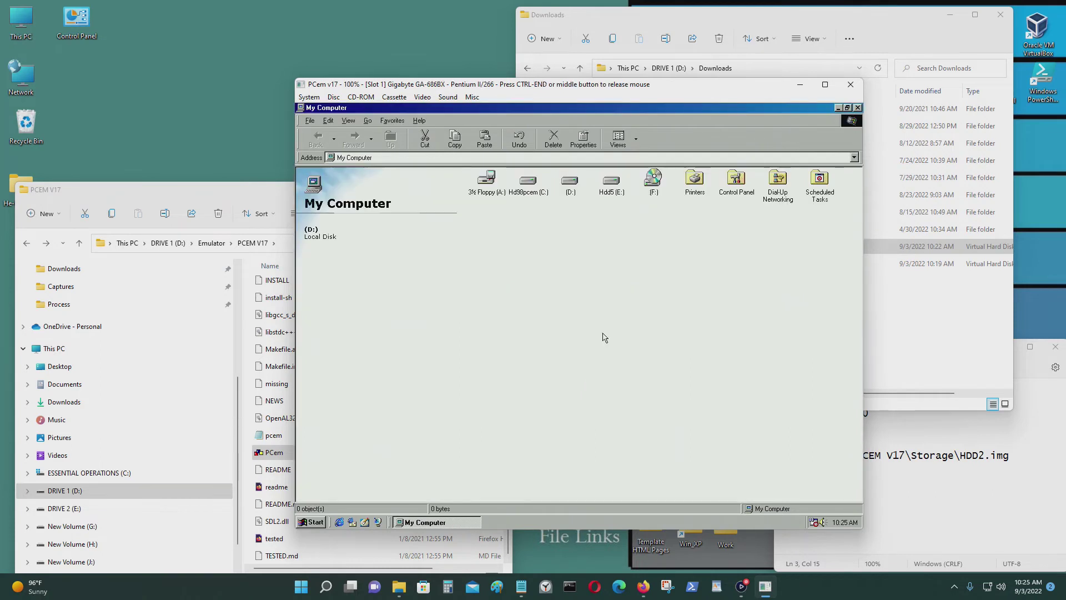
Format drive D: in Windows 98, accepting a full format, and close the format results and the ScanDisk help.
right_click(569, 187)
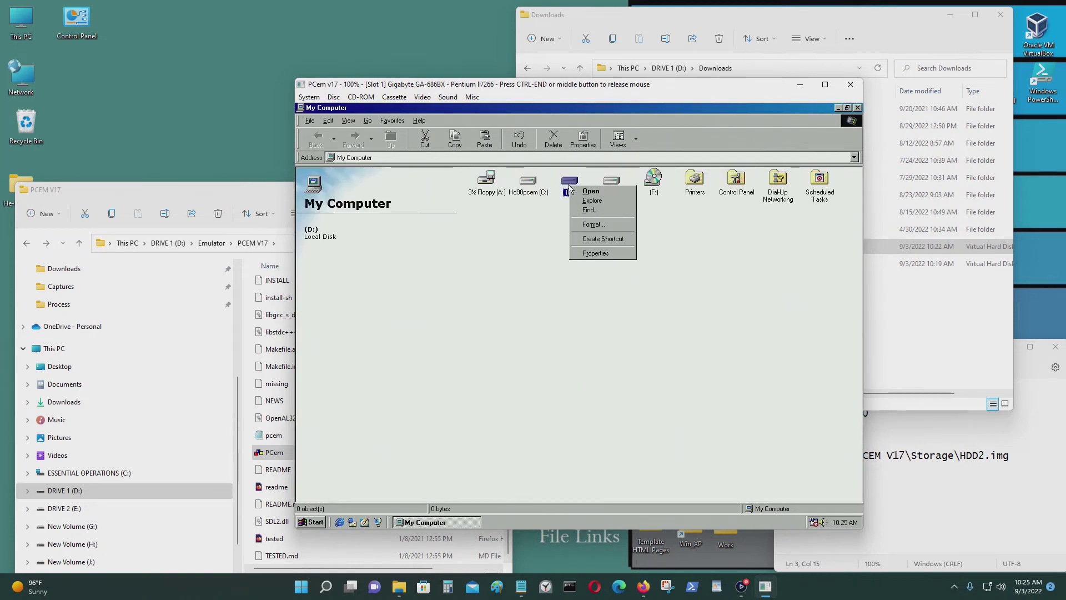
left_click(595, 225)
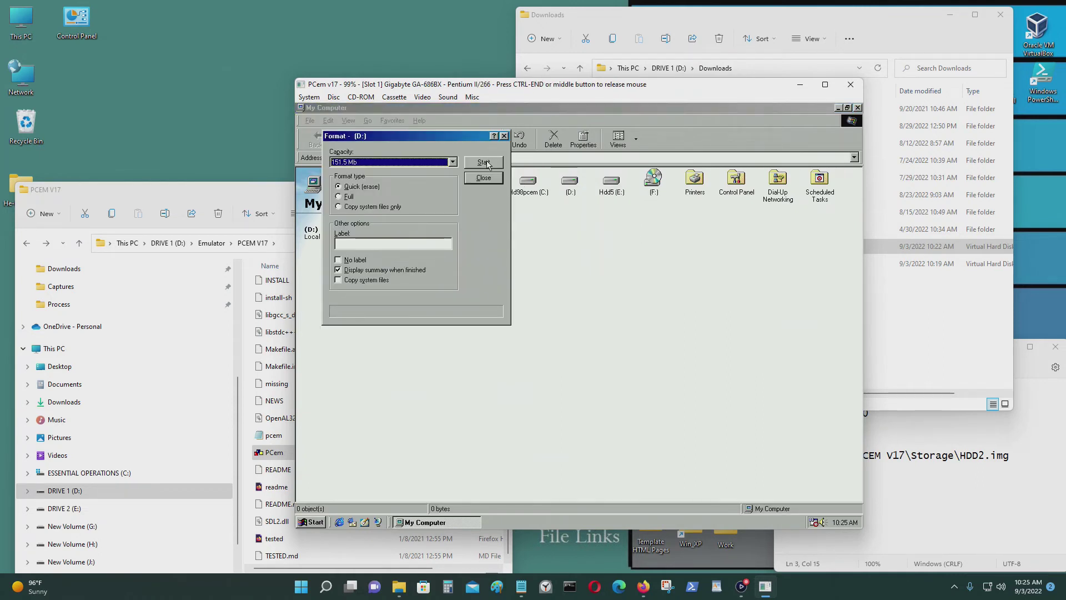
left_click(487, 163)
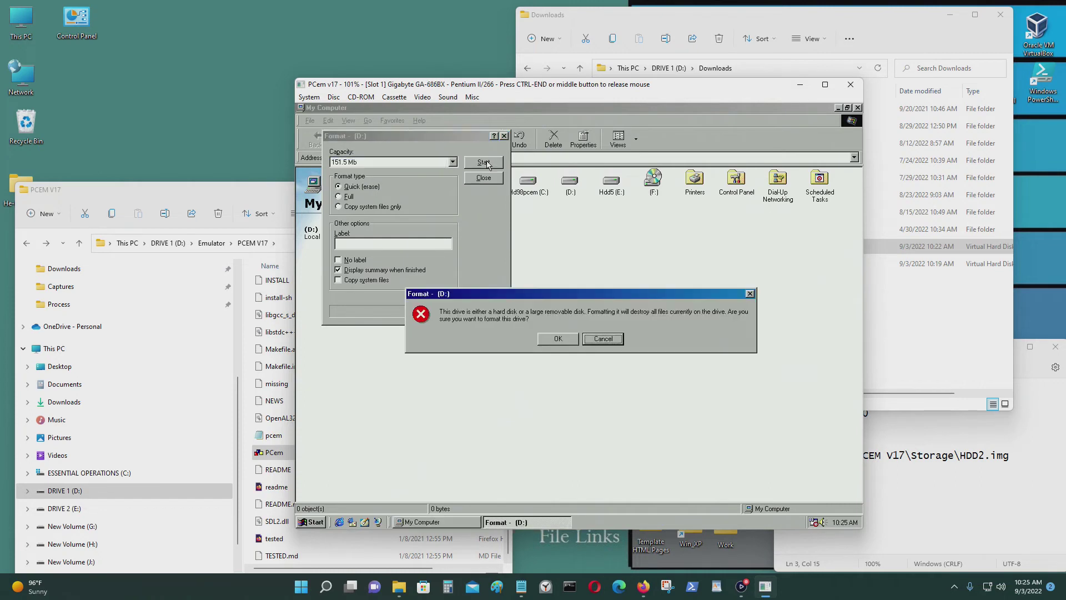
left_click(545, 341)
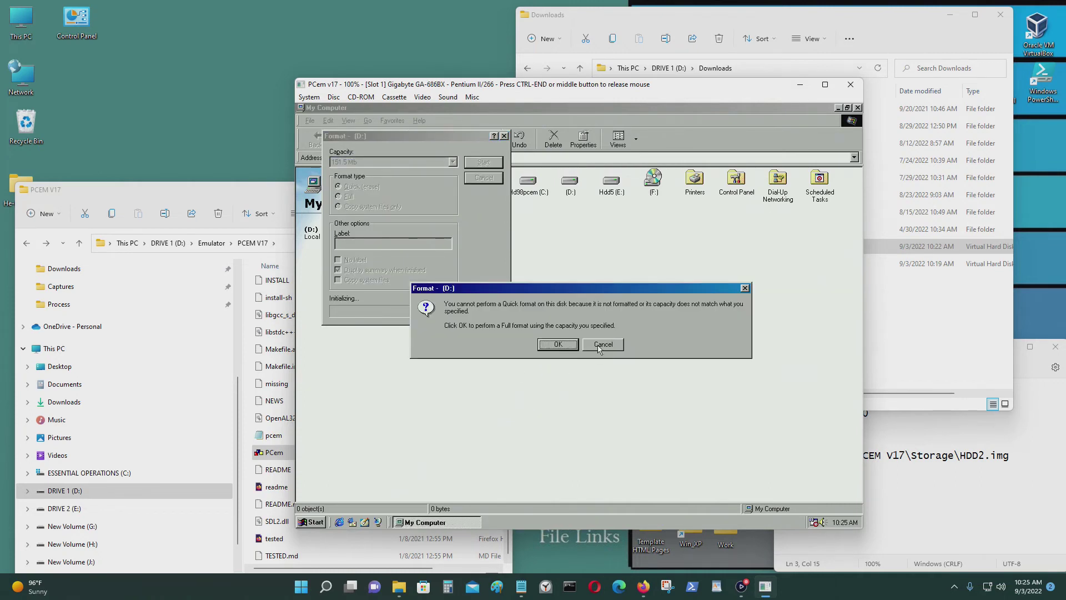
left_click(558, 344)
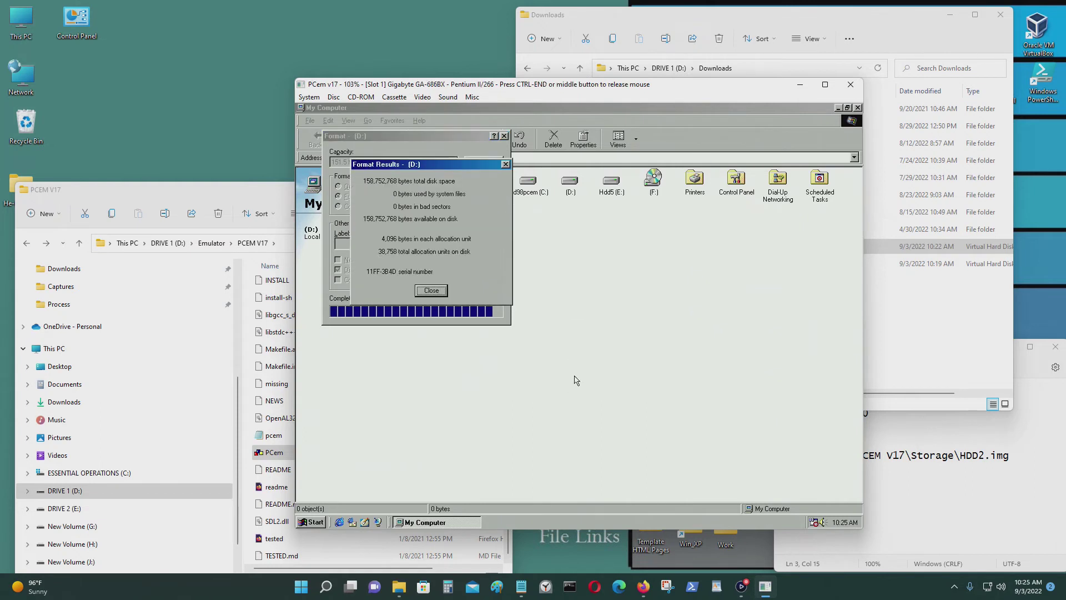
left_click(424, 289)
left_click(586, 339)
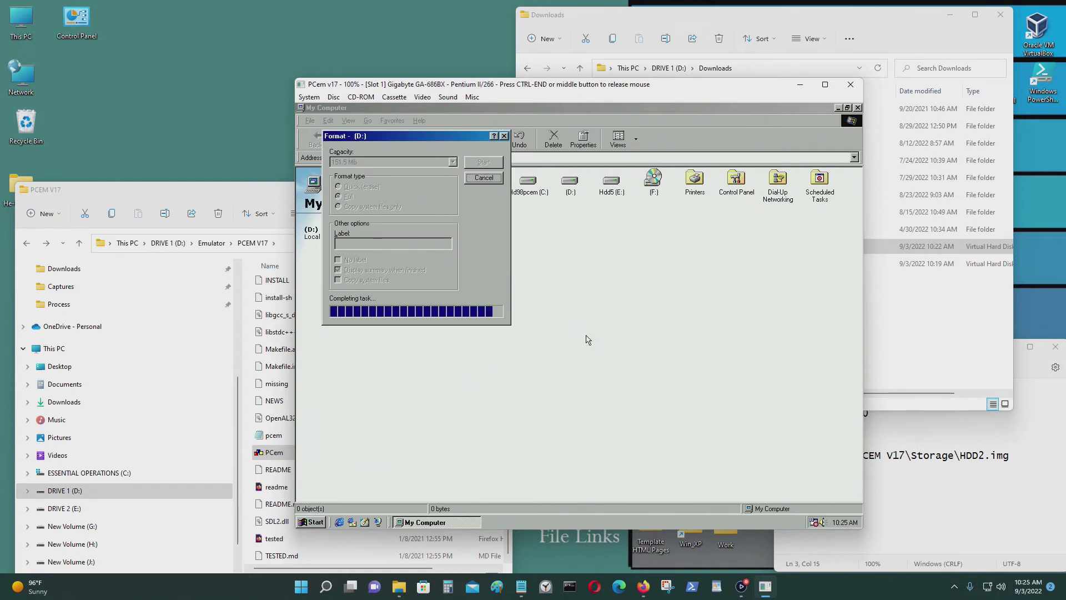
left_click(504, 135)
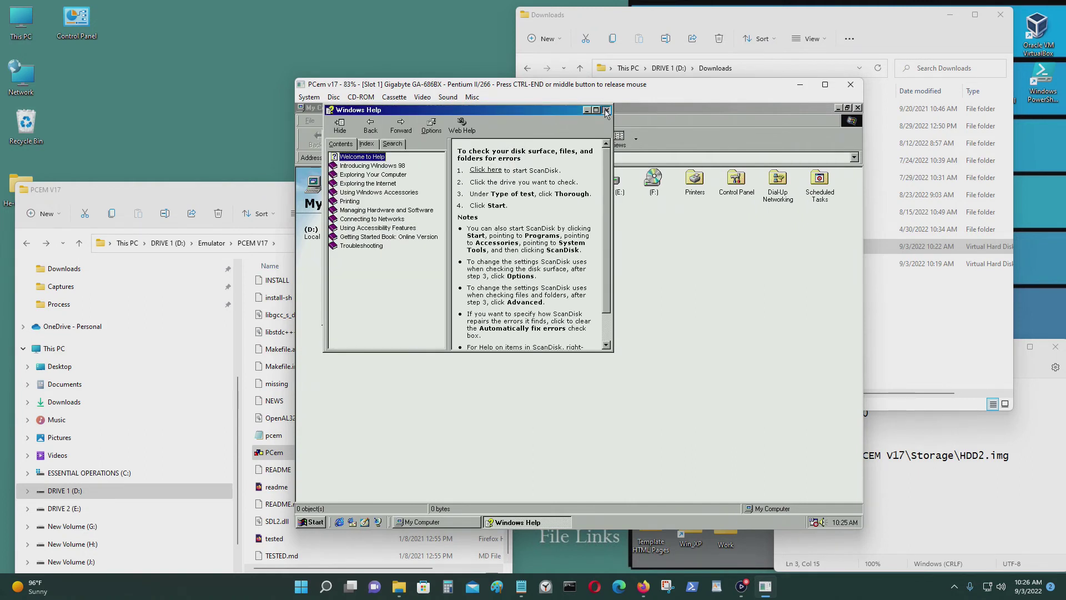
left_click(606, 109)
left_click(506, 136)
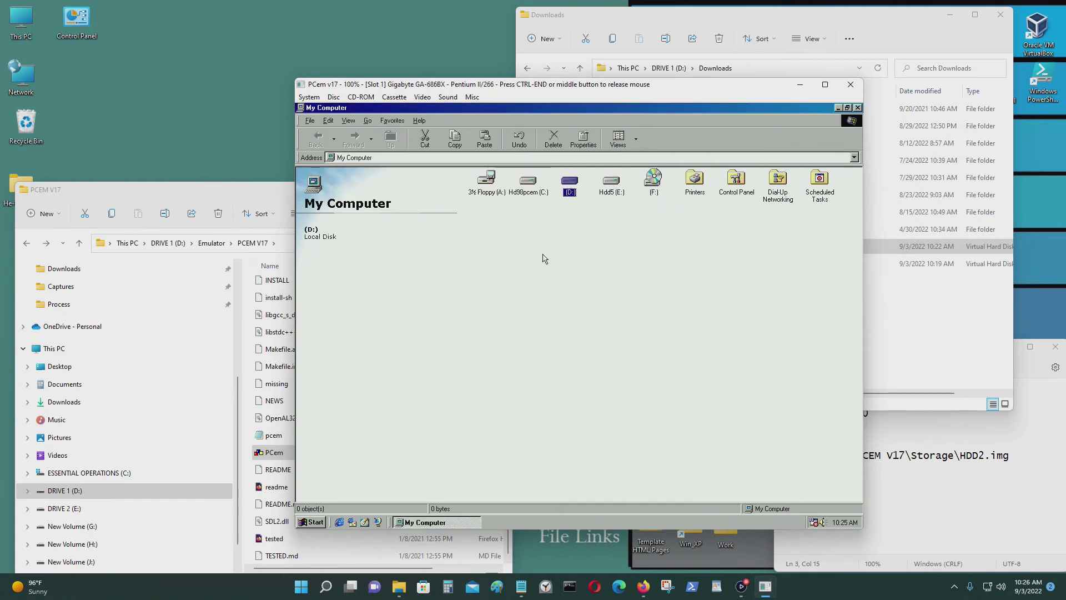
Check that the formatted drive D: opens, then shut down Windows 98.
double_click(569, 187)
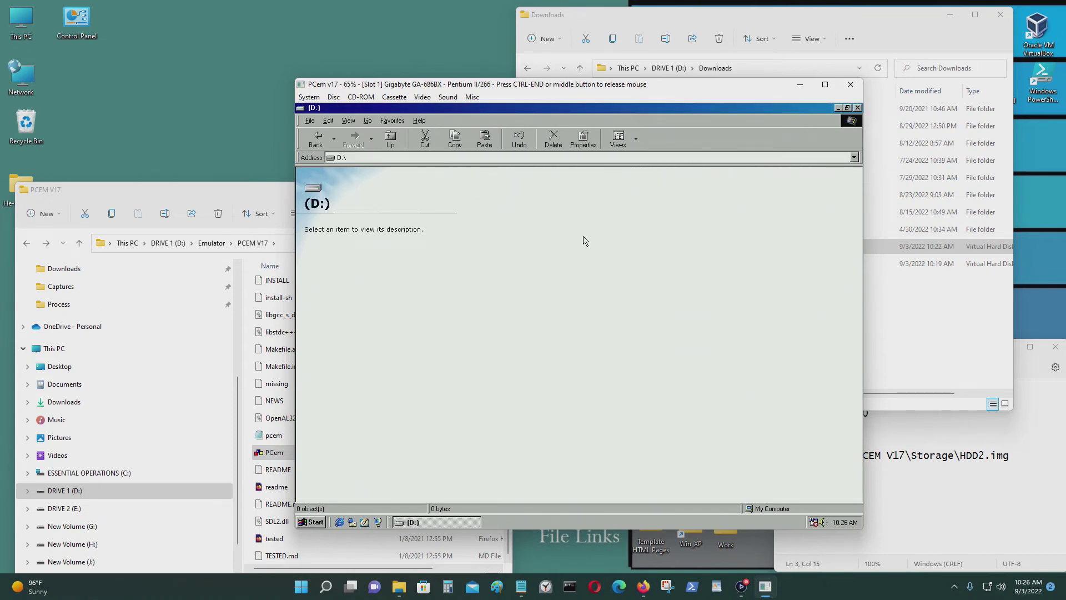
left_click(858, 108)
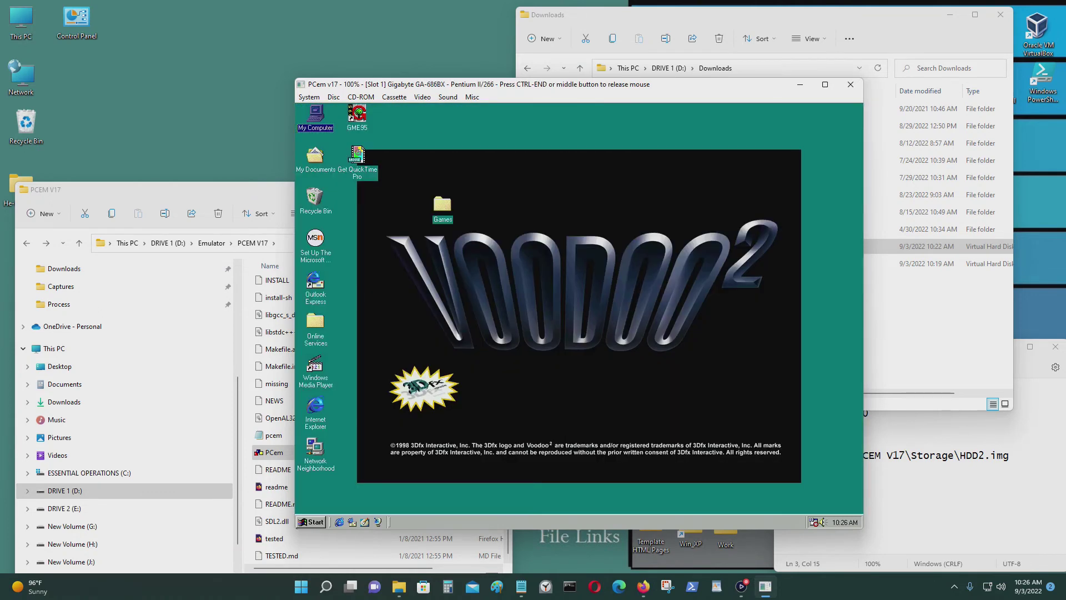
left_click(311, 522)
left_click(357, 503)
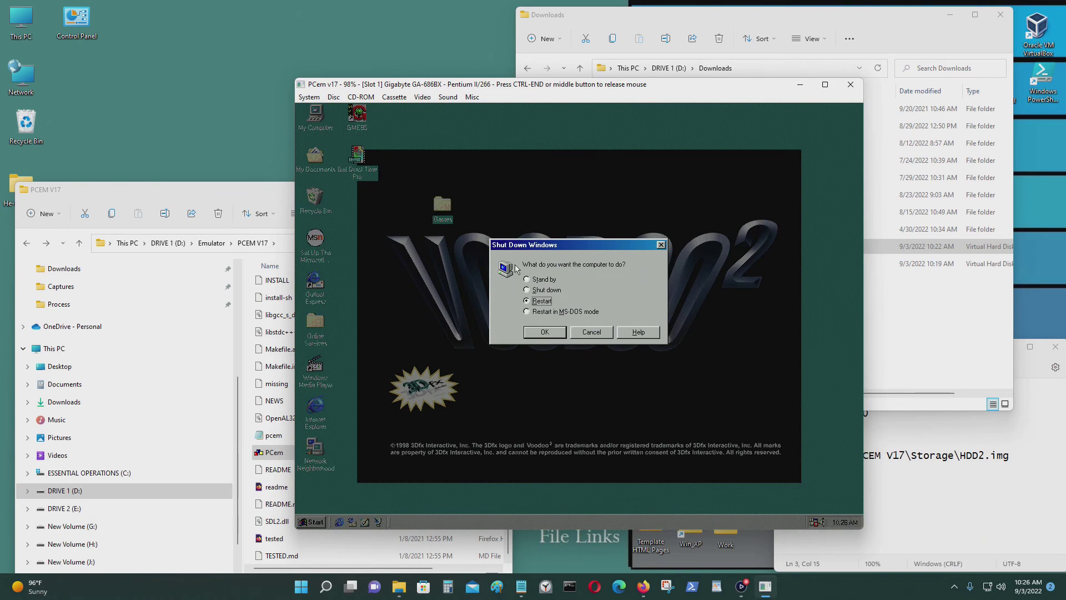
left_click(537, 290)
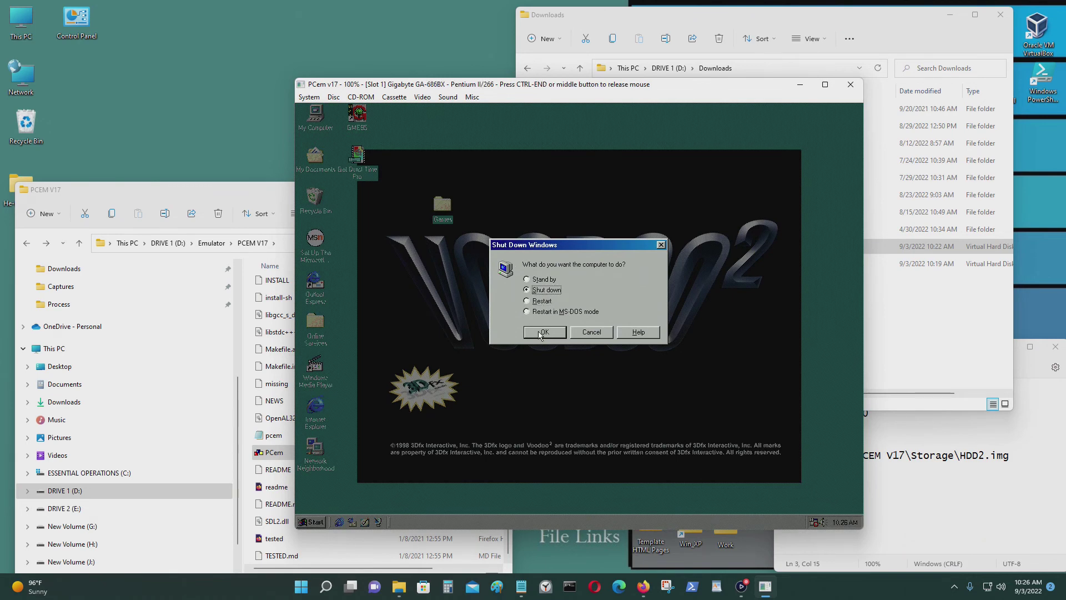
left_click(540, 334)
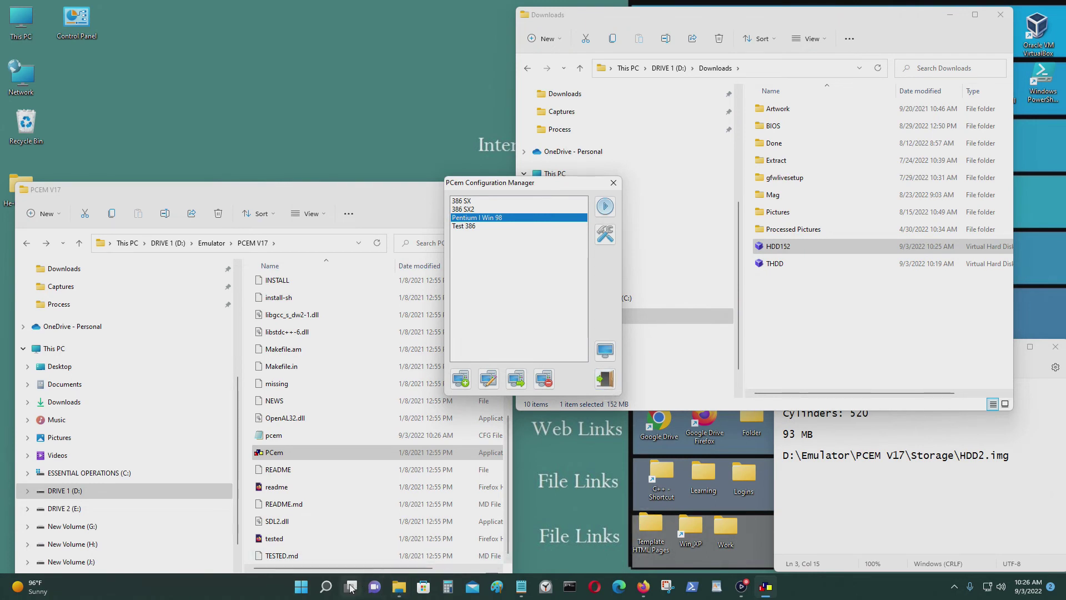
Switch to Computer Management on the host and open Disk Management under Storage.
left_click(326, 586)
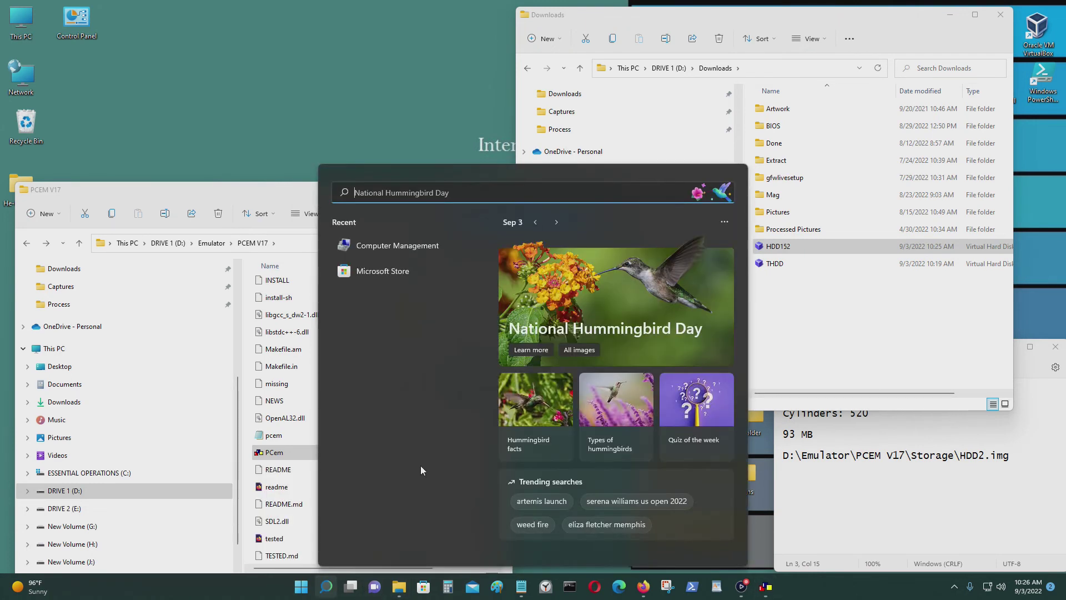
left_click(428, 247)
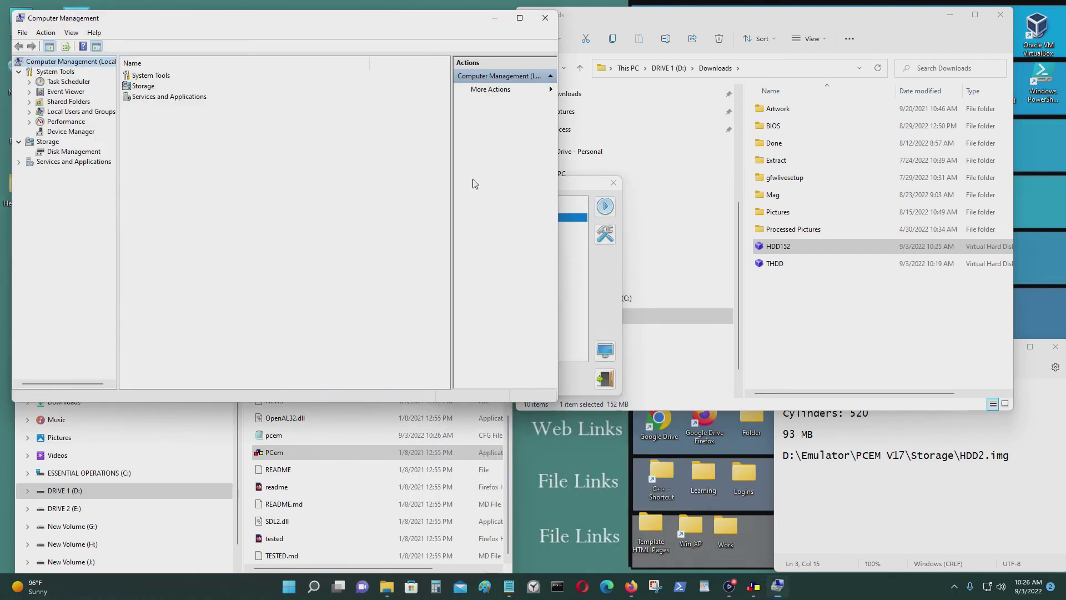
double_click(143, 86)
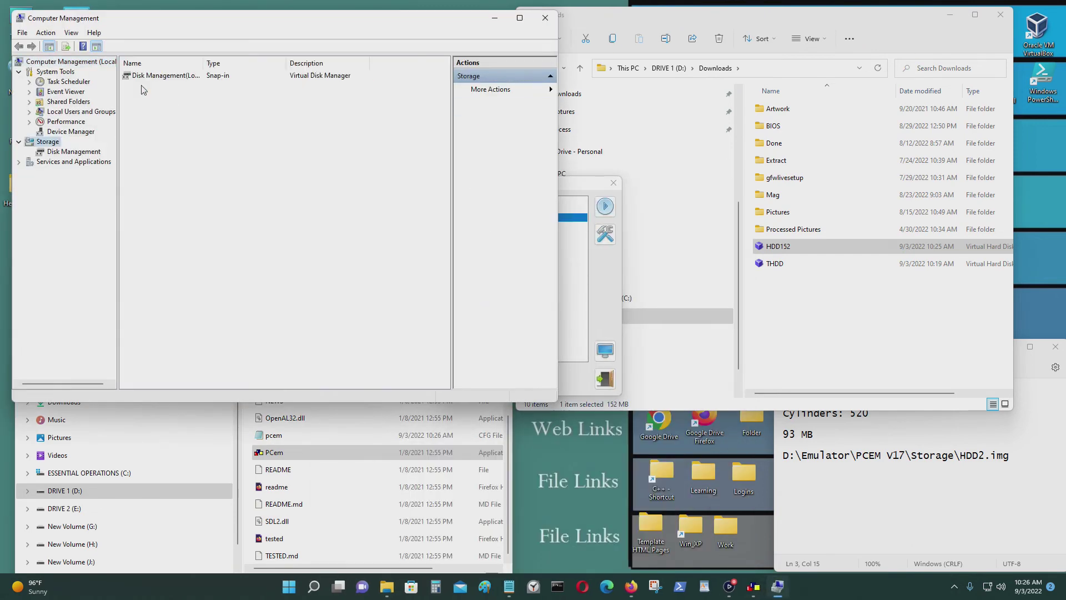
double_click(170, 77)
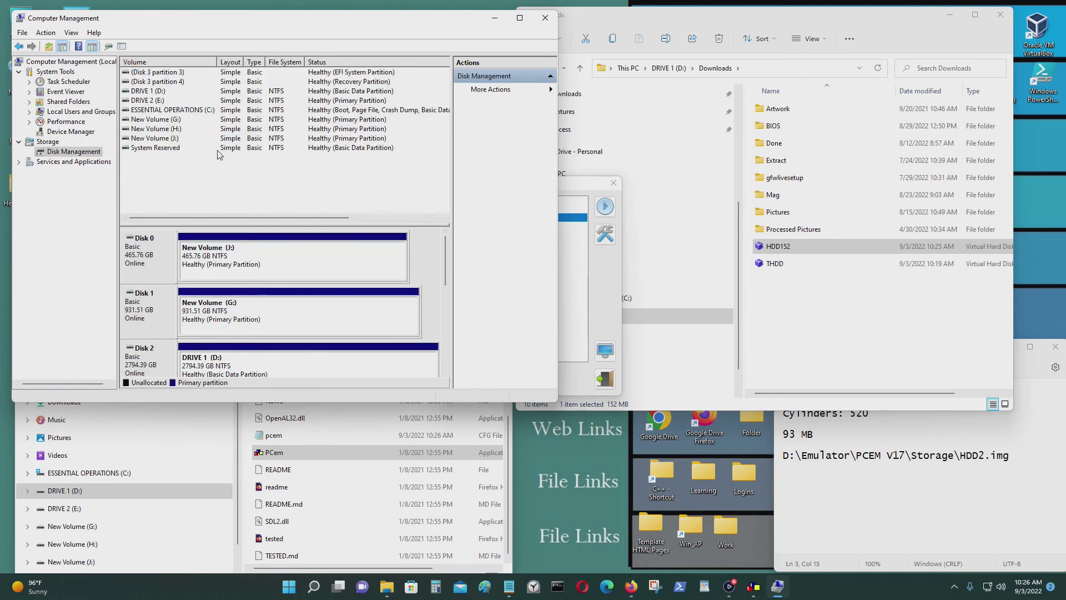
left_click(156, 130)
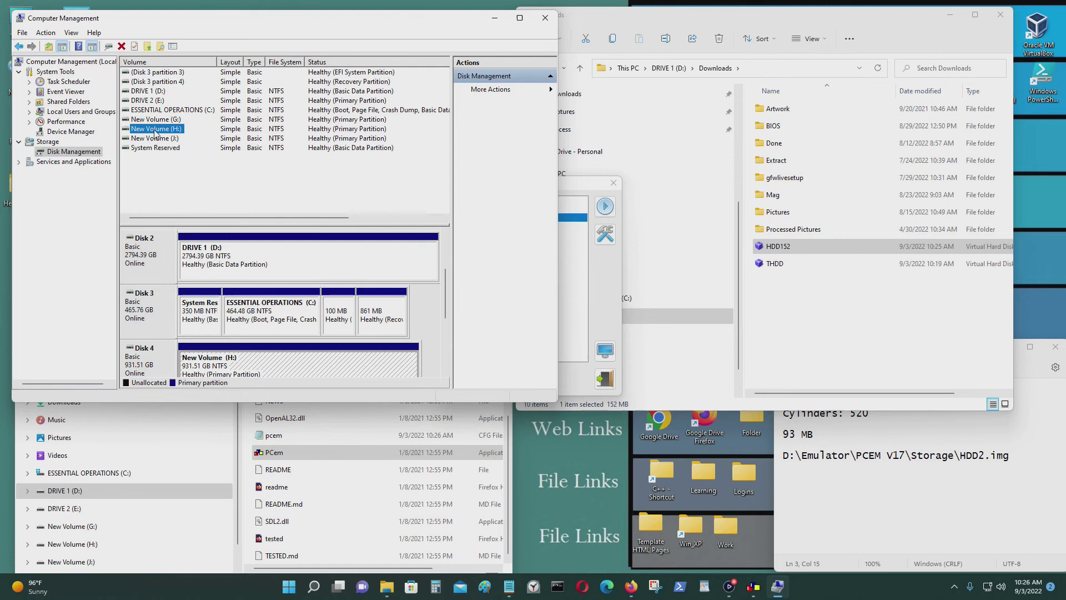
Attach the HDD152 virtual hard disk from Downloads, move its Local Disk (I:) window aside and minimize Computer Management.
left_click(491, 91)
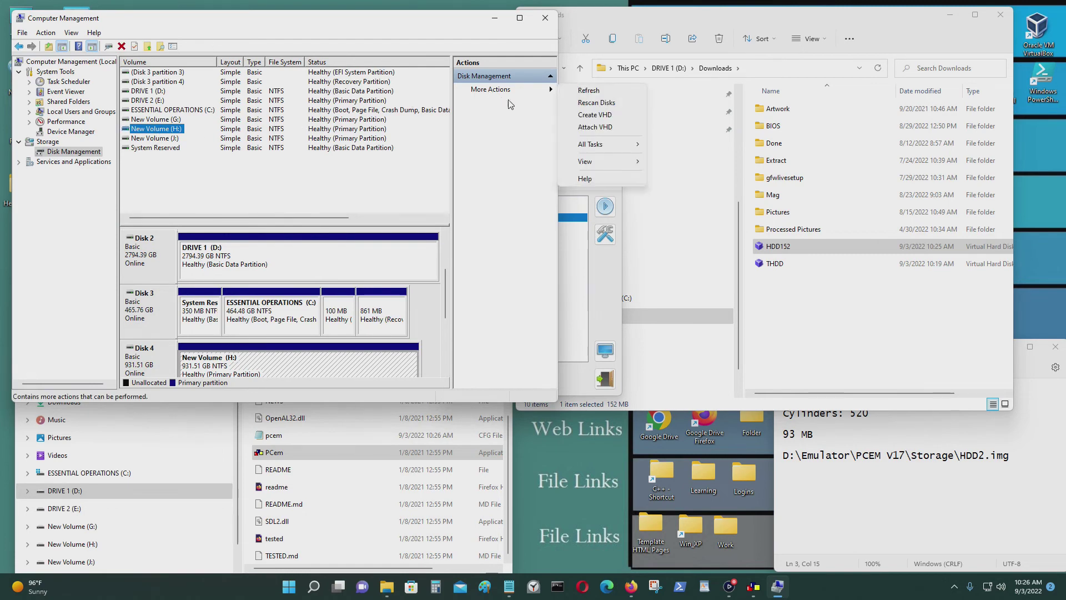
left_click(610, 128)
left_click(363, 212)
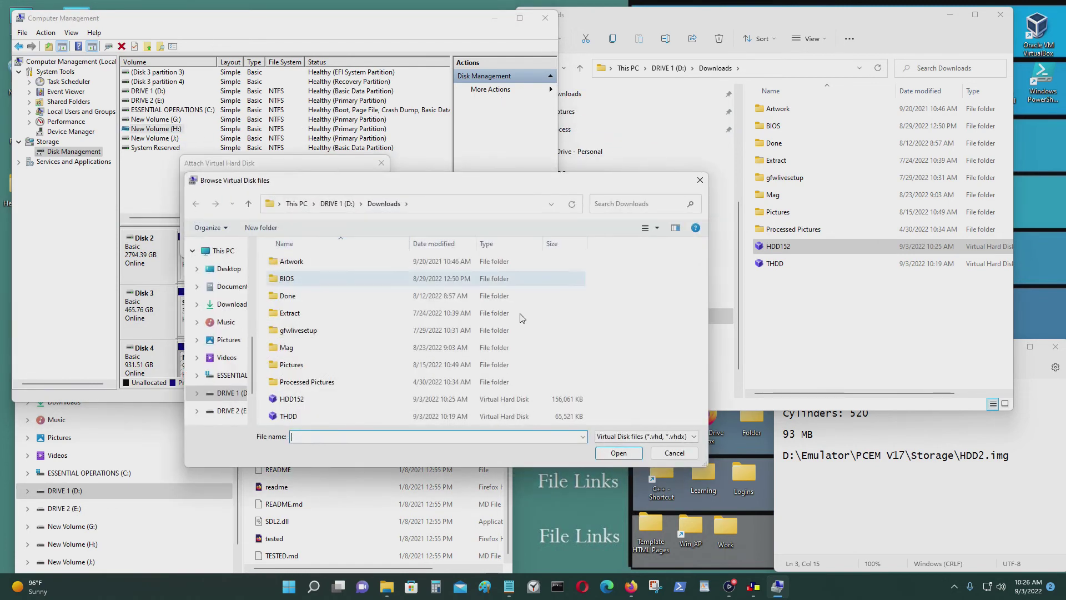
left_click(365, 398)
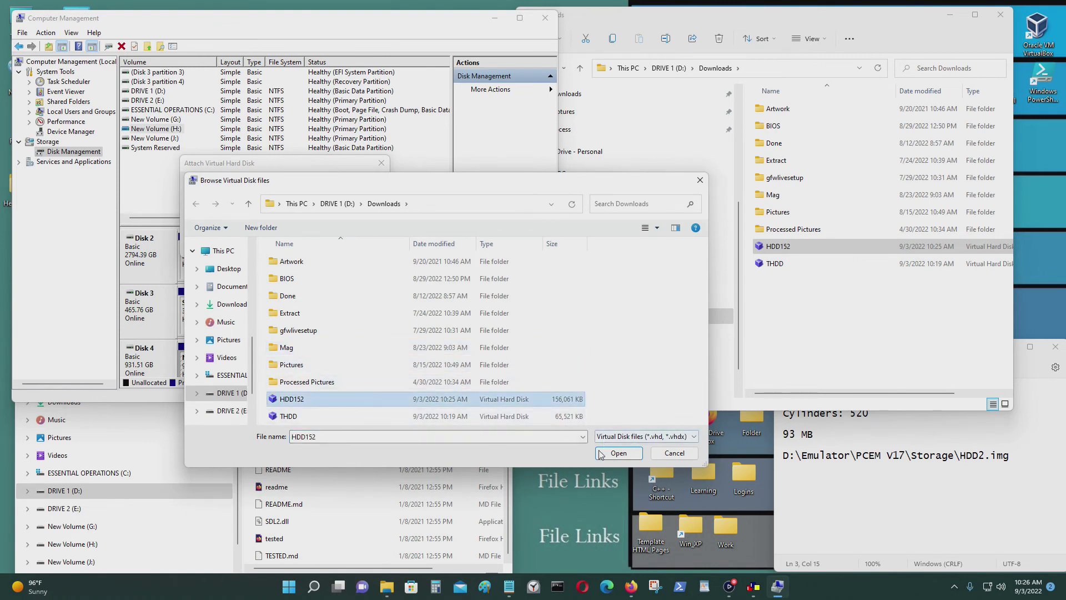
left_click(617, 452)
left_click(318, 245)
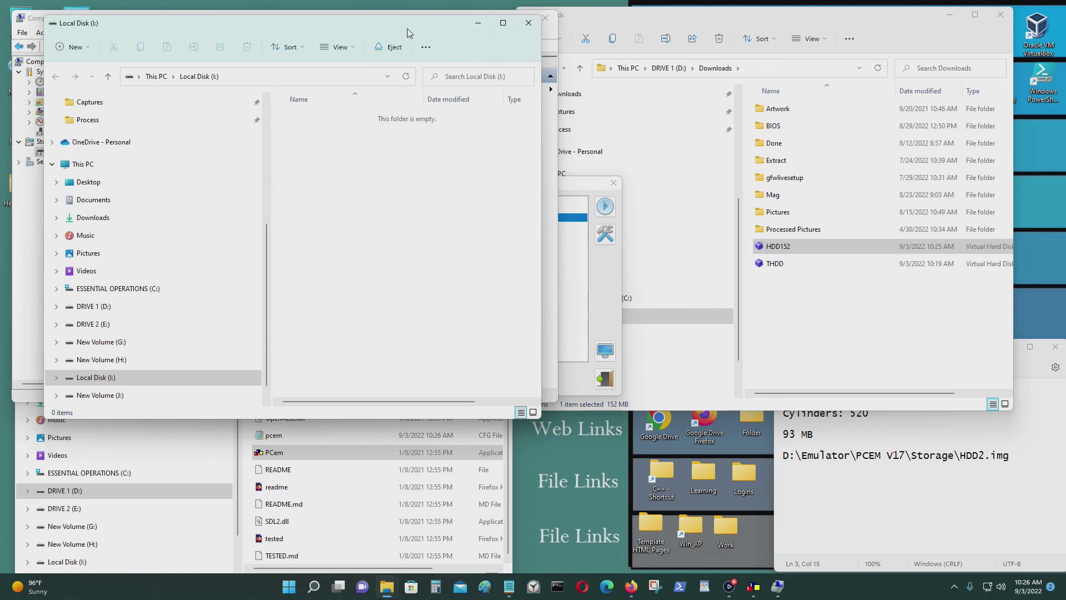
left_click_drag(411, 32, 936, 73)
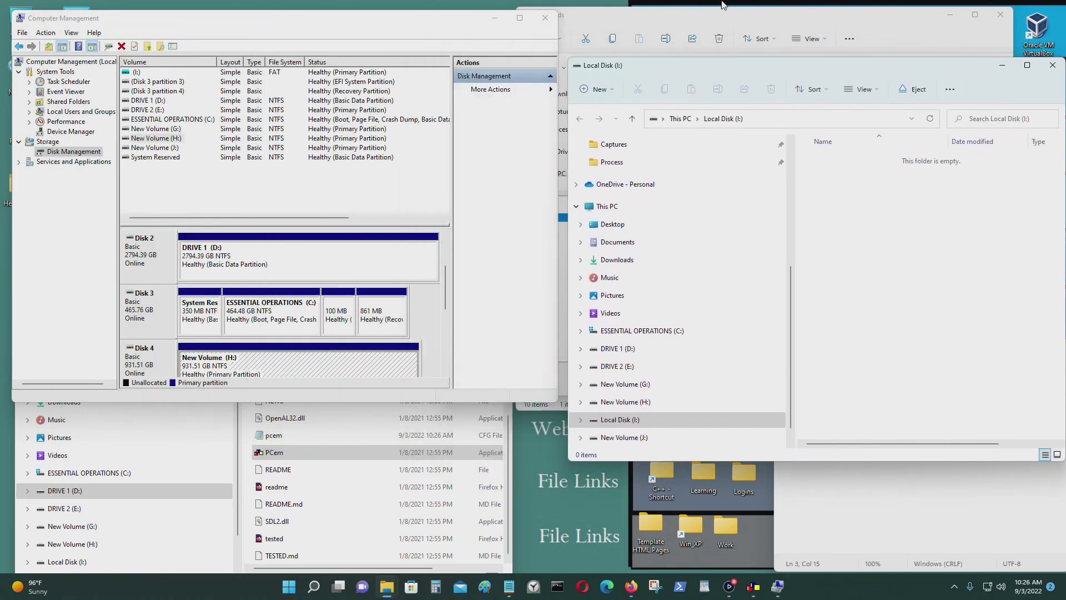
left_click(494, 18)
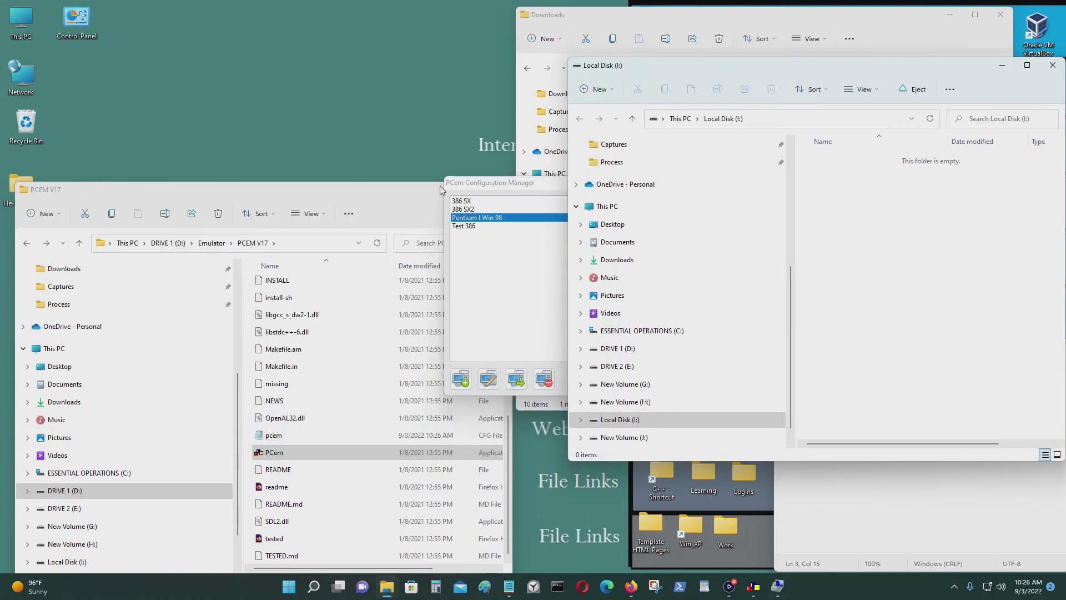
Write "Let me know if you got this okay?" in a new Notepad document and select the folder path of Local Disk (I:).
right_click(510, 587)
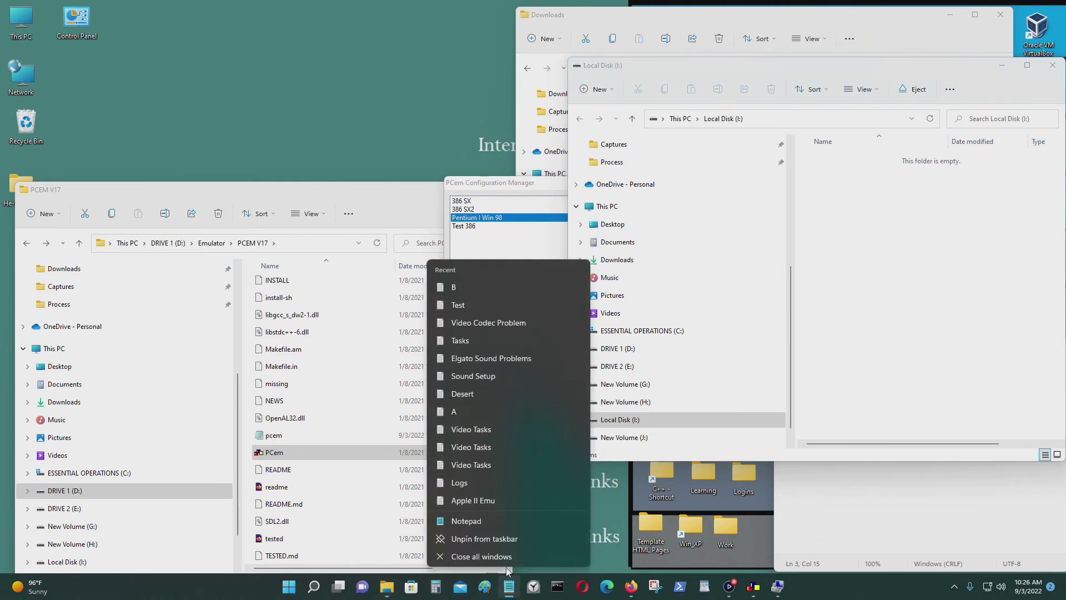
left_click(488, 523)
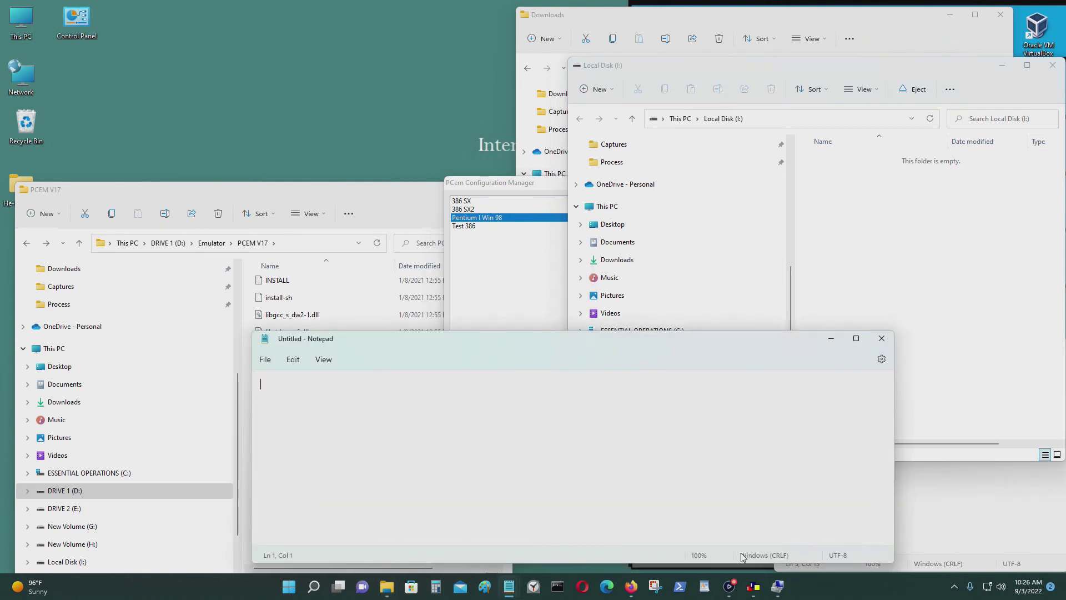
type("Let me know if yo")
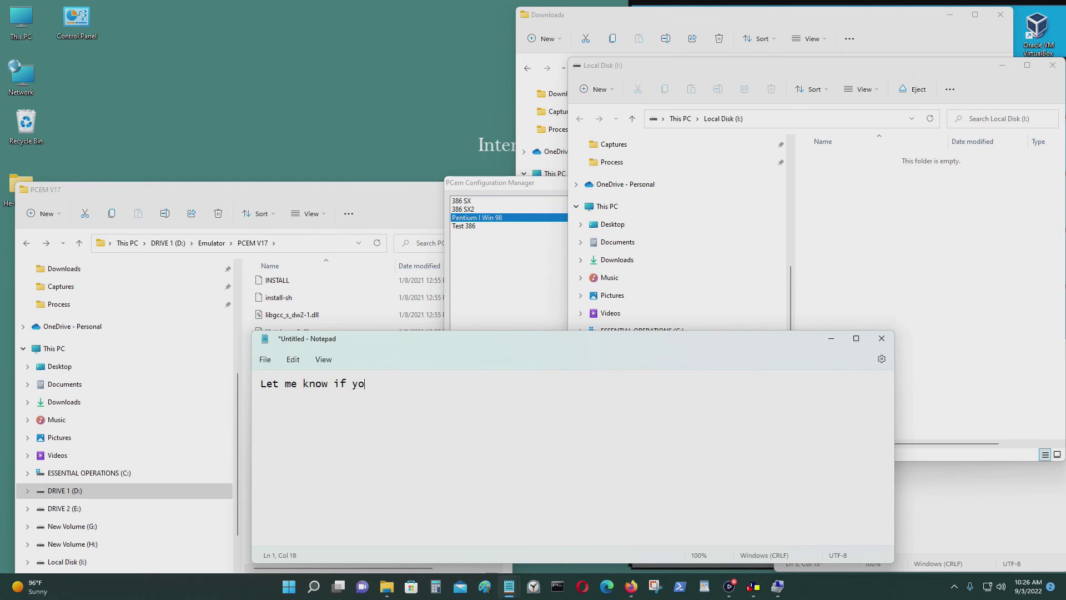
type("u got this okay?")
left_click(817, 121)
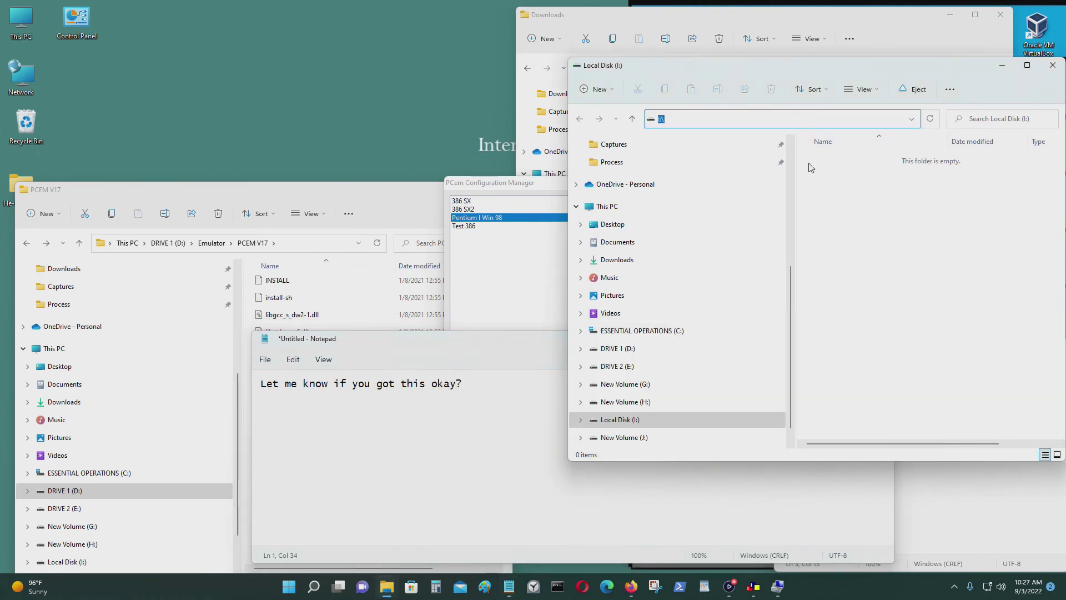
left_click(486, 409)
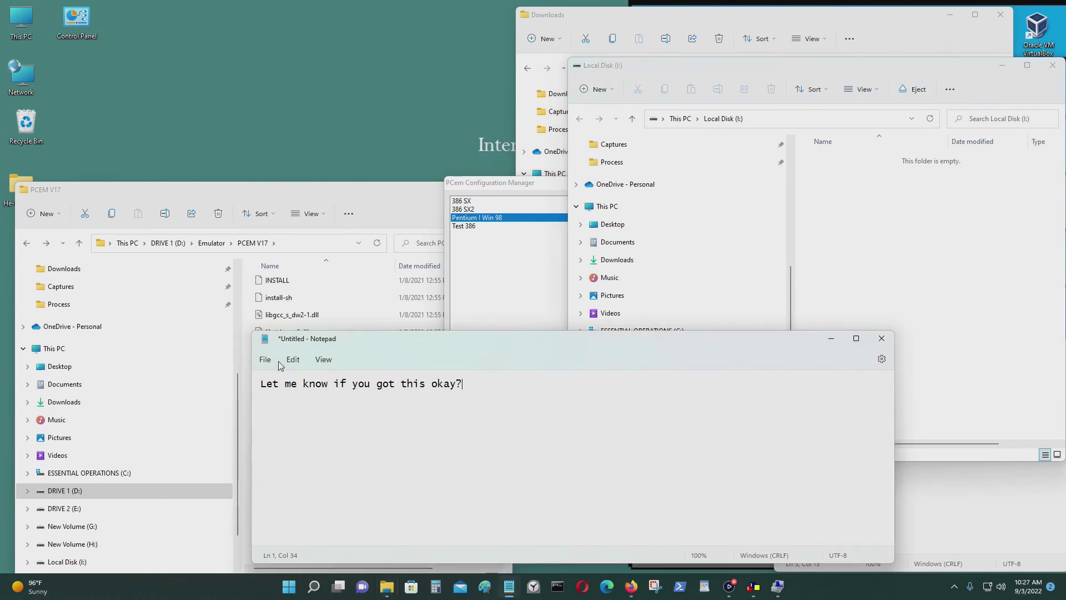
Save the note as Test on Local Disk (I:), then close Notepad and the Local Disk (I:) window.
left_click(265, 359)
left_click(335, 459)
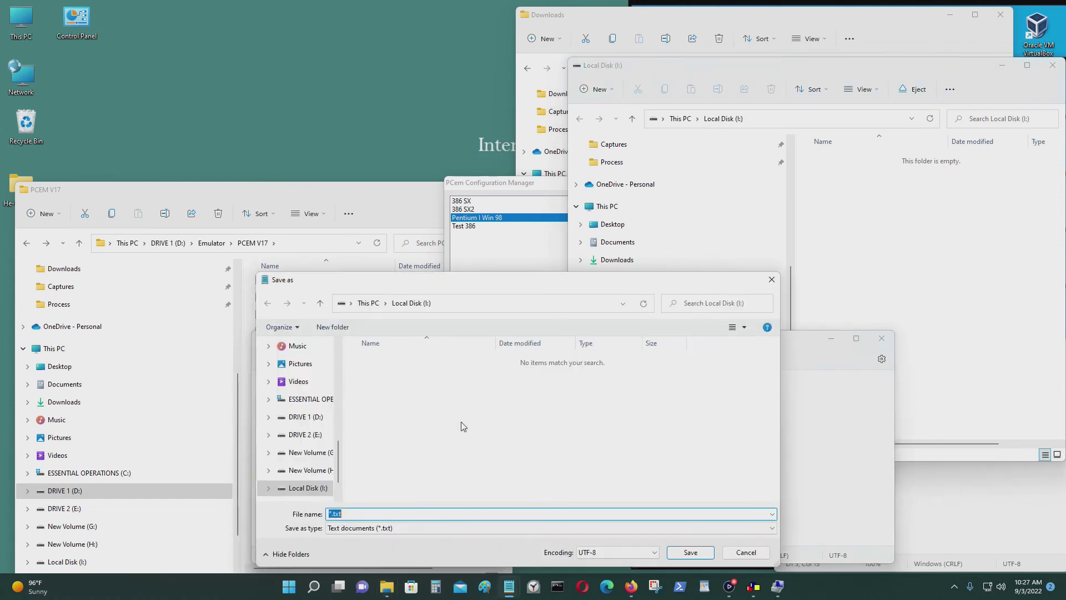
left_click(425, 513)
scroll(332, 450, "down", 1)
left_click(318, 472)
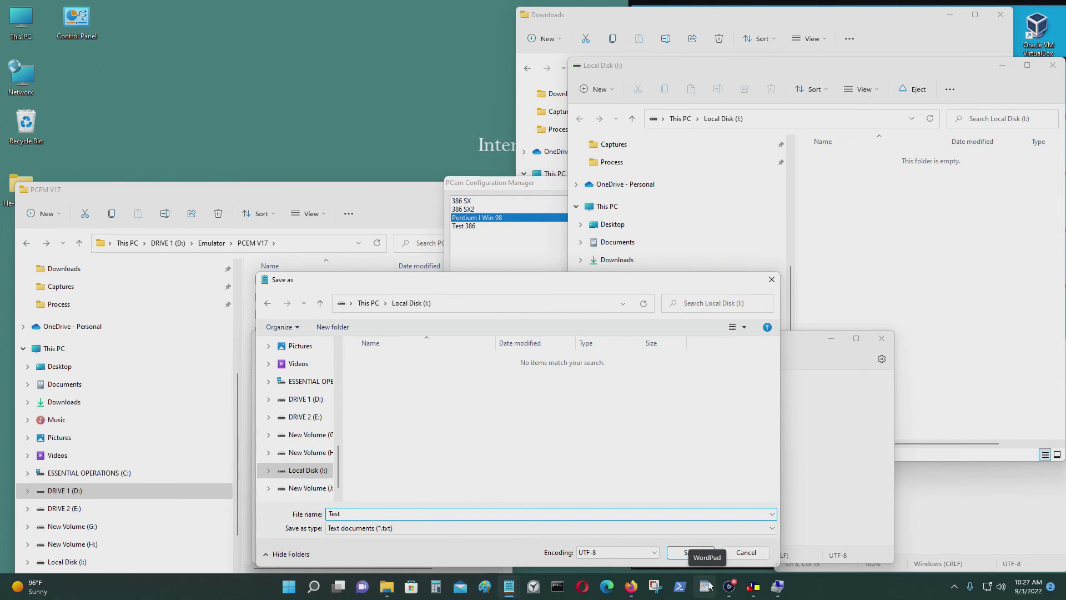
left_click(699, 553)
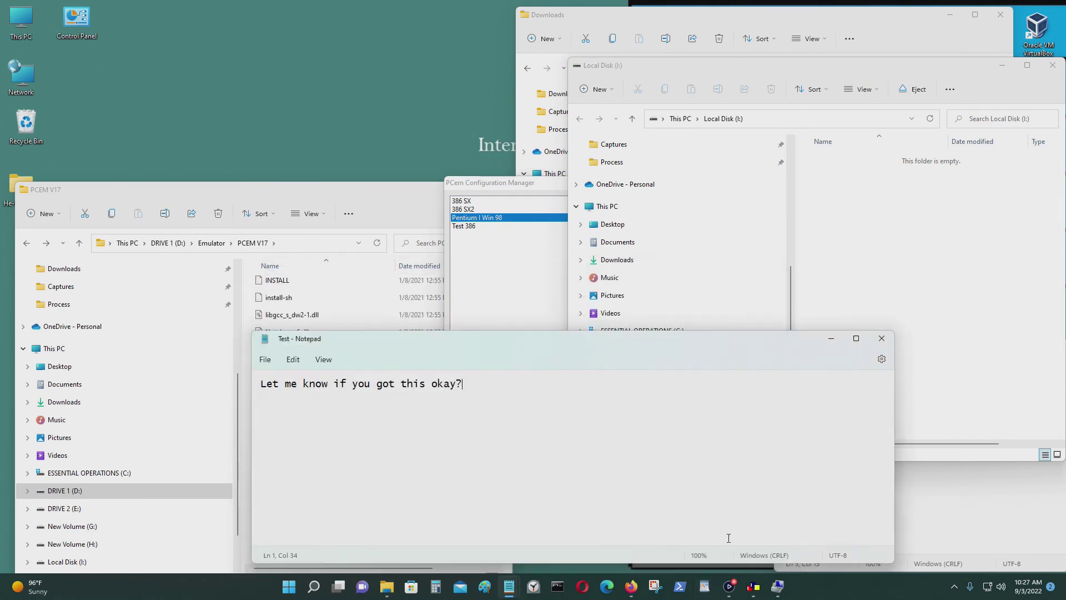
left_click(882, 339)
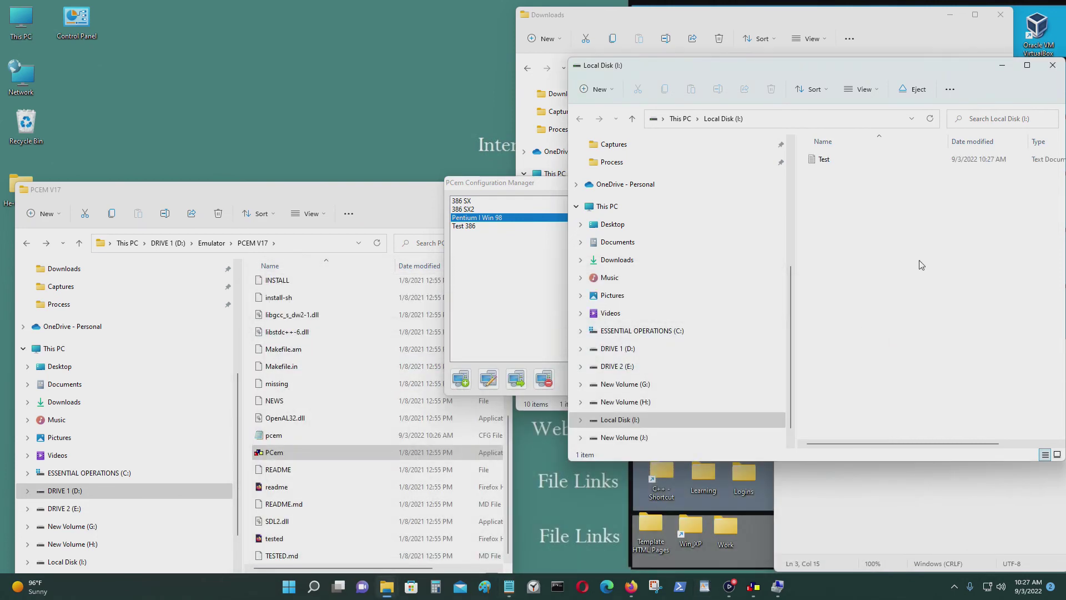
left_click_drag(967, 65, 826, 50)
left_click(912, 51)
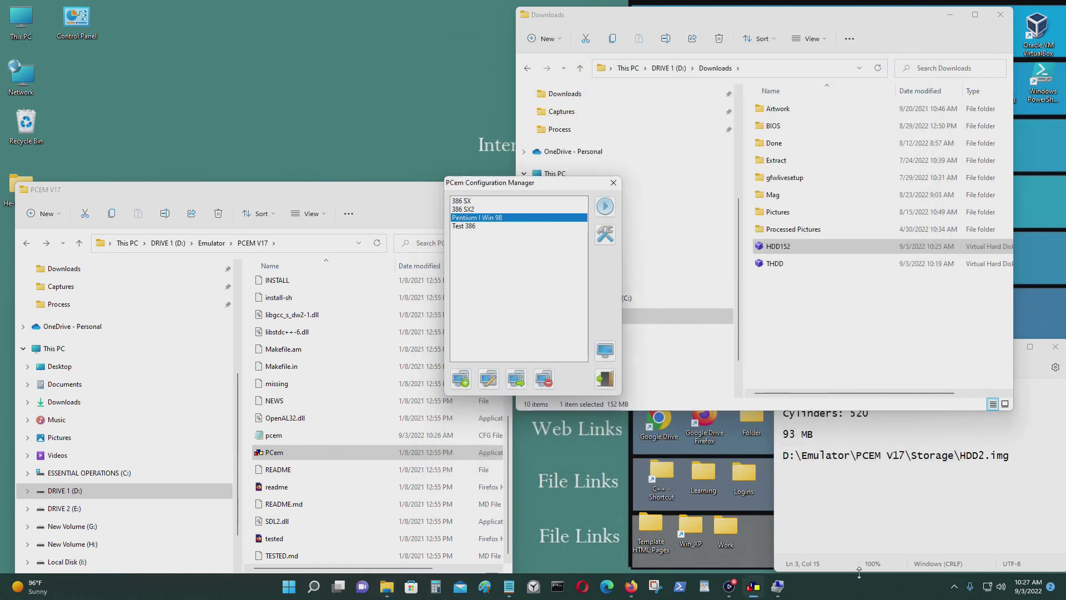
Switch to Computer Management, detach the 152 MB virtual hard disk (Disk 6) and close Computer Management.
left_click(777, 588)
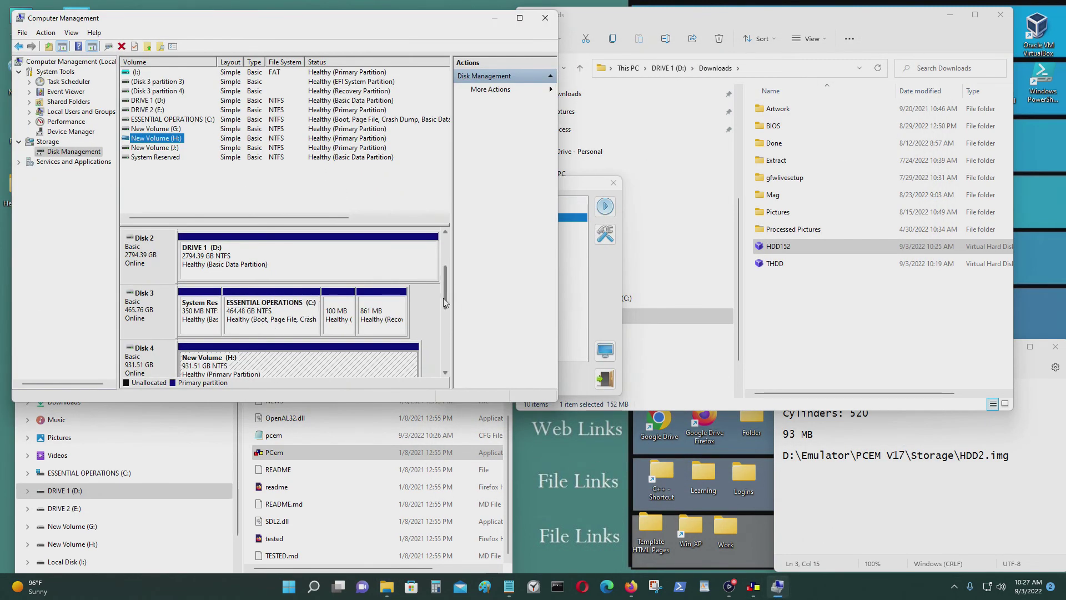
left_click_drag(445, 298, 444, 361)
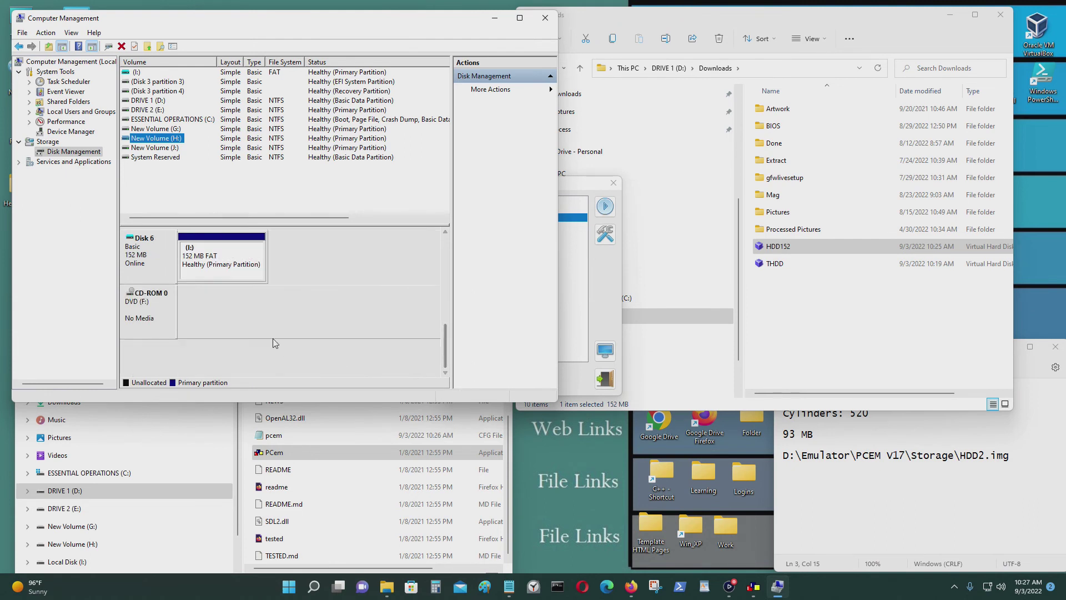
right_click(143, 252)
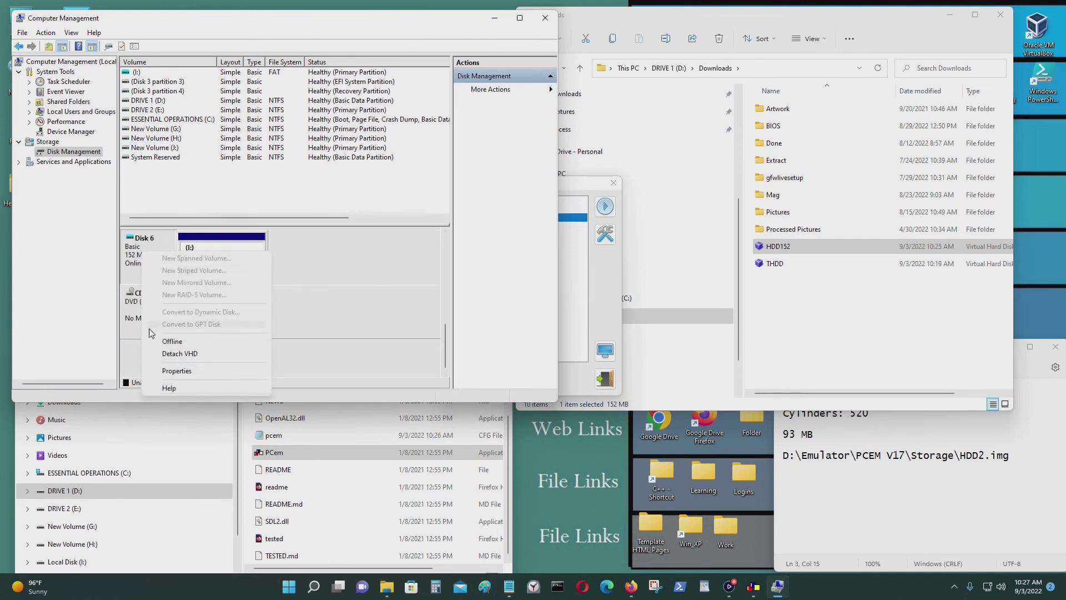
left_click(179, 353)
left_click(308, 234)
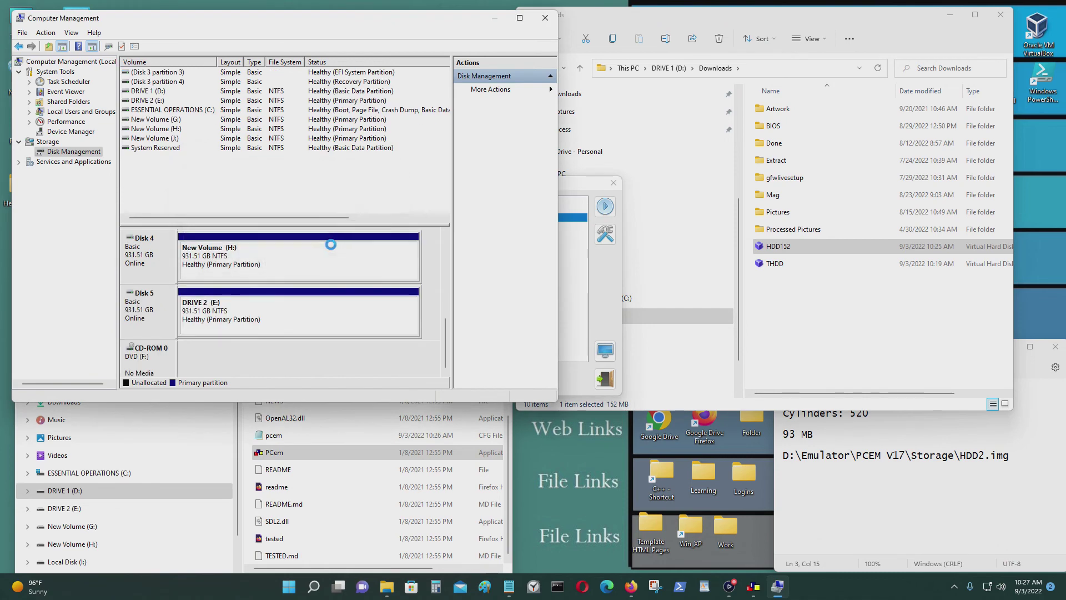
left_click(545, 18)
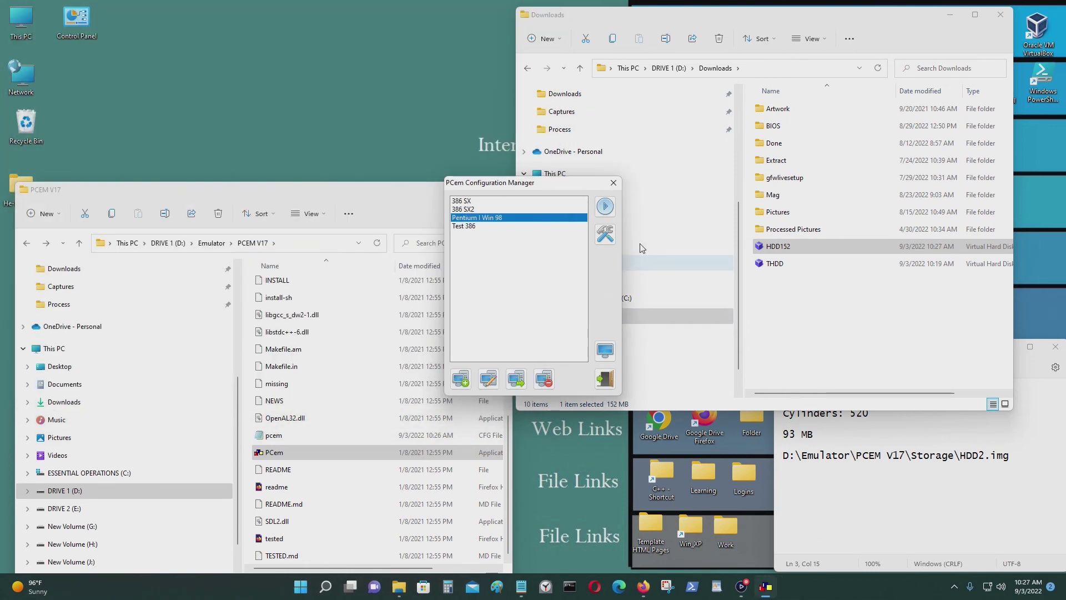
Start the Pentium I Win 98 machine in PCem and open the Test text file on drive D:.
left_click(605, 207)
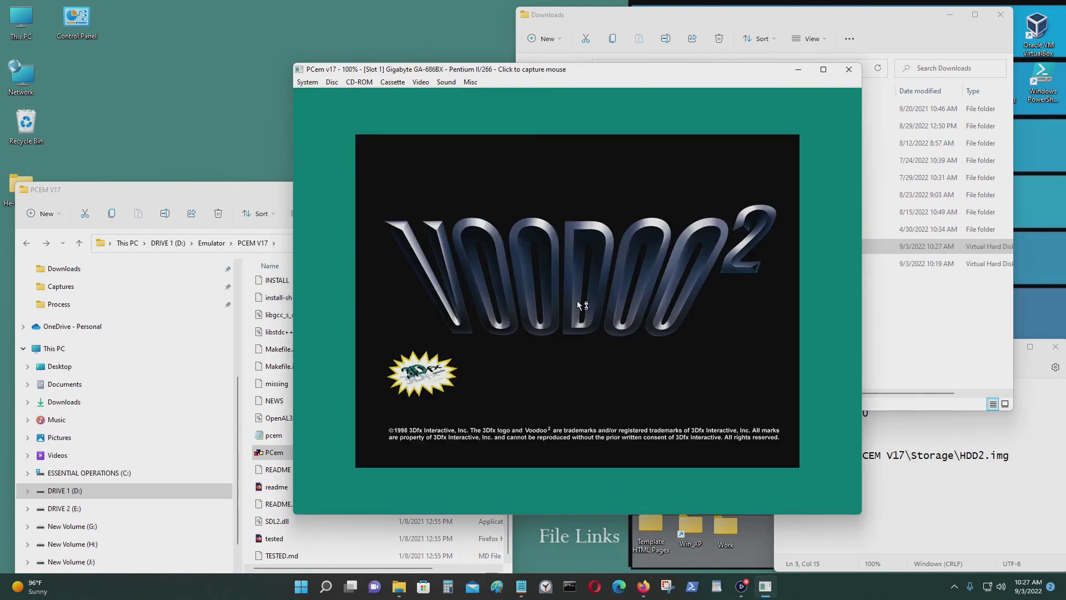
left_click(624, 245)
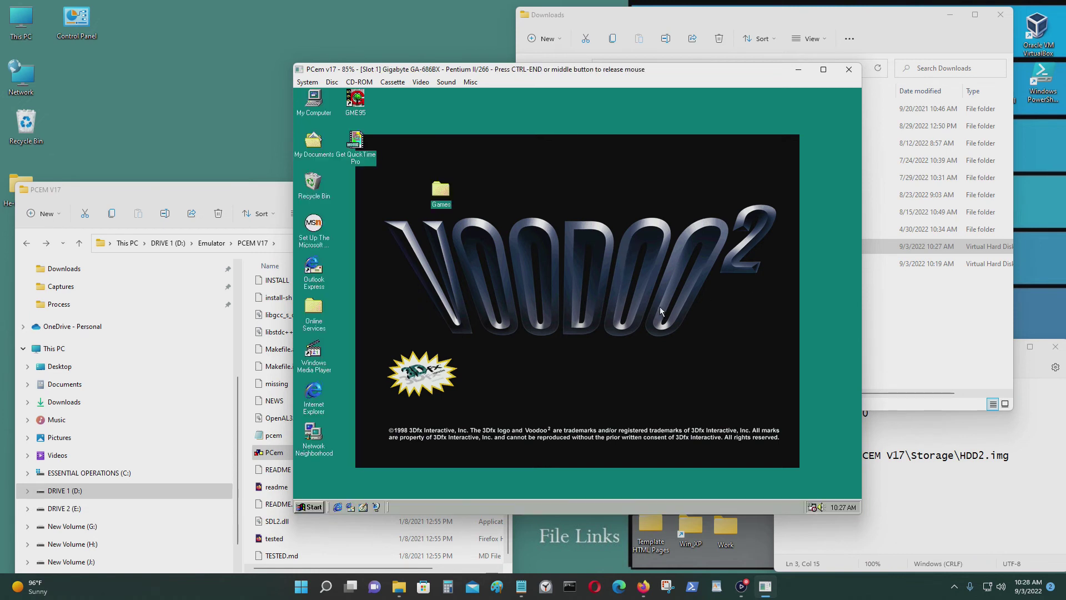
double_click(314, 109)
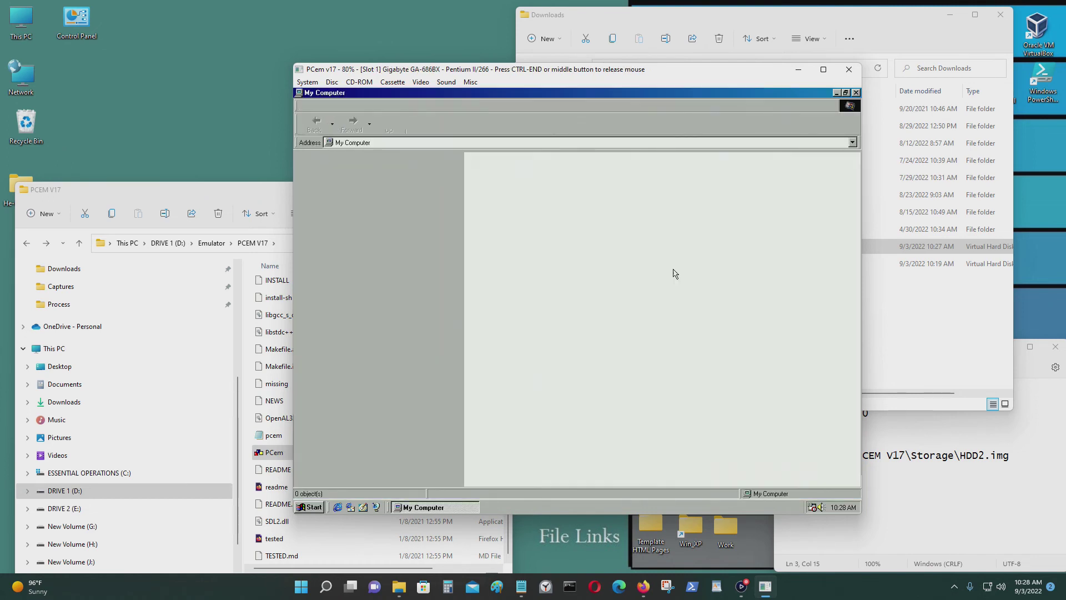
double_click(569, 163)
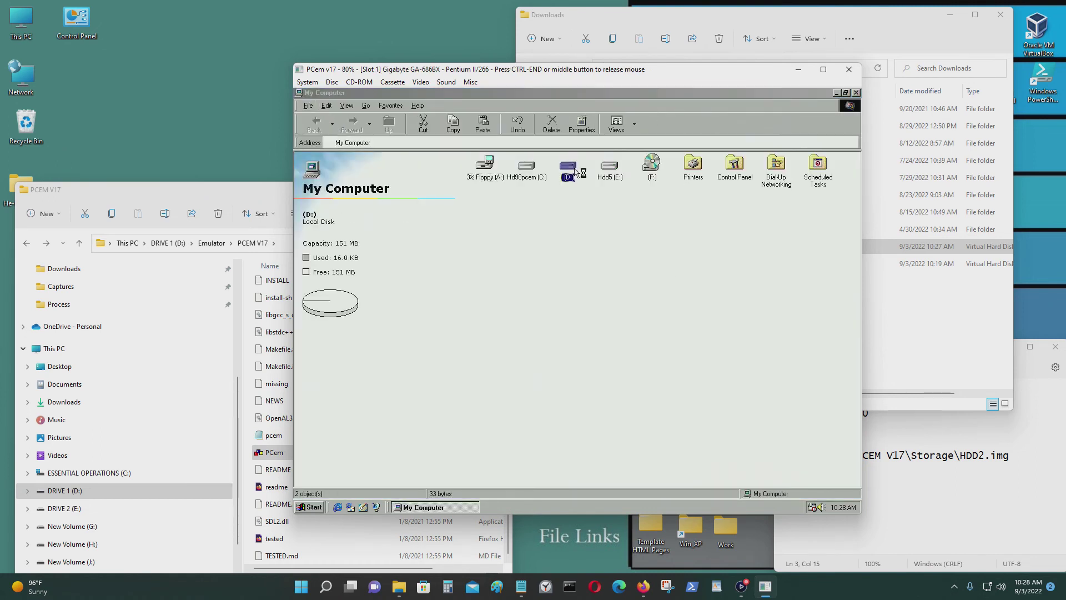
double_click(524, 166)
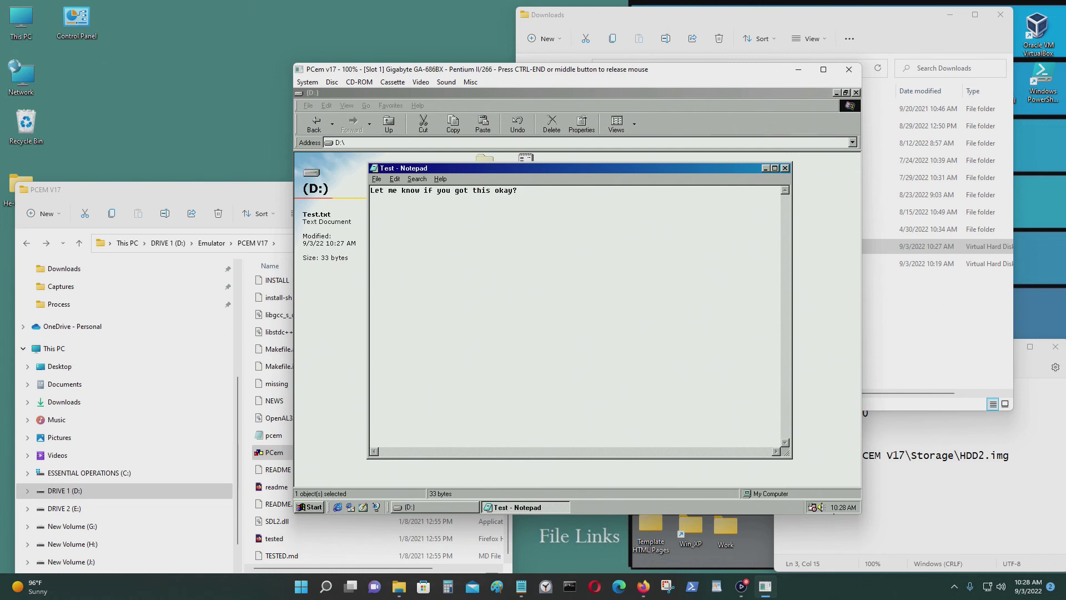
Add the reply "Ok, I got it." below the note, save the file, and close Notepad and the D: window.
type("I got it.")
left_click(377, 178)
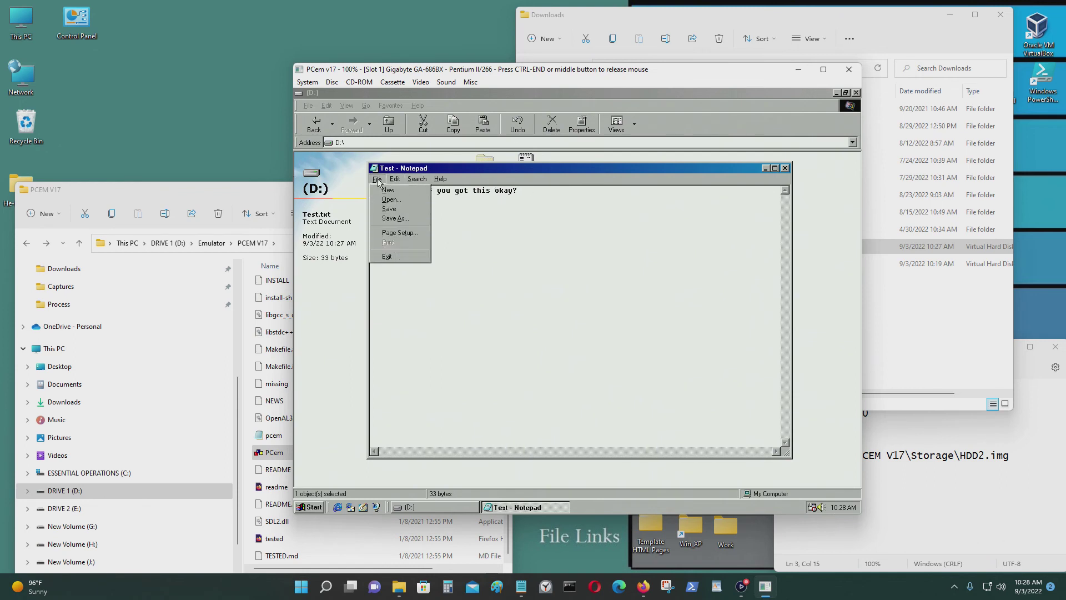
left_click(388, 208)
left_click(786, 167)
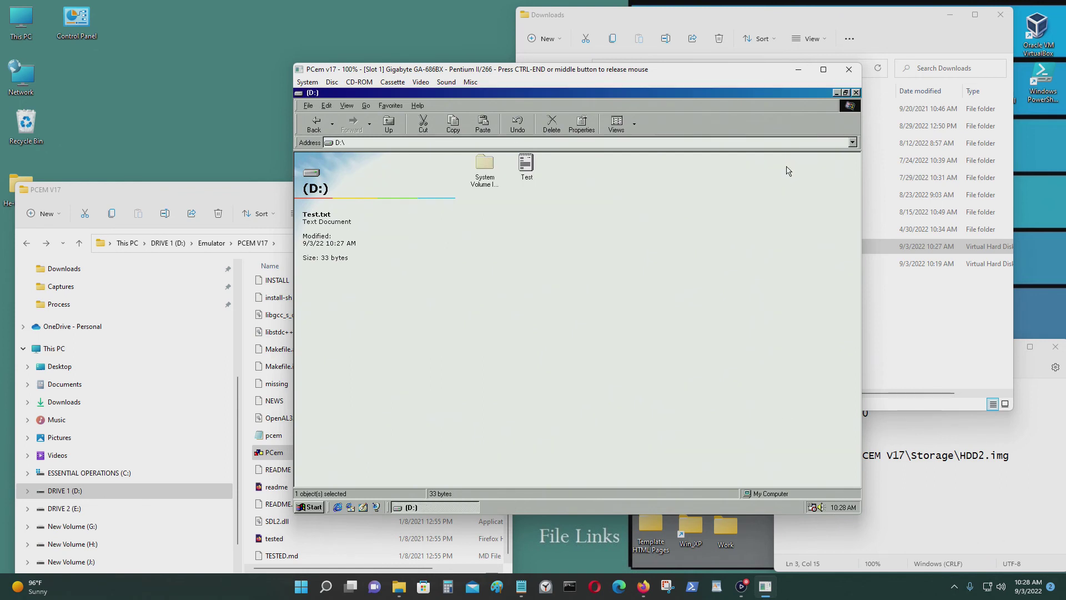
left_click(856, 92)
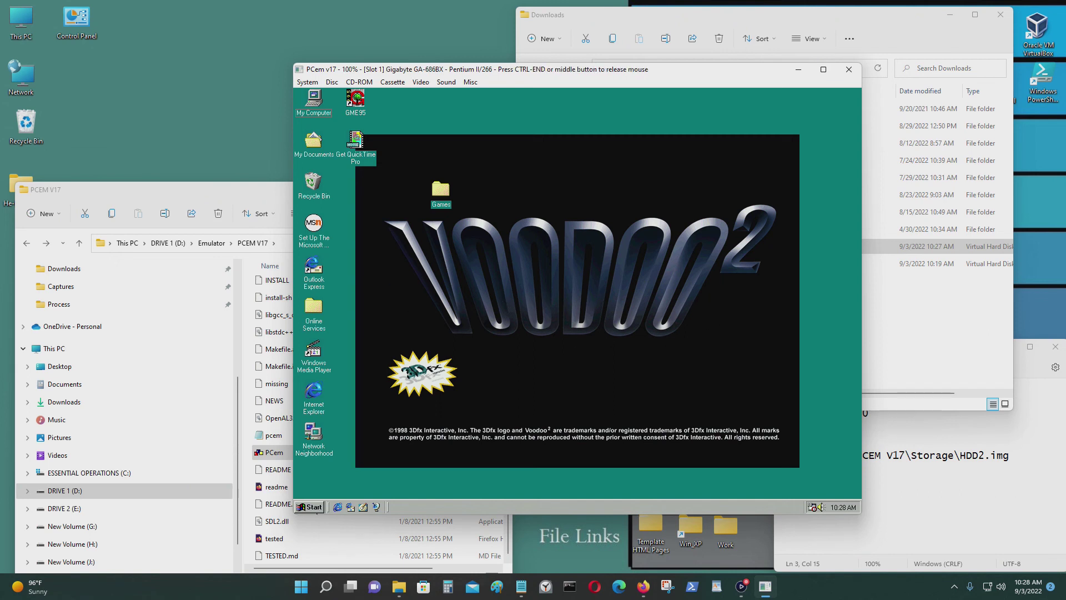
Shut down Windows 98 and exit the PCem Configuration Manager.
left_click(309, 507)
left_click(328, 487)
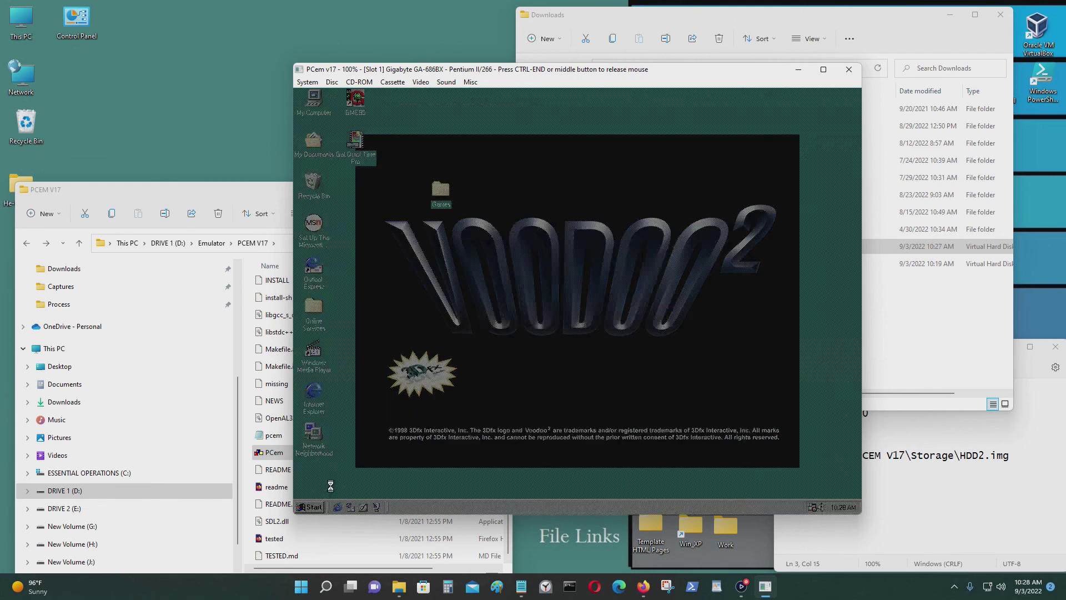
left_click(550, 320)
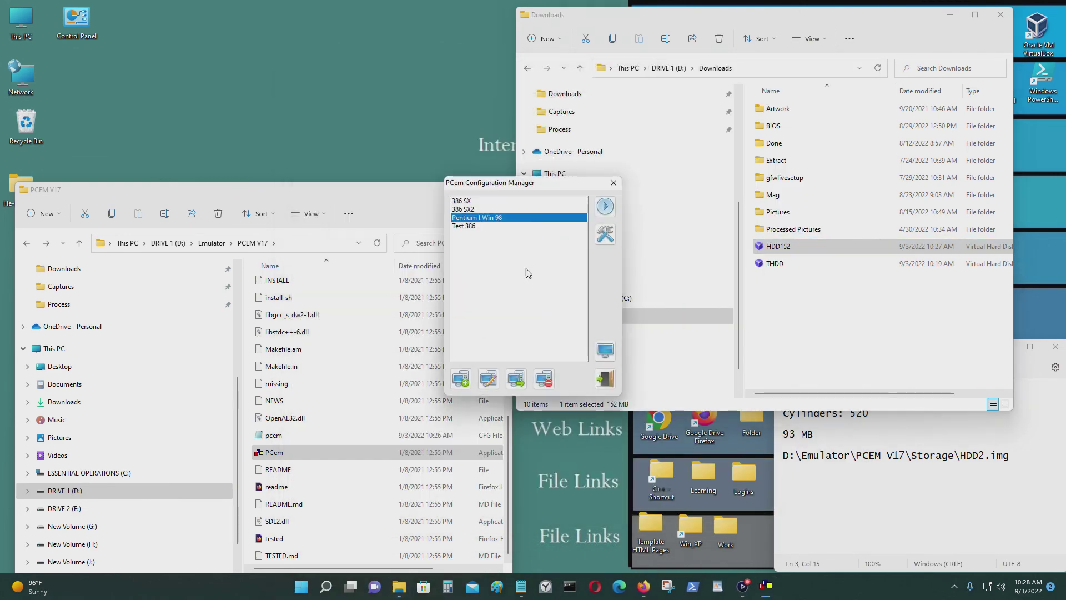
left_click(605, 379)
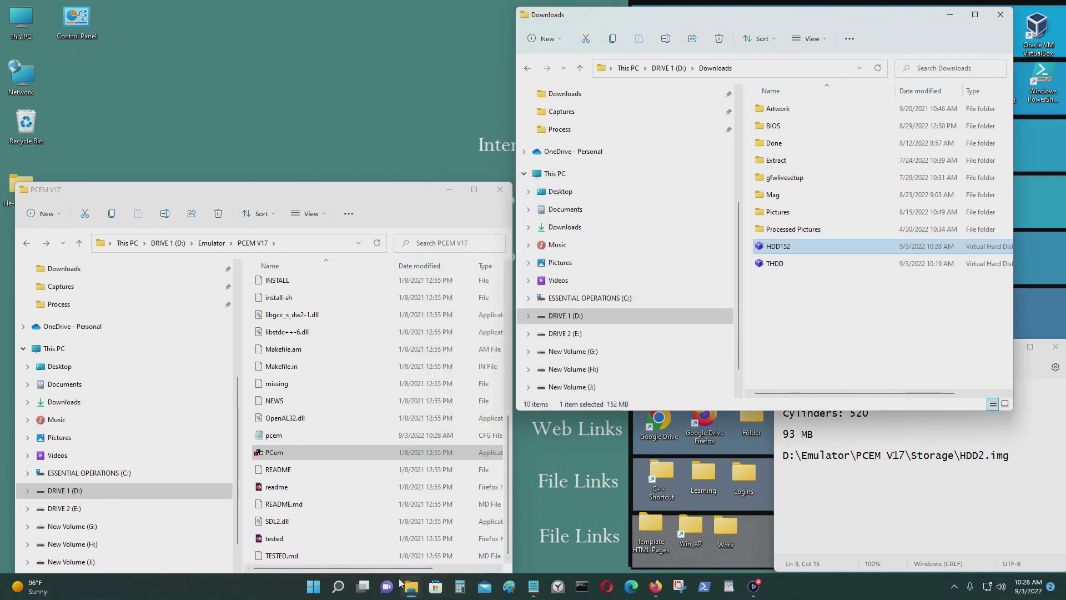
Launch Computer Management on the host and open Disk Management under Storage.
left_click(338, 586)
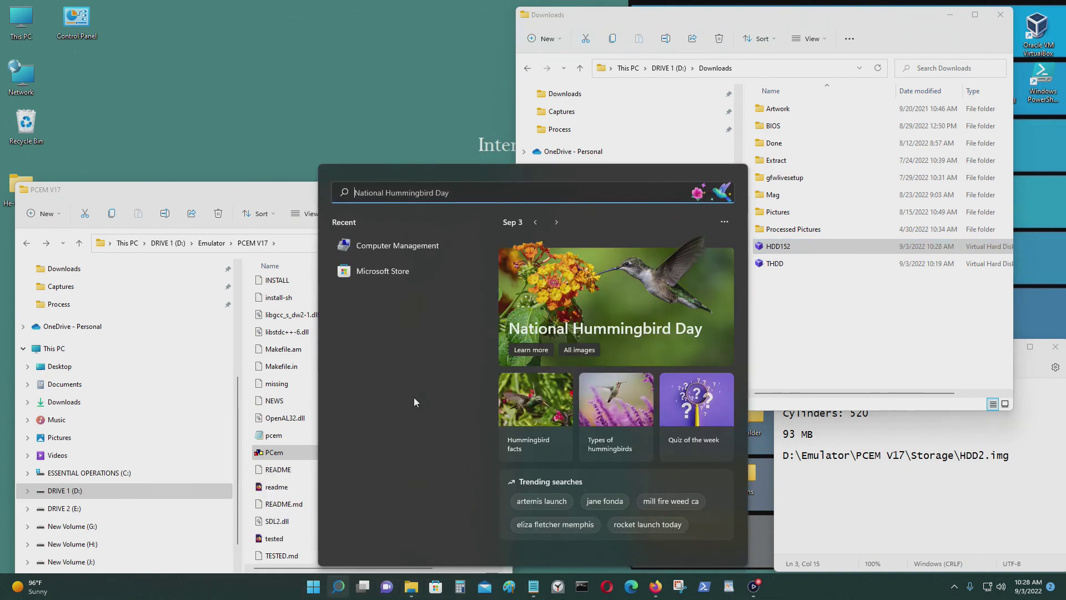
left_click(402, 245)
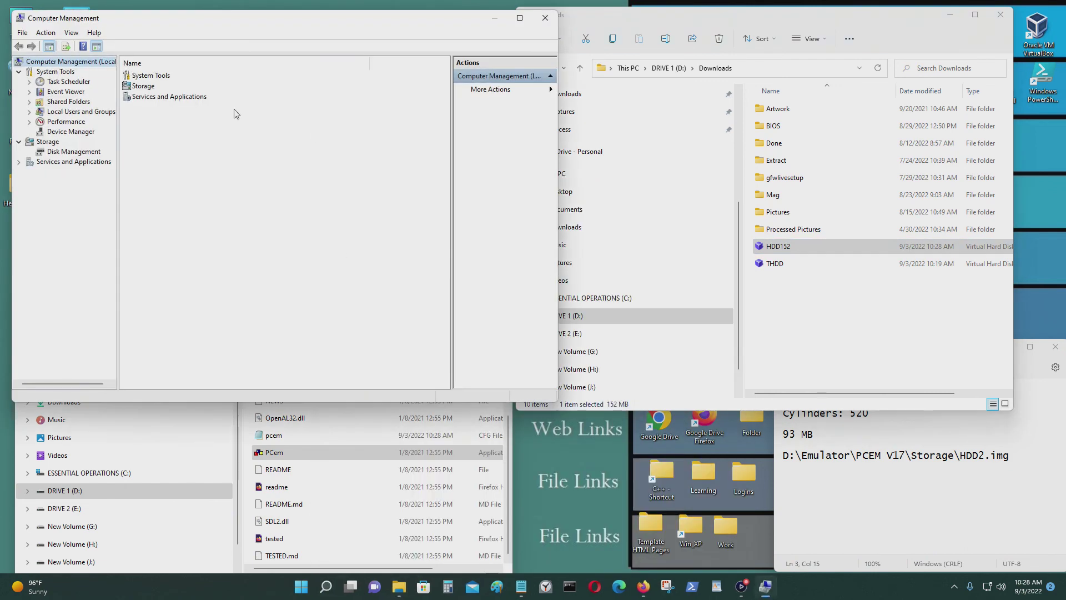
double_click(142, 86)
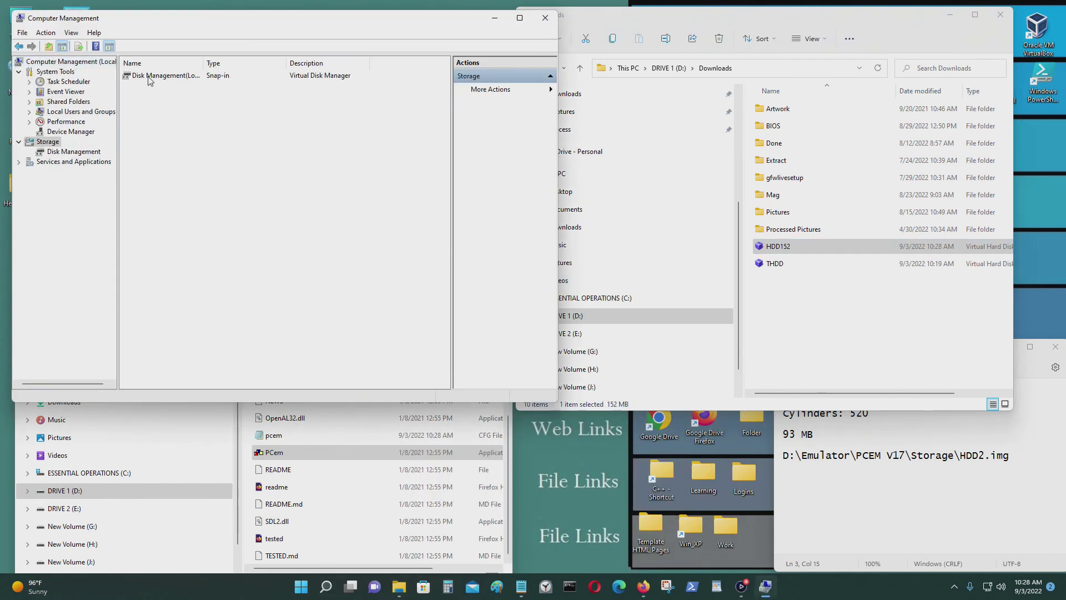
left_click(148, 78)
double_click(149, 78)
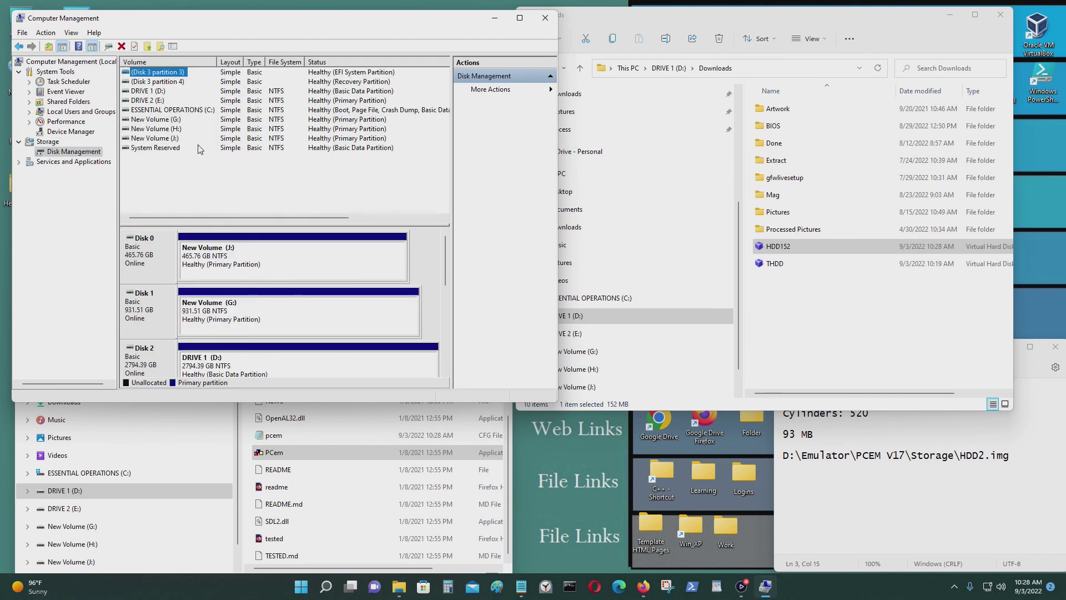
left_click(170, 139)
Attach the HDD152 virtual hard disk from the Downloads folder.
left_click(500, 89)
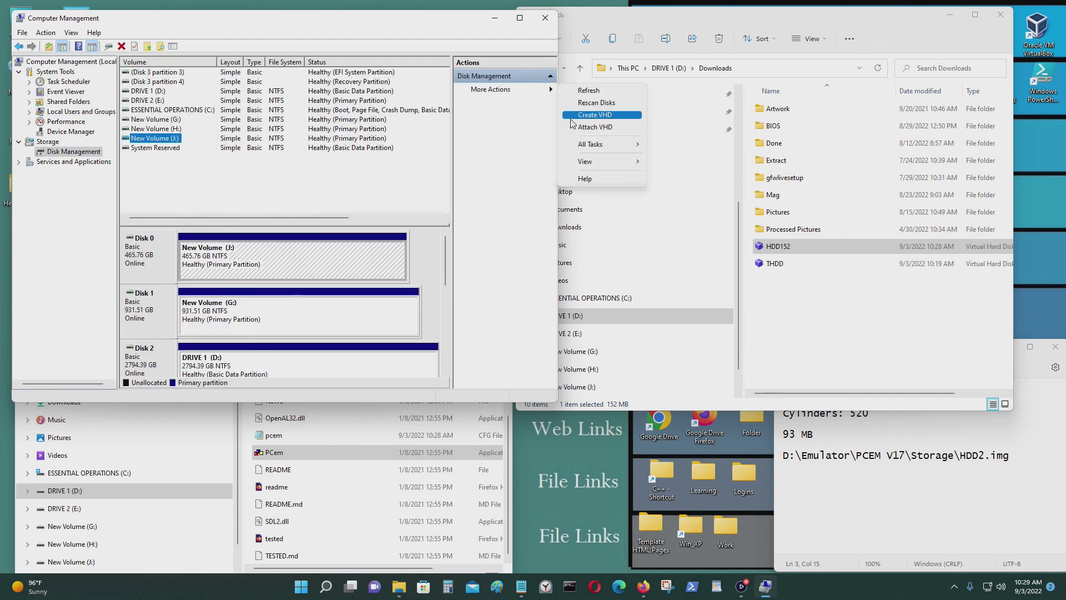
left_click(598, 126)
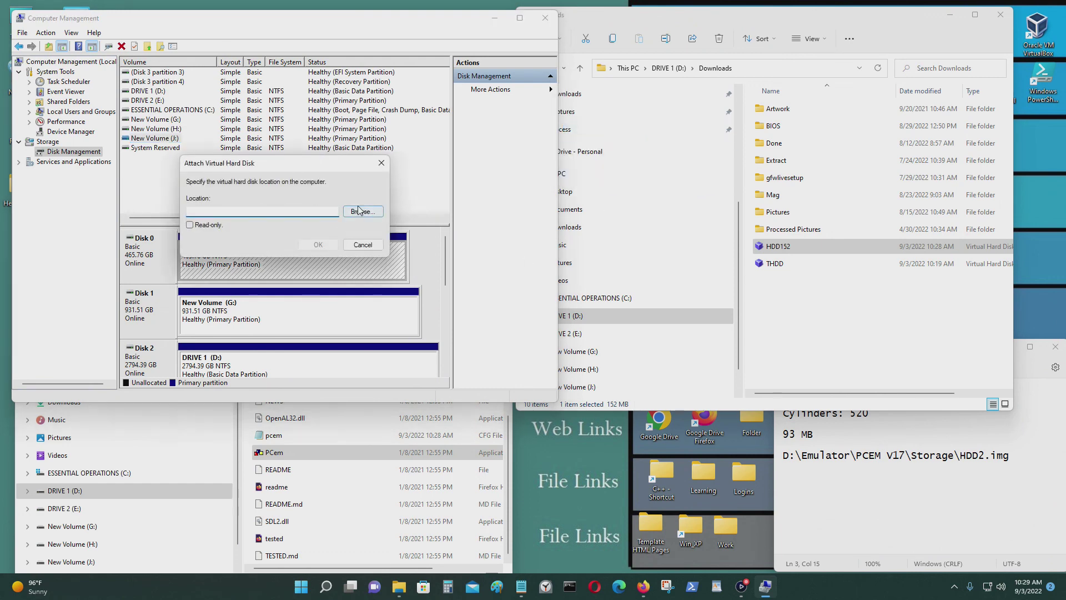
left_click(362, 213)
left_click(361, 203)
left_click(360, 189)
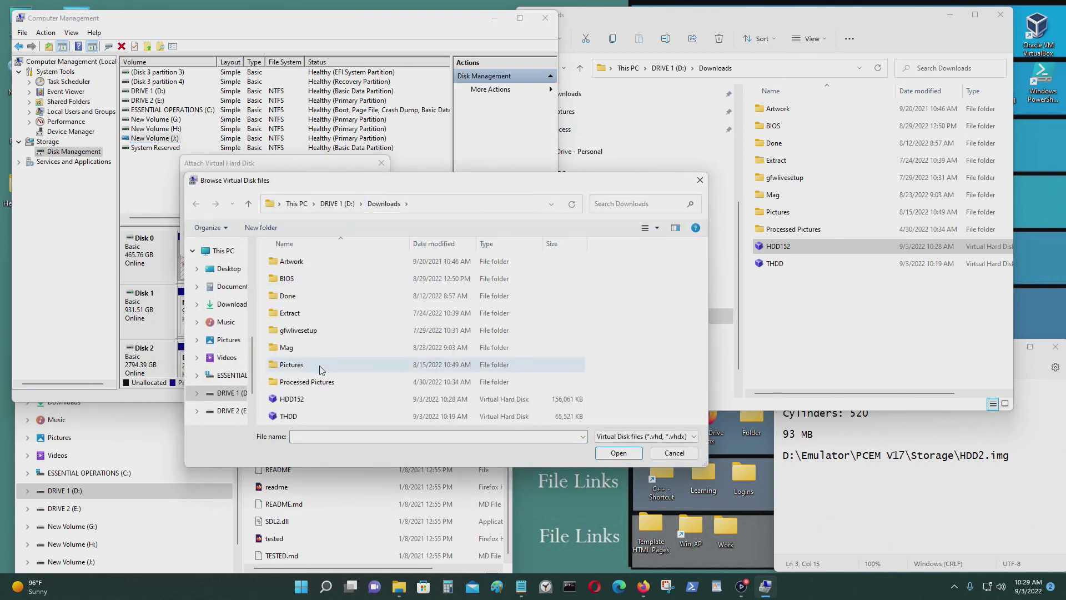
left_click(326, 407)
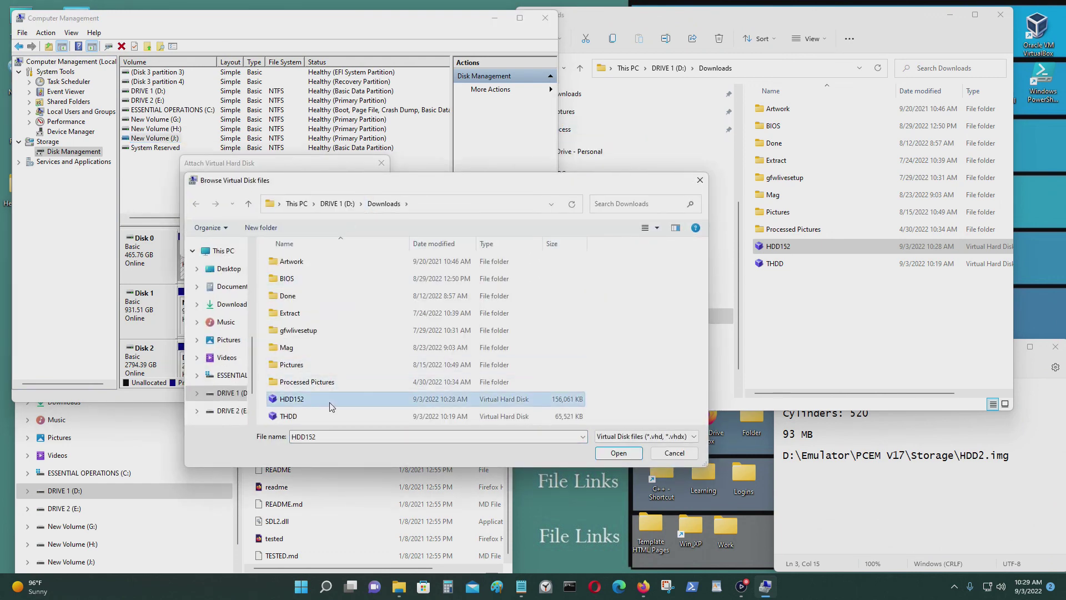
left_click(617, 453)
left_click(317, 245)
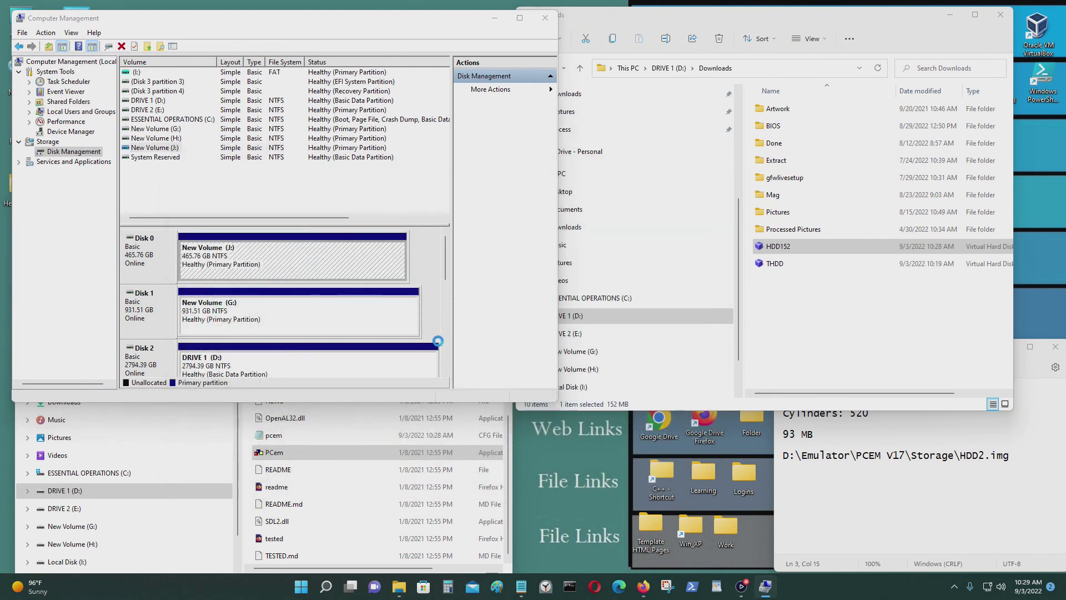
Open the Test file on Local Disk (I:) to check for the reply, then close Notepad and the drive window.
double_click(776, 151)
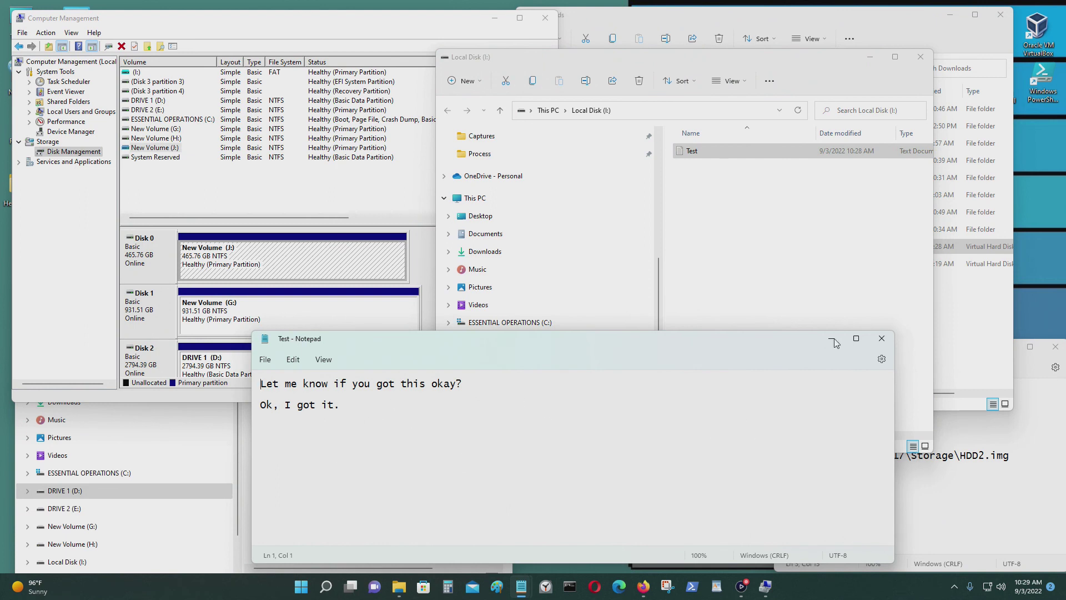
left_click(881, 339)
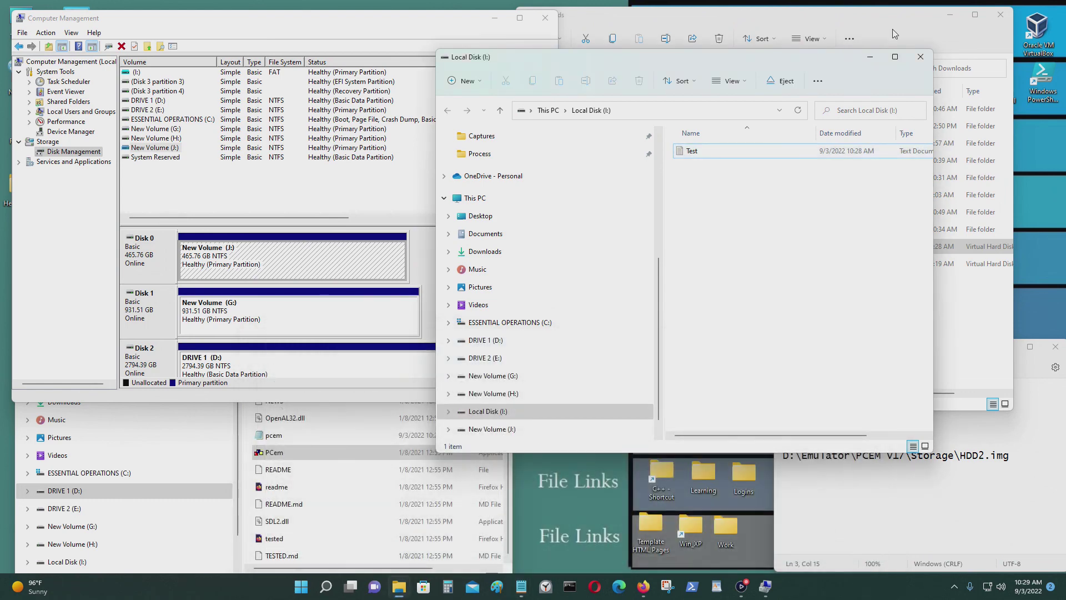
left_click(921, 55)
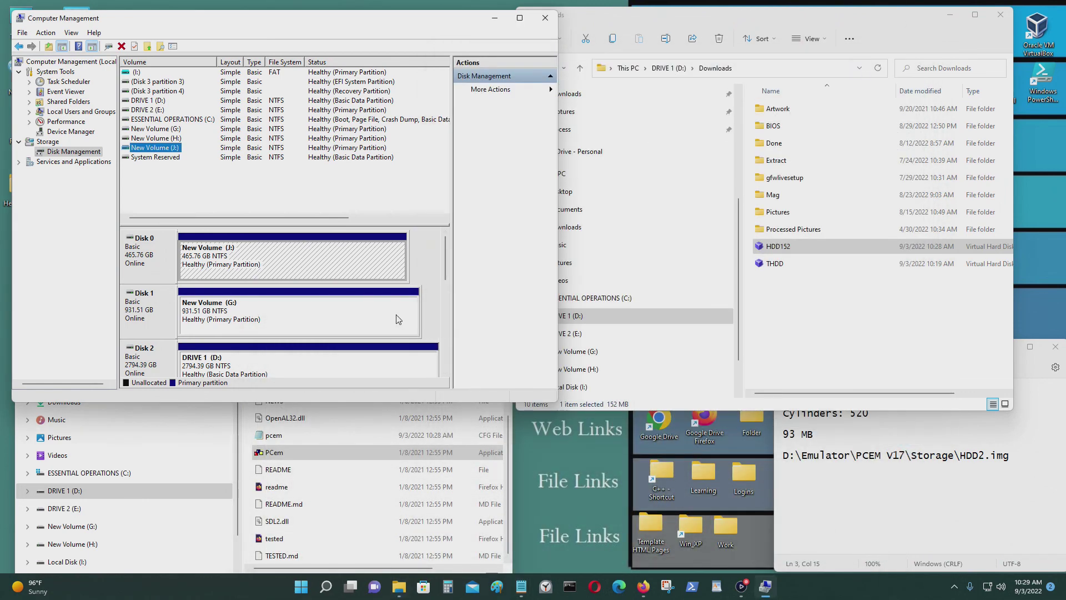